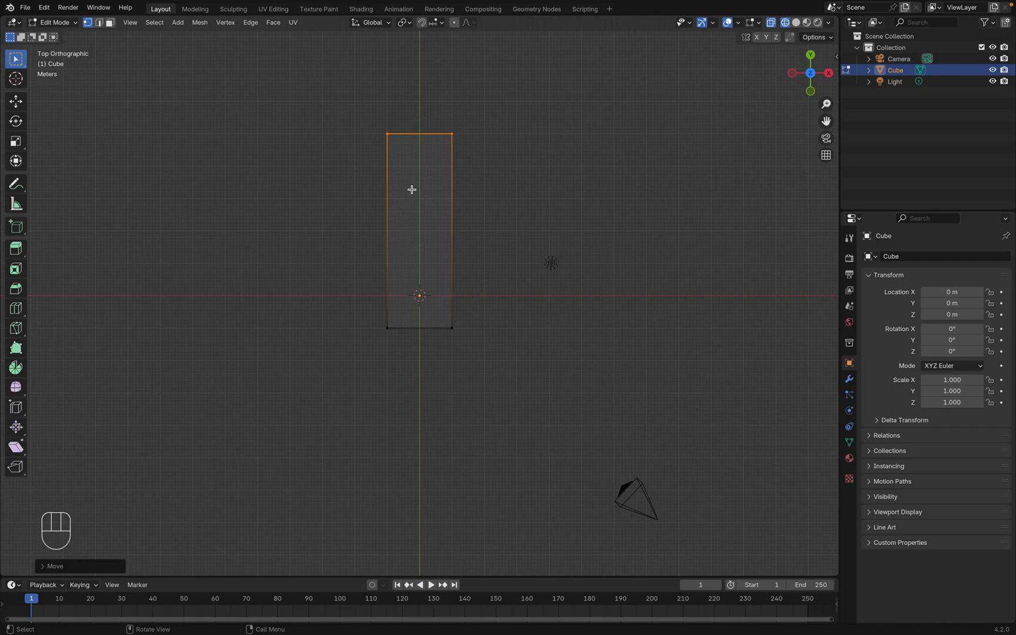
# Move the vertices at the box's negative-Y end by -4 m along the Y axis
pyautogui.moveTo(481, 364); pyautogui.dragTo(330, 301)
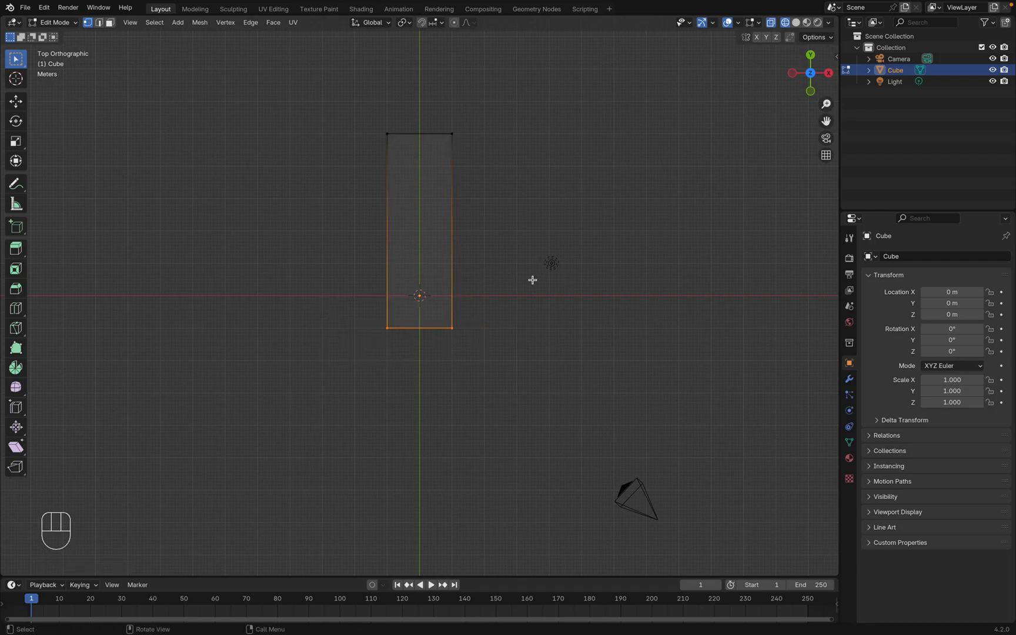
pyautogui.press('g')
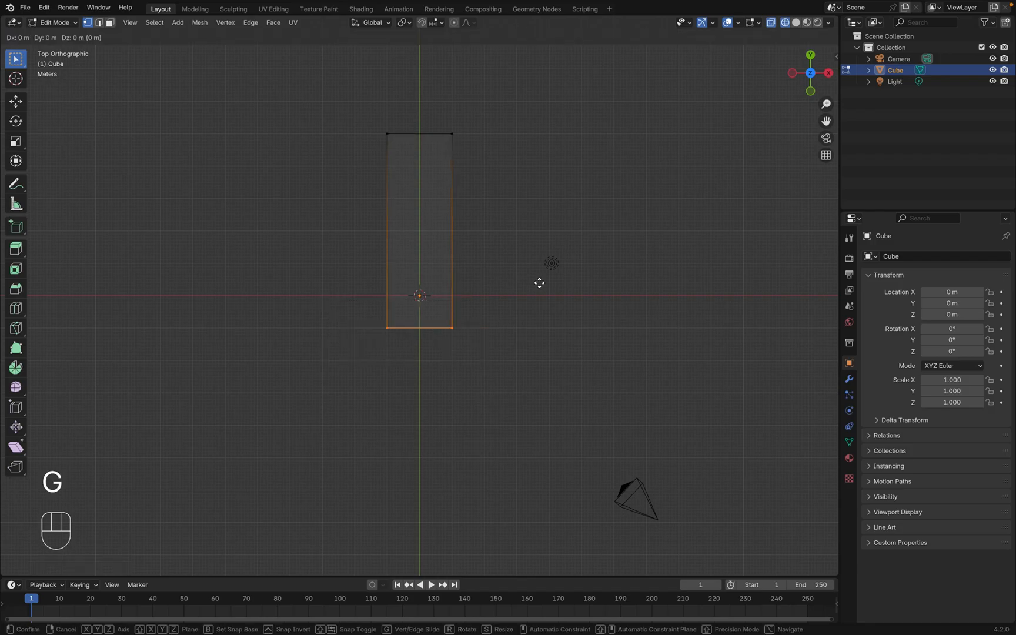
pyautogui.press('y')
pyautogui.press('-')
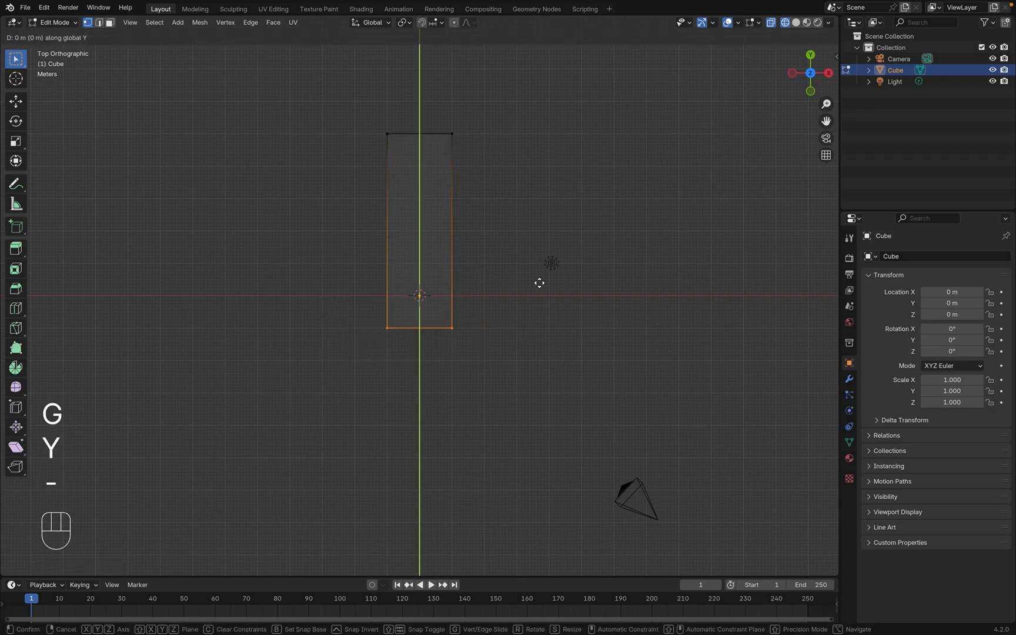
pyautogui.press('4')
pyautogui.press('Return')
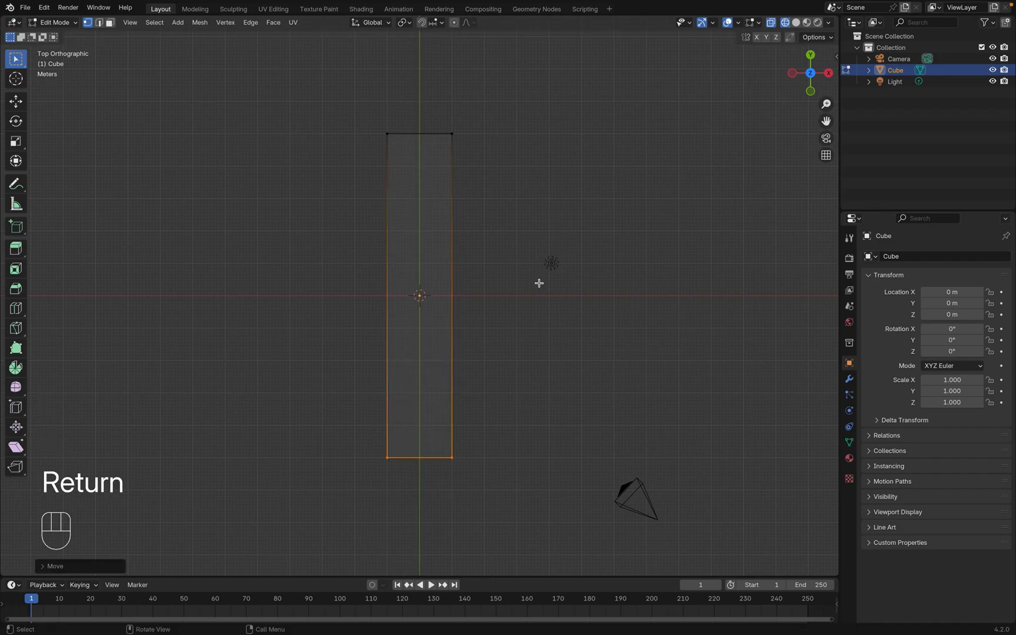
# Switch to edge selection and scale the entire box down along Z into a thin slab
pyautogui.moveTo(540, 283); pyautogui.dragTo(539, 283, button='middle')
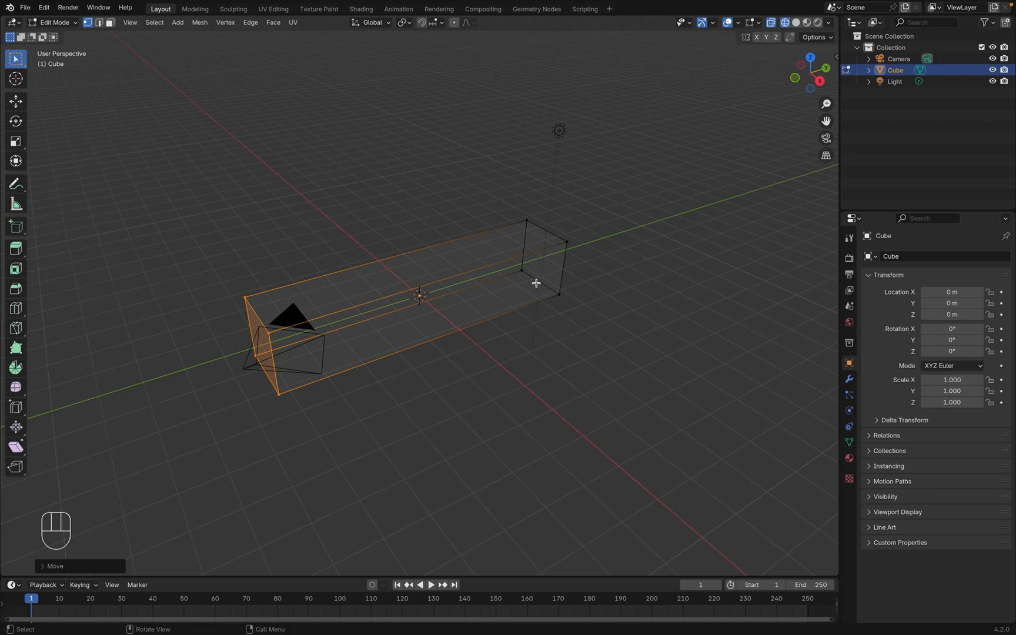
pyautogui.click(99, 23)
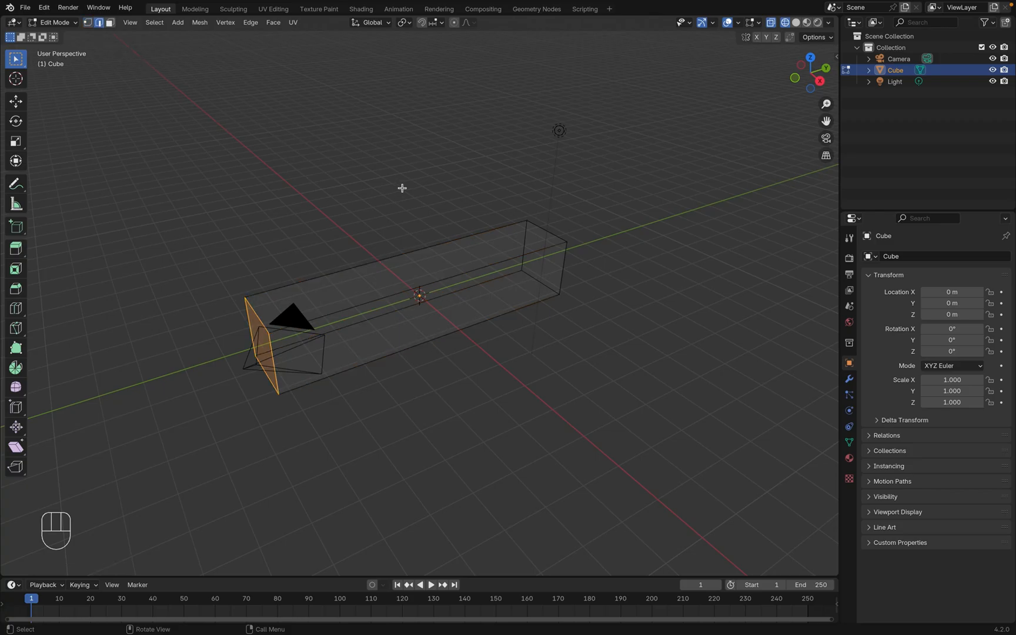
pyautogui.moveTo(470, 220); pyautogui.dragTo(617, 288, button='middle')
pyautogui.press('a')
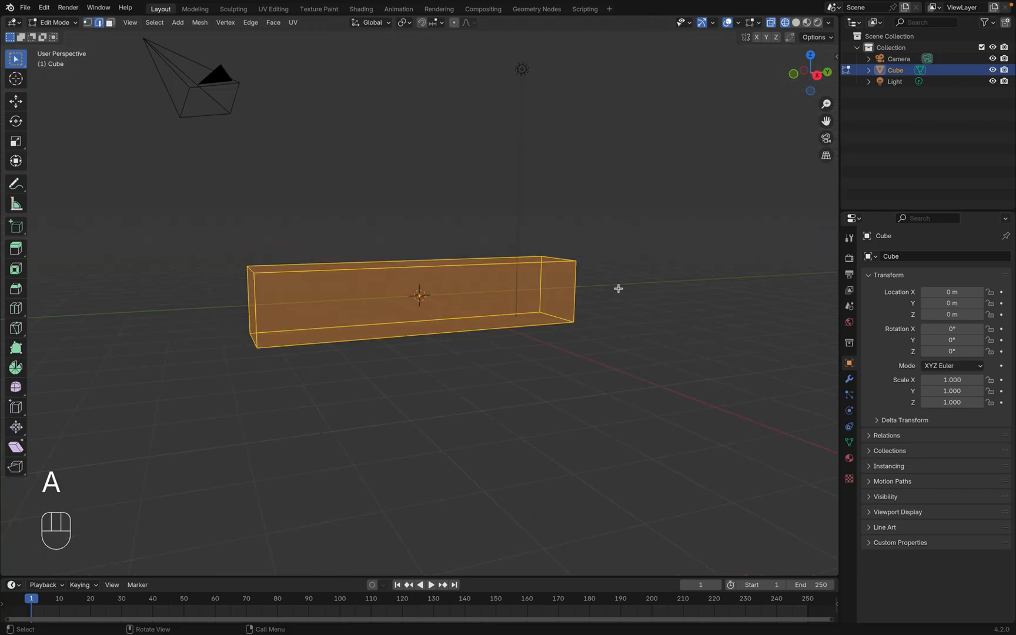
pyautogui.press('s')
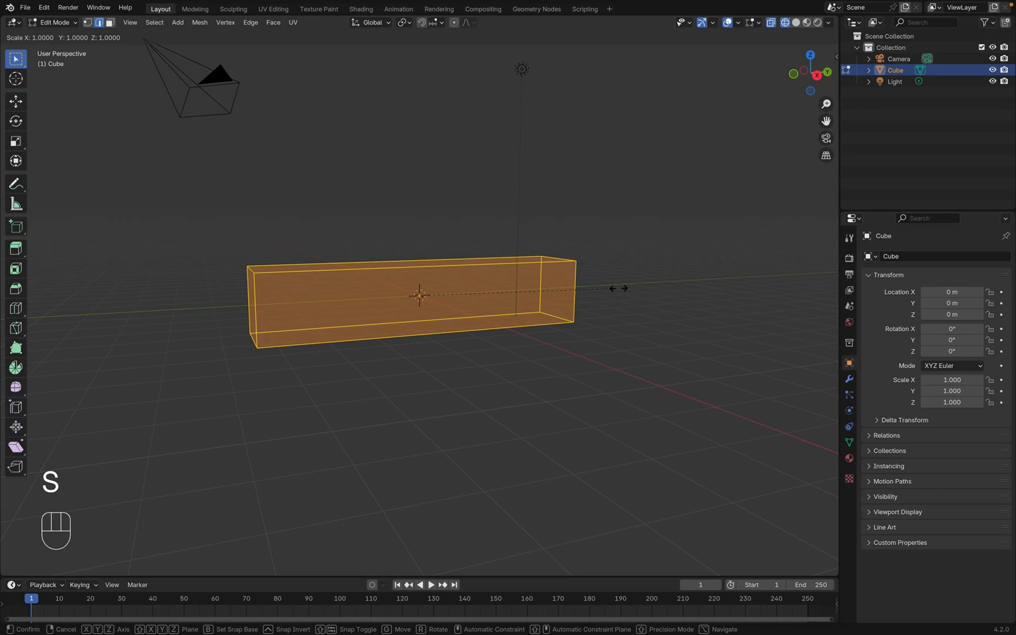
pyautogui.press('z')
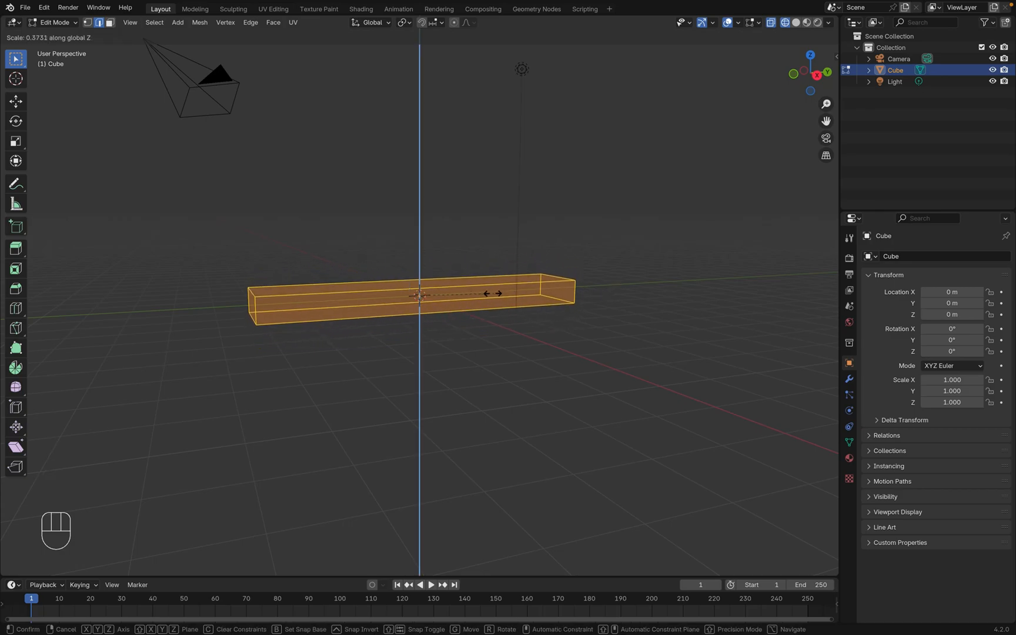
pyautogui.click(445, 296)
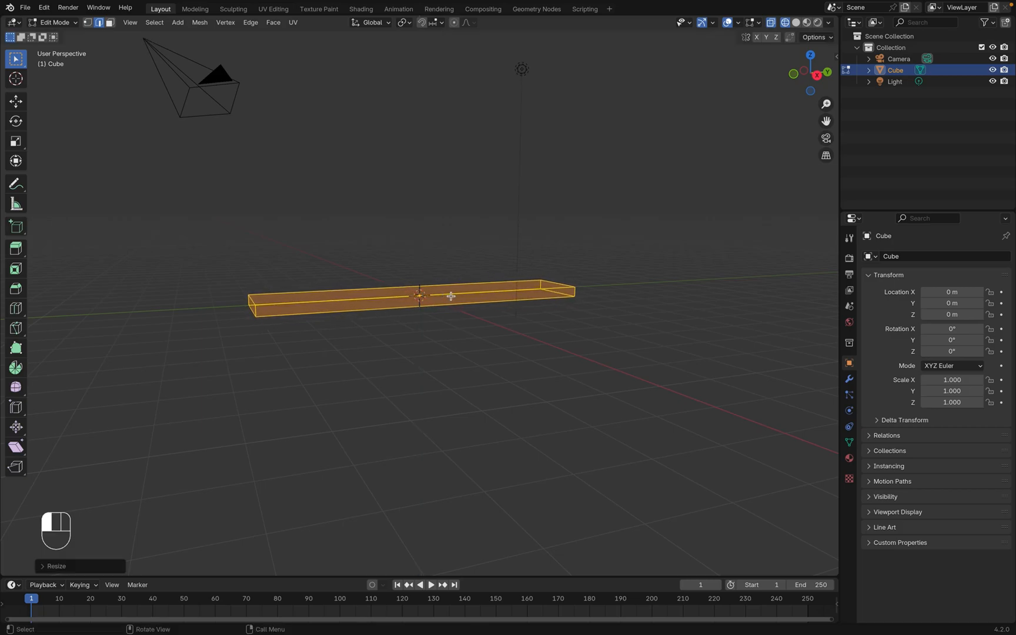
# Bevel the slab's four vertical corner edges with multiple segments so both ends become rounded
pyautogui.press('`')
pyautogui.click(525, 299)
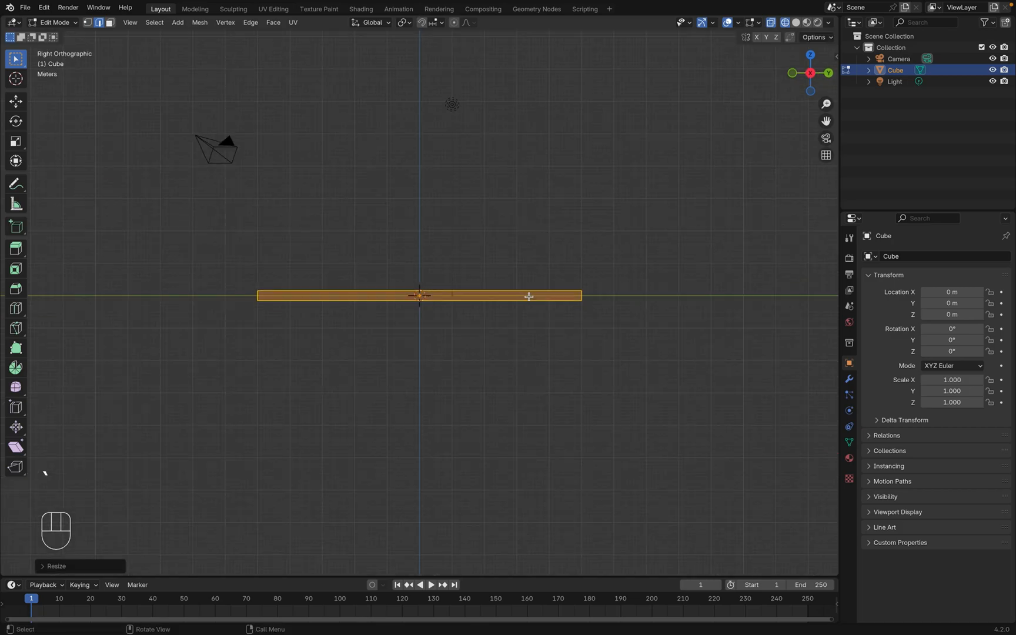
pyautogui.click(223, 294)
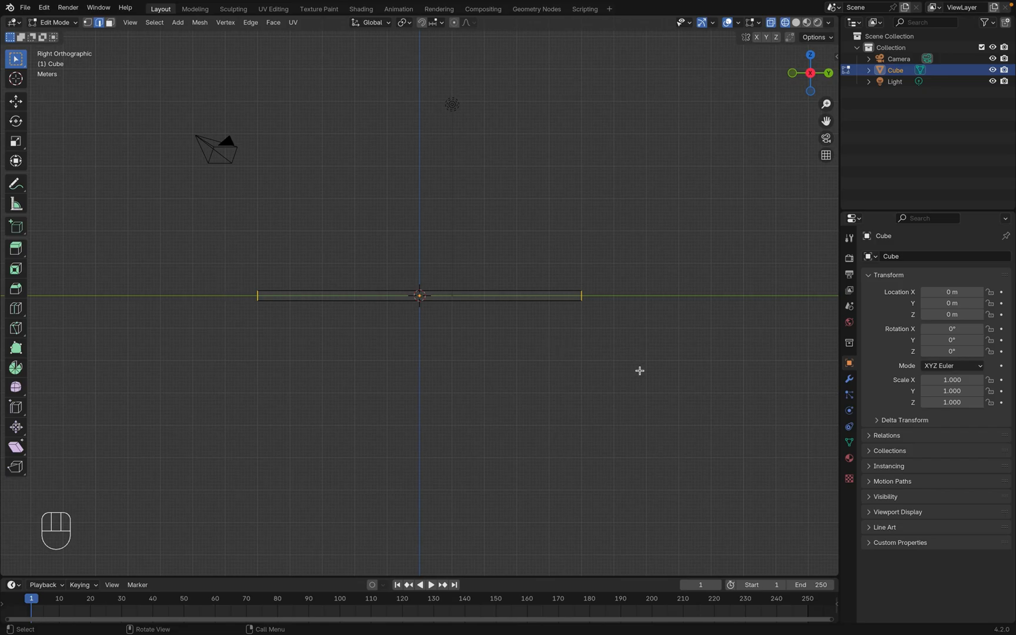
pyautogui.press('`')
pyautogui.click(645, 319)
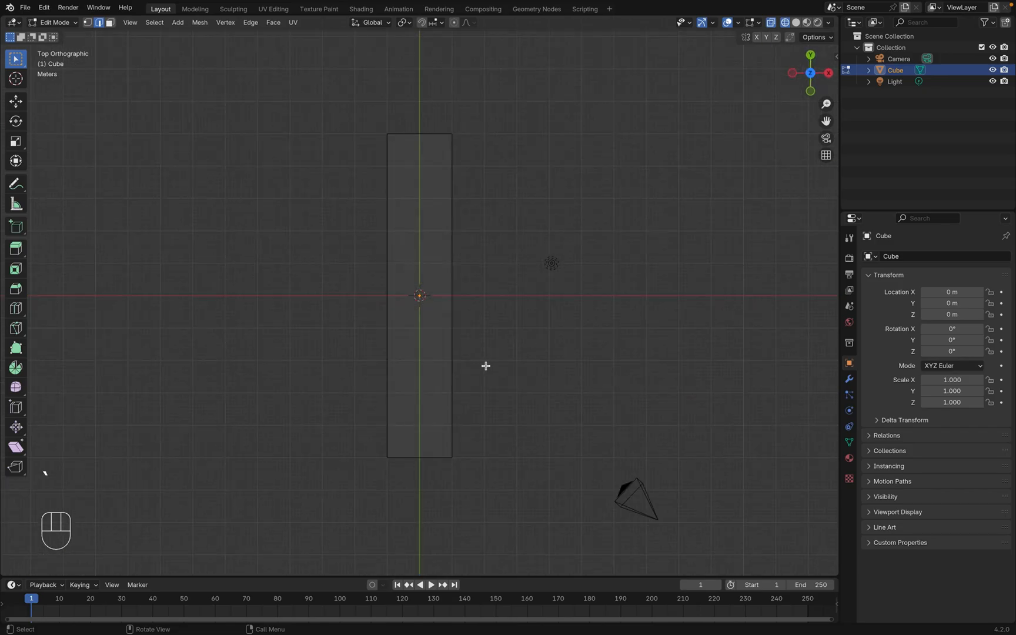
pyautogui.hotkey('ctrl', 'b')
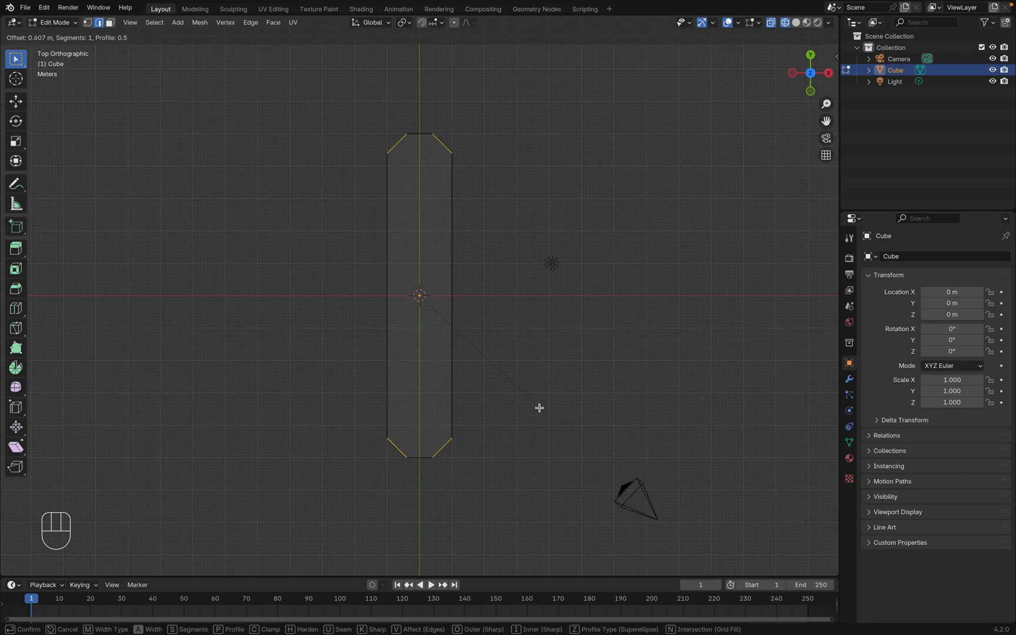
pyautogui.scroll(3, 539, 408)
pyautogui.click(546, 408)
# Select the whole rounded slab and scale it down further along Z to make it thinner
pyautogui.scroll(-10, 547, 407)
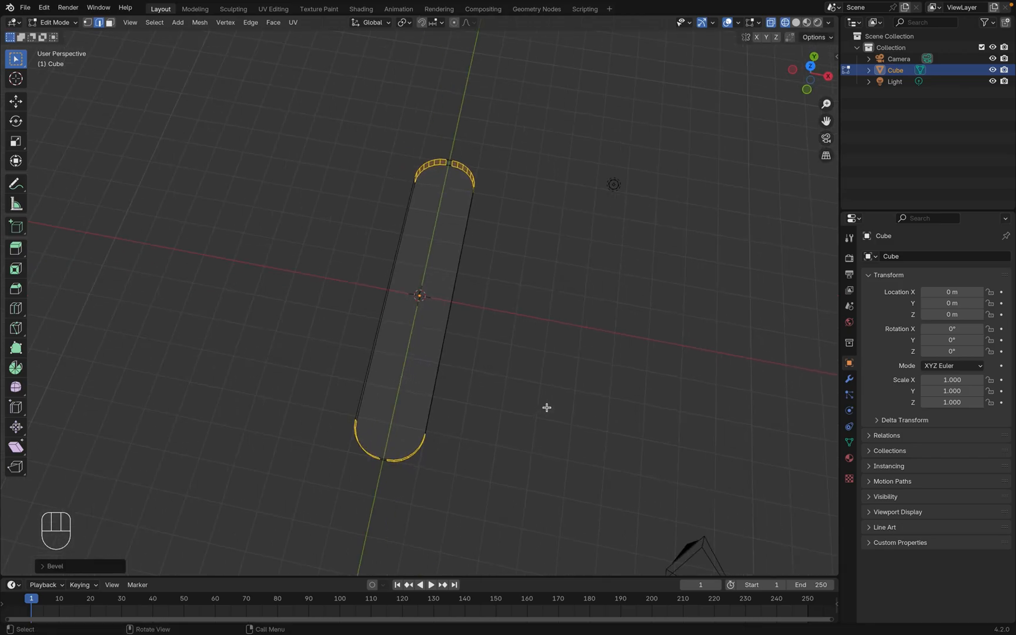
pyautogui.scroll(-5, 547, 408)
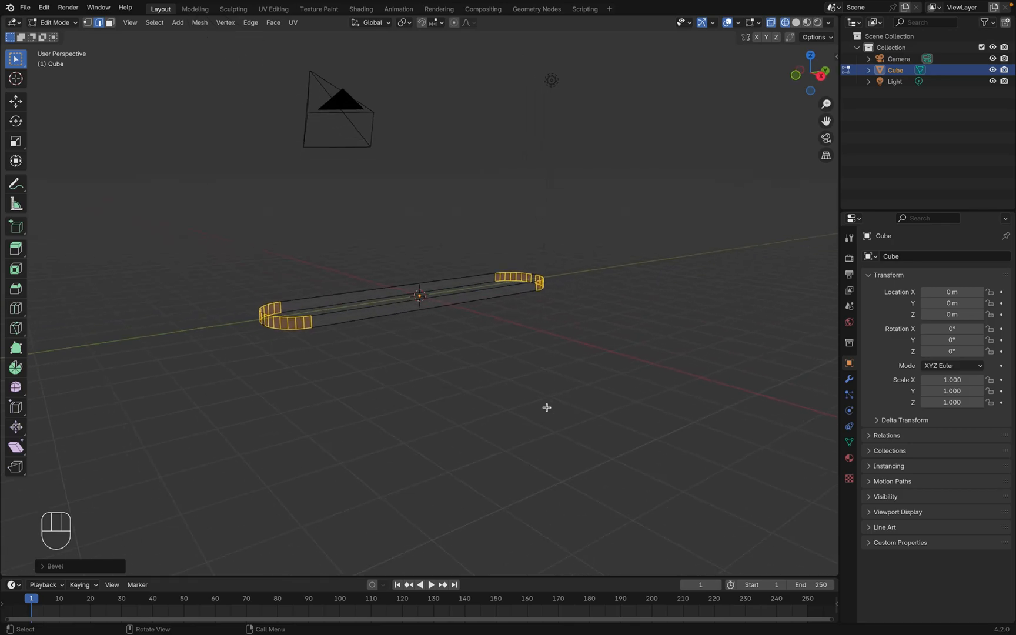
pyautogui.press('a')
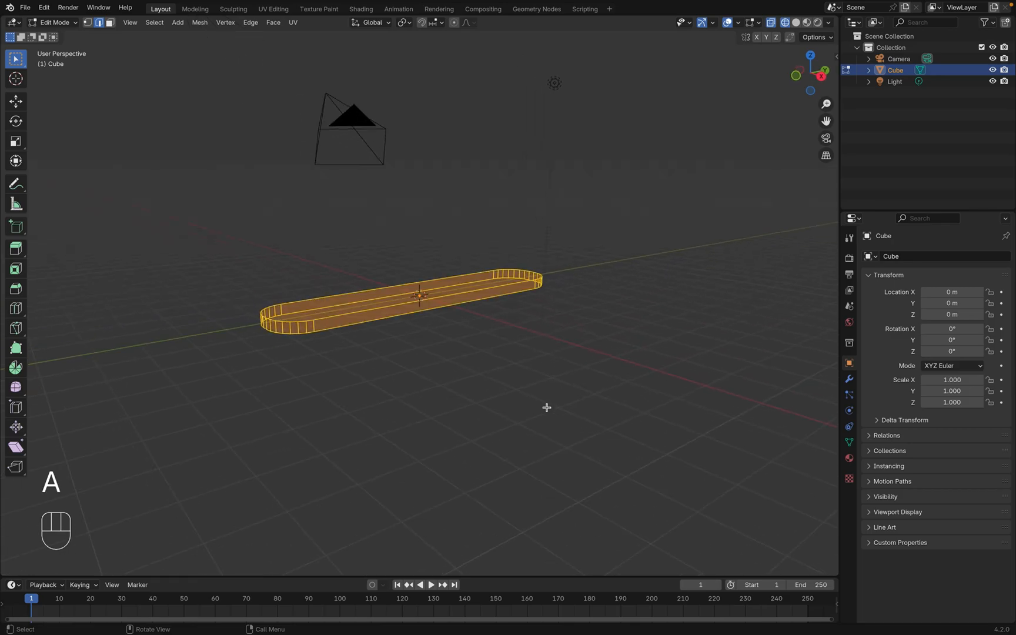
pyautogui.press('s')
pyautogui.press('z')
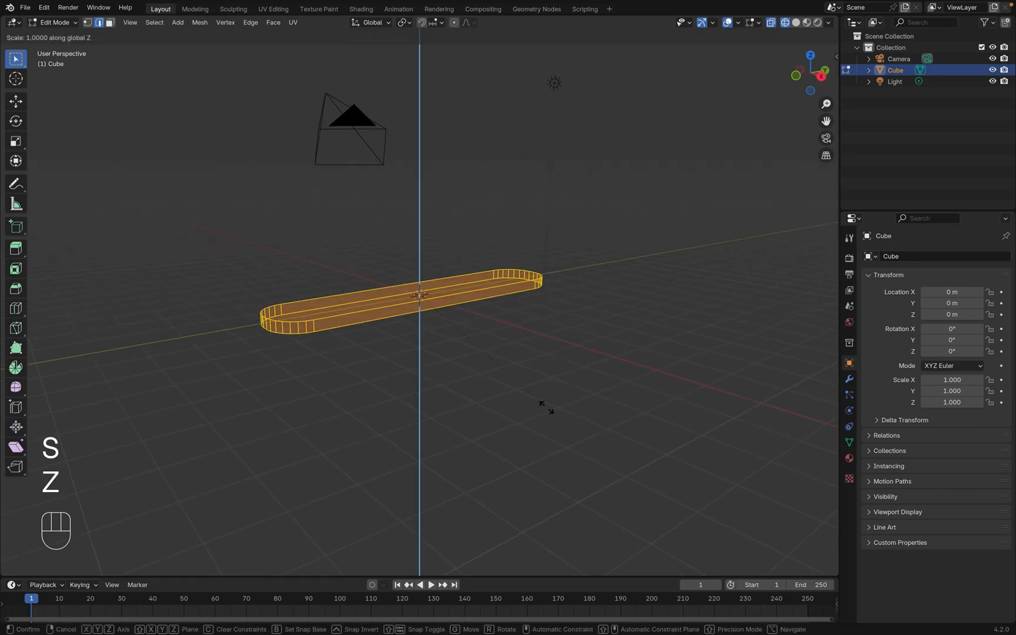
pyautogui.click(459, 337)
# Return the rounded stick to Object Mode and display it with Solid shading
pyautogui.scroll(10, 458, 337)
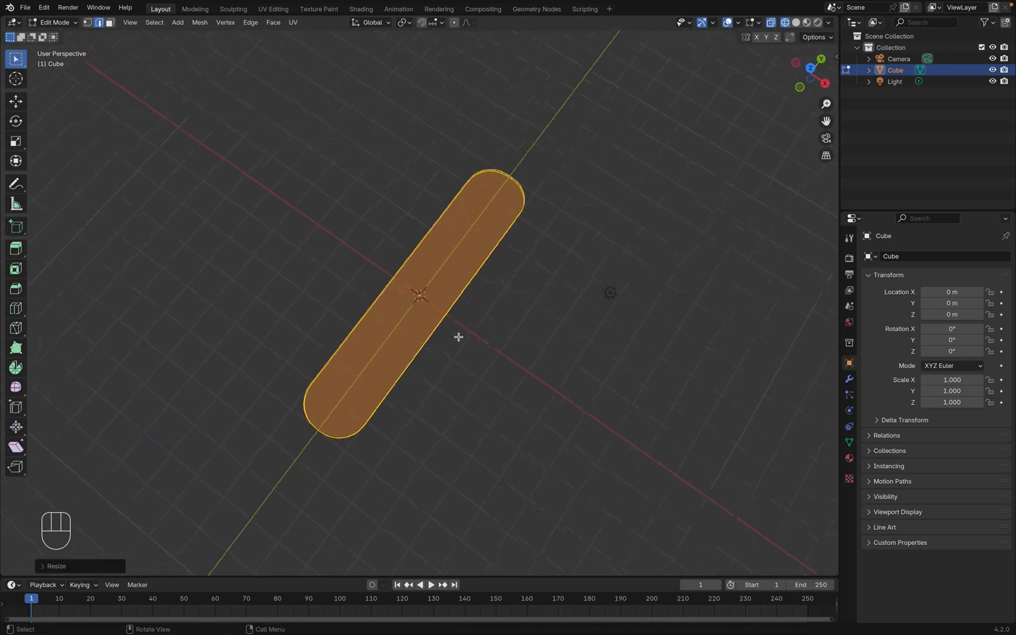
pyautogui.press('`')
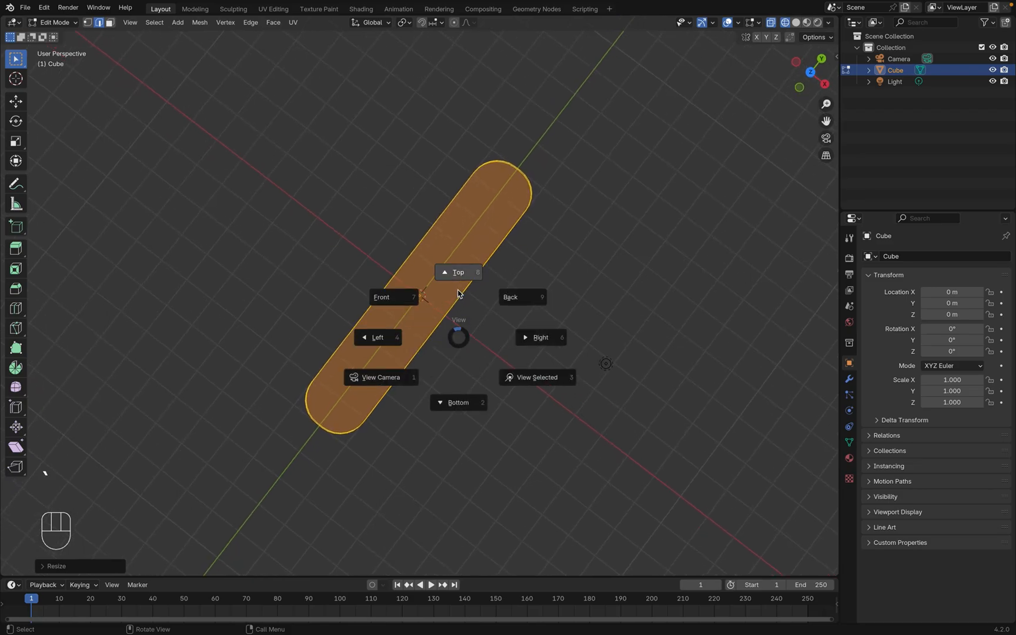
pyautogui.click(463, 273)
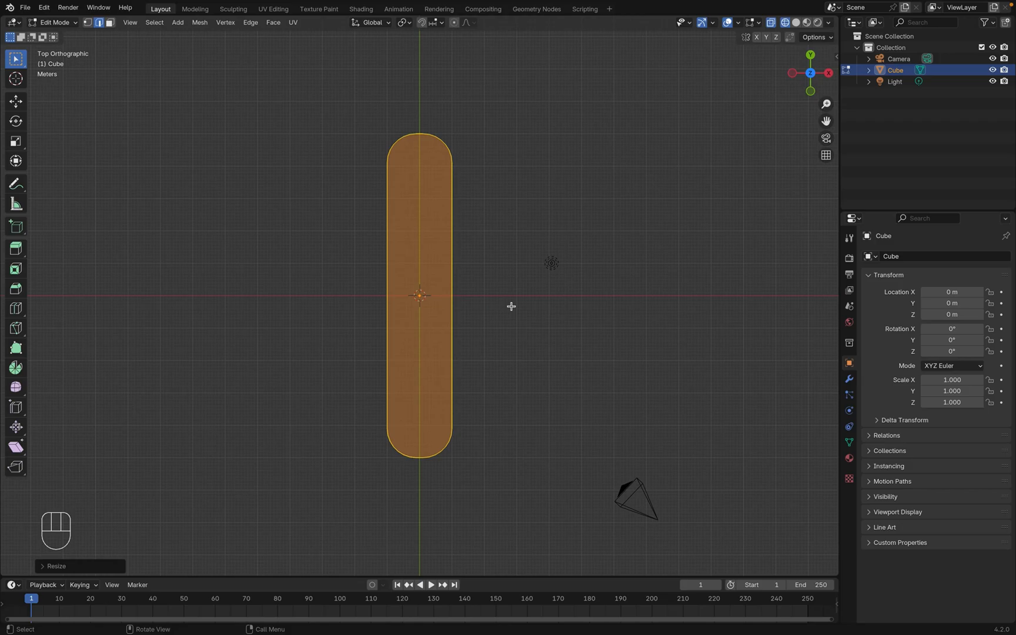
pyautogui.press('Tab')
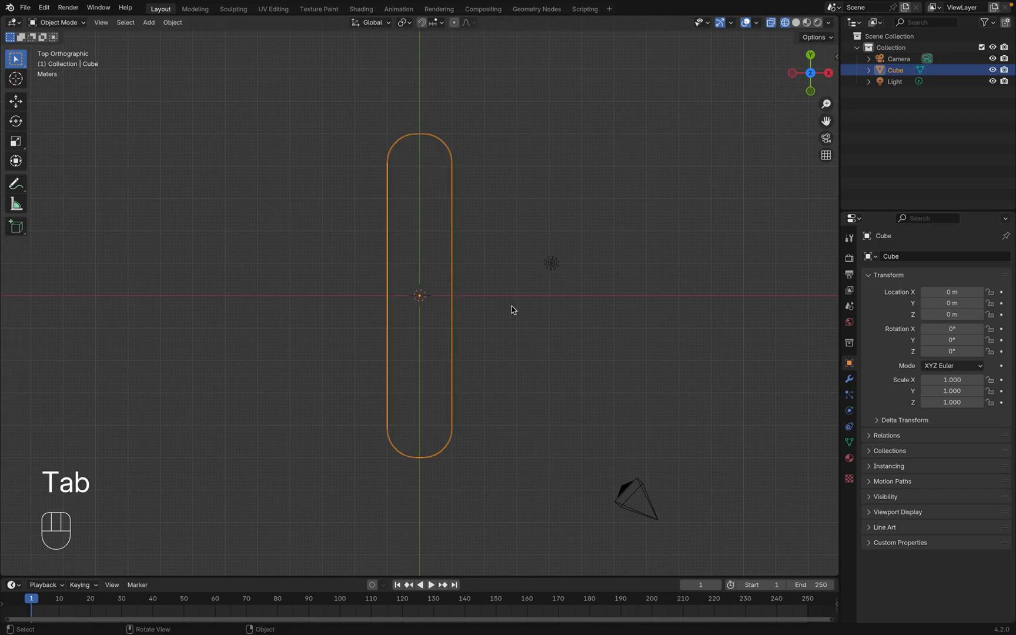
pyautogui.press('z')
pyautogui.click(600, 318)
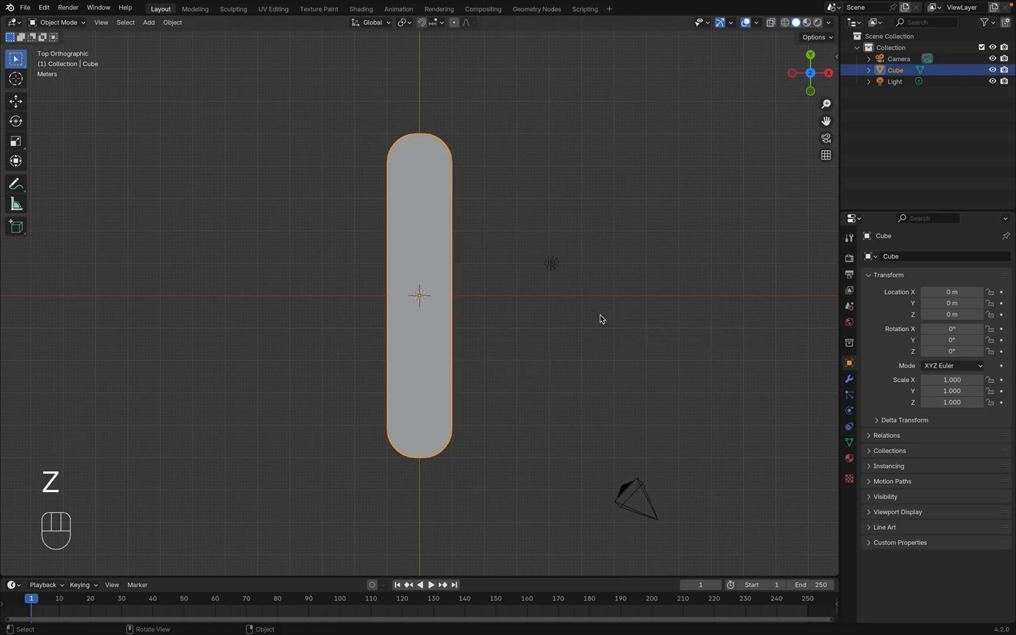
pyautogui.scroll(10, 601, 318)
pyautogui.scroll(-10, 601, 318)
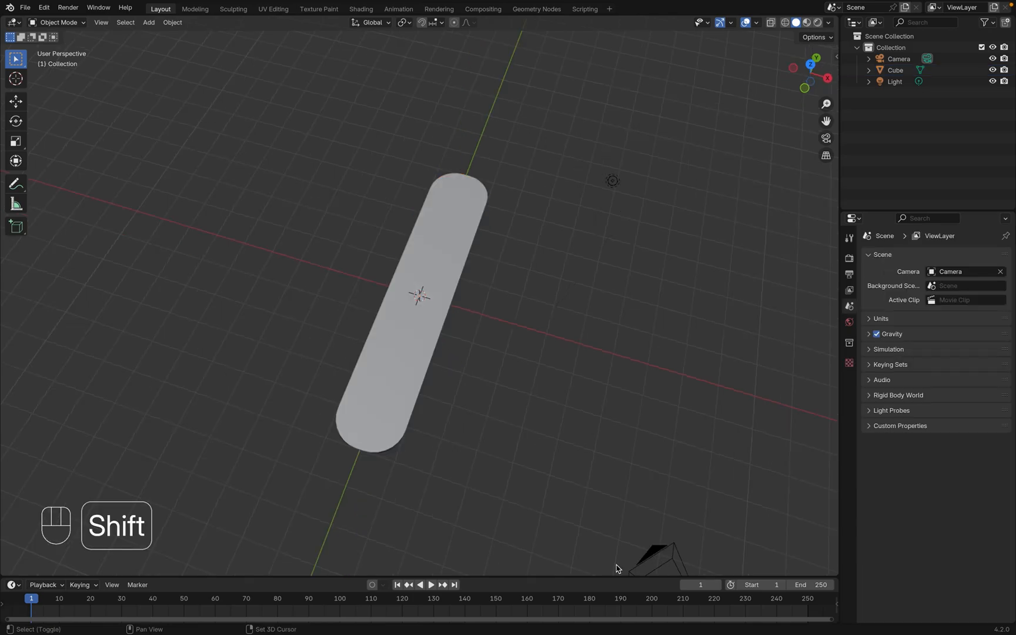
# Add a new cube mesh at the world origin, over the middle of the stick
pyautogui.hotkey('shift', 'a')
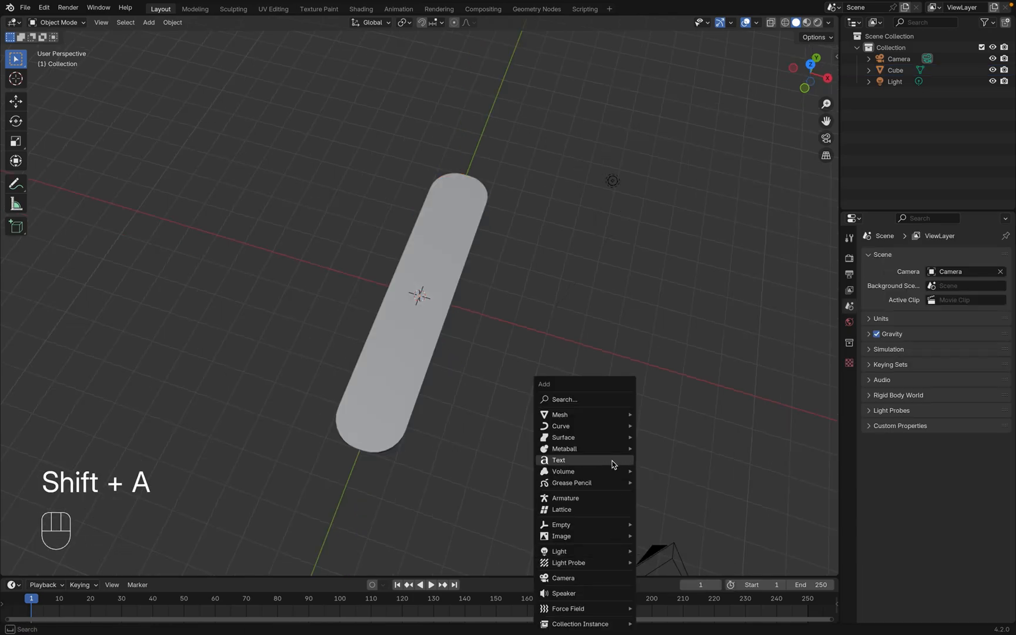
pyautogui.moveTo(612, 416)
pyautogui.click(676, 429)
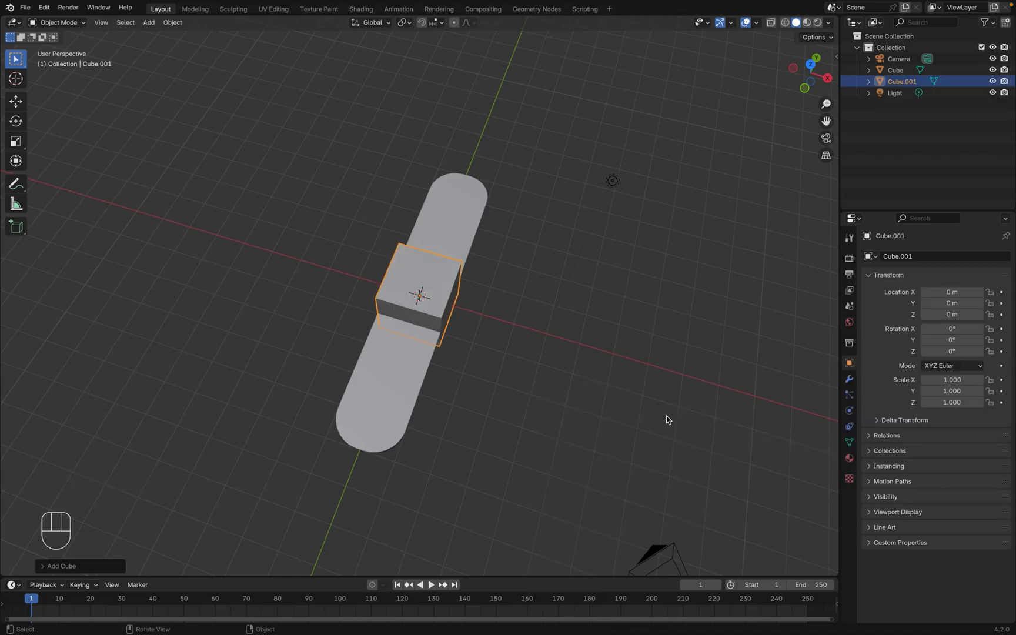
# From the top view, scale the new cube uniformly to about 3.24 and move it along Y to about 2.26 m
pyautogui.press('`')
pyautogui.click(559, 220)
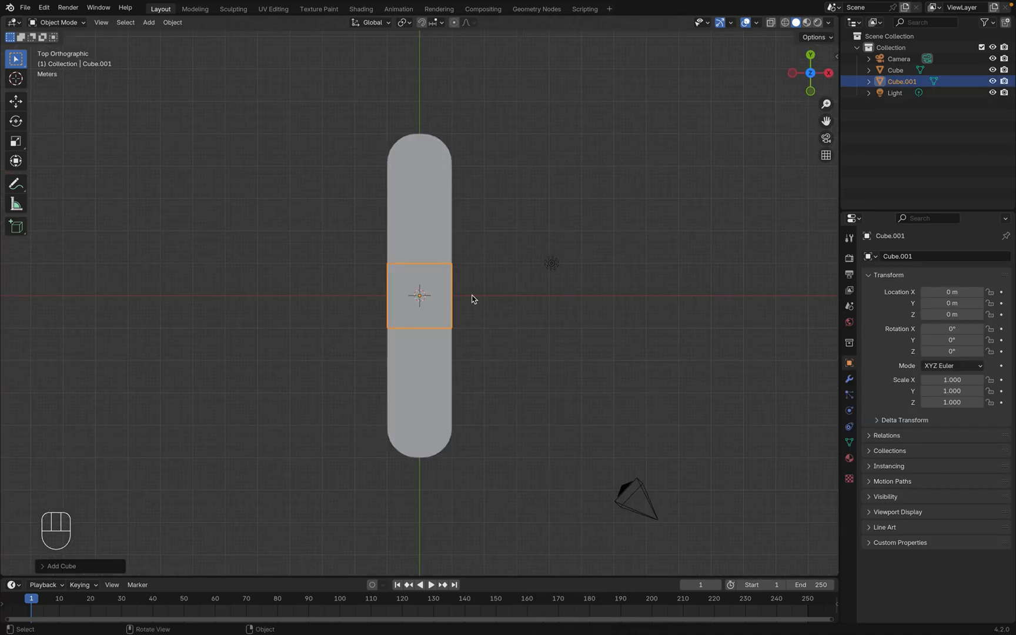
pyautogui.press('s')
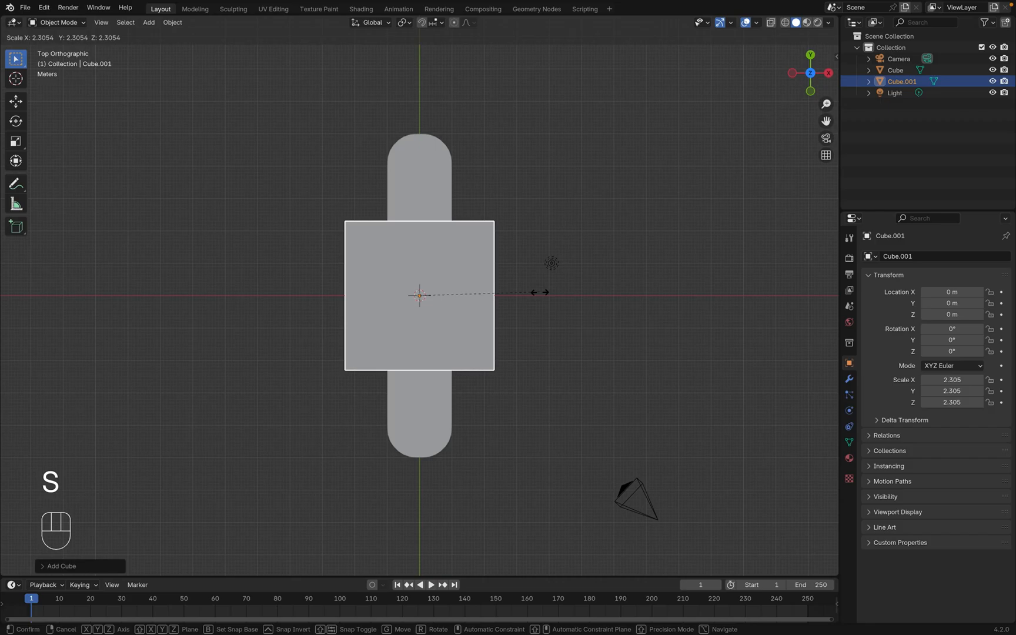
pyautogui.click(588, 301)
pyautogui.press('g')
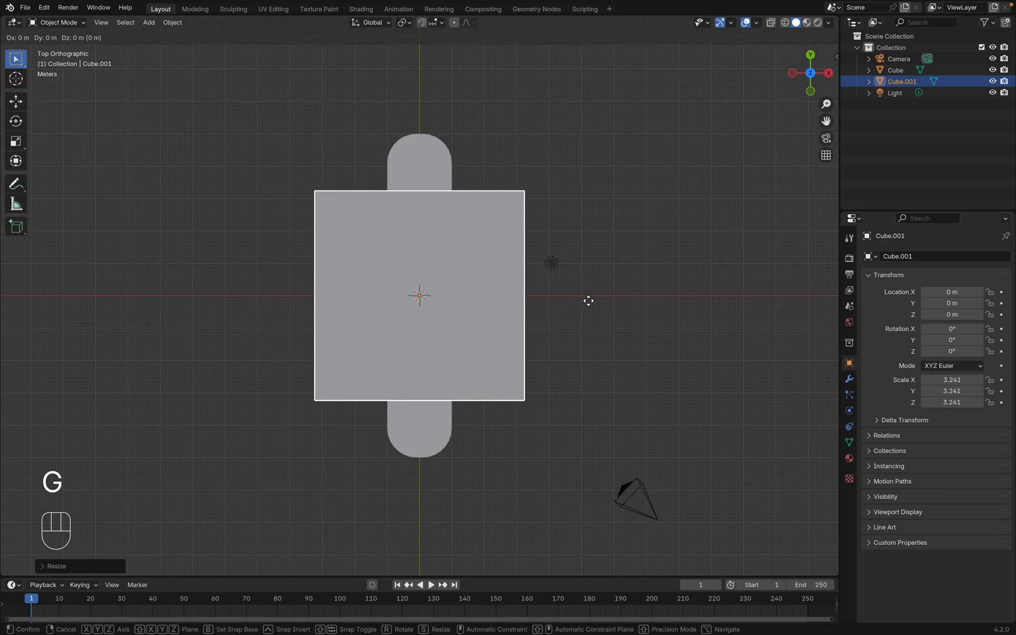
pyautogui.press('y')
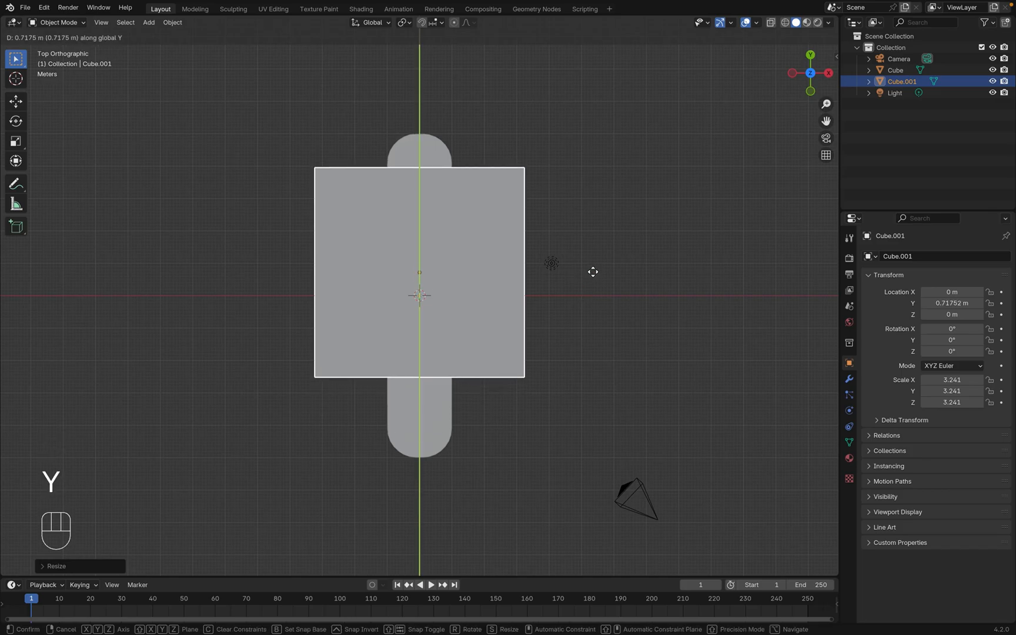
pyautogui.click(596, 230)
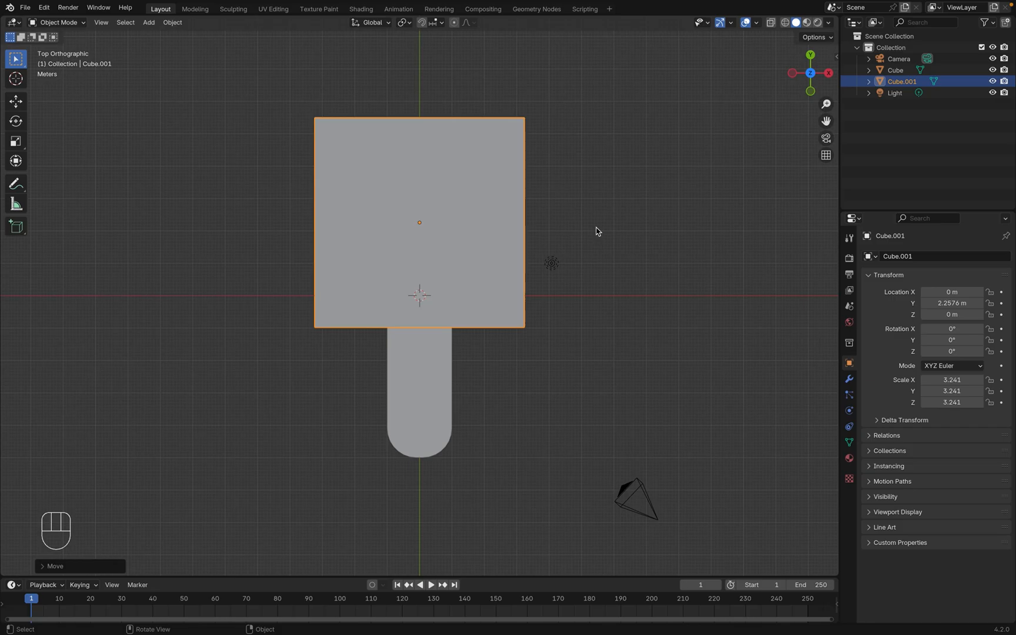
# In Edit Mode with Wireframe shading, select the block's far +Y end and move it about 4.49 m along Y
pyautogui.press('Tab')
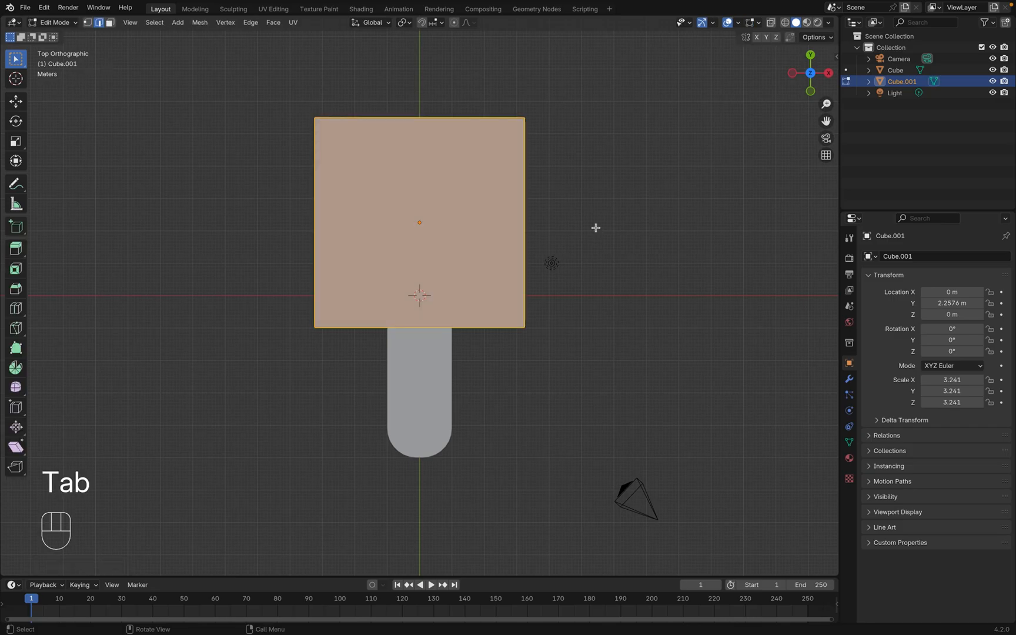
pyautogui.press('z')
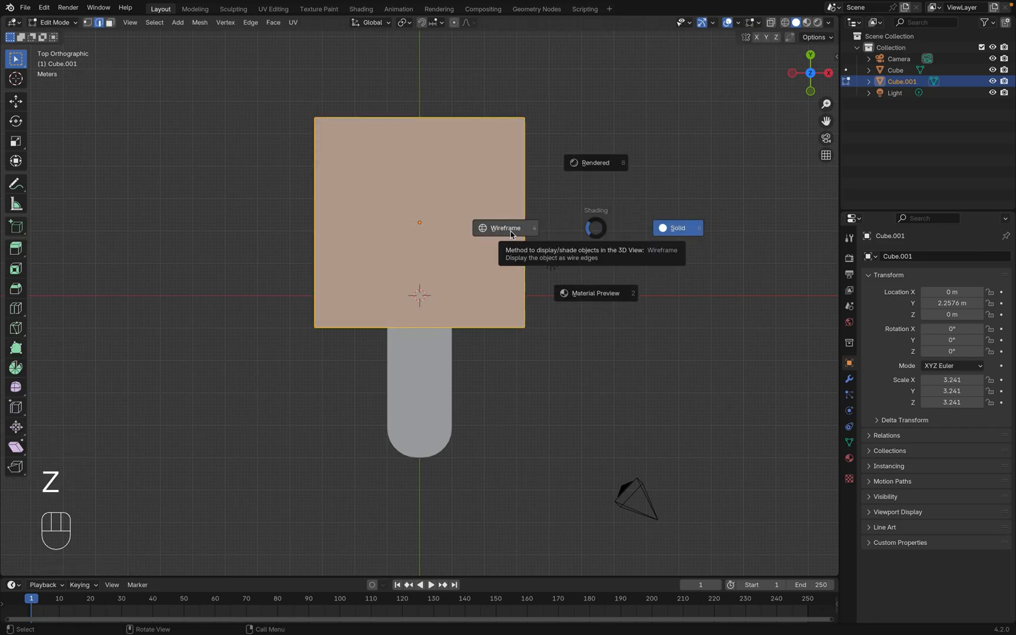
pyautogui.click(511, 232)
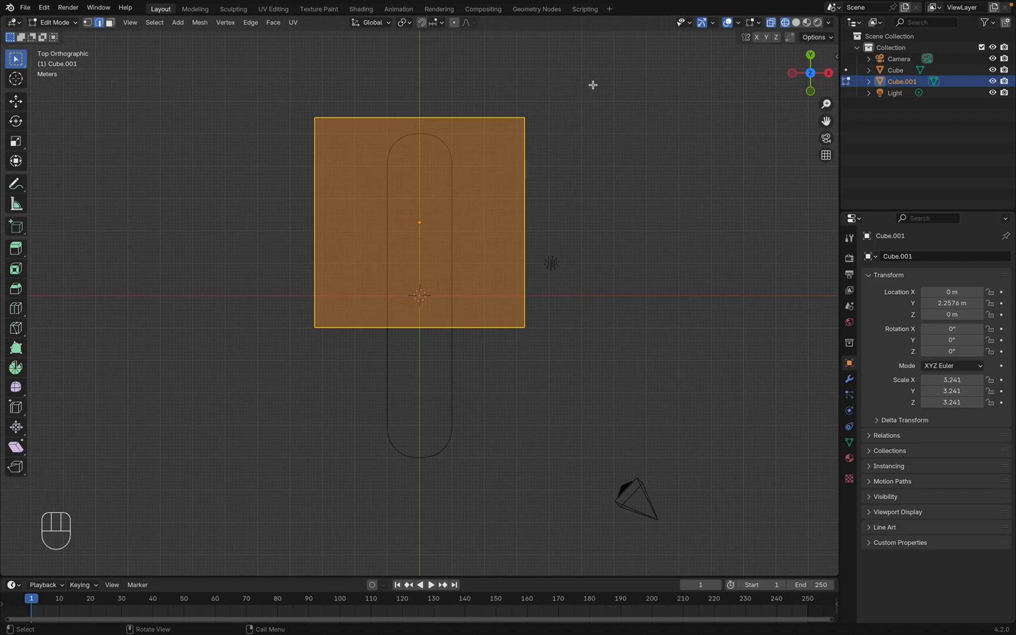
pyautogui.moveTo(594, 82); pyautogui.dragTo(199, 161)
pyautogui.scroll(-4, 534, 171)
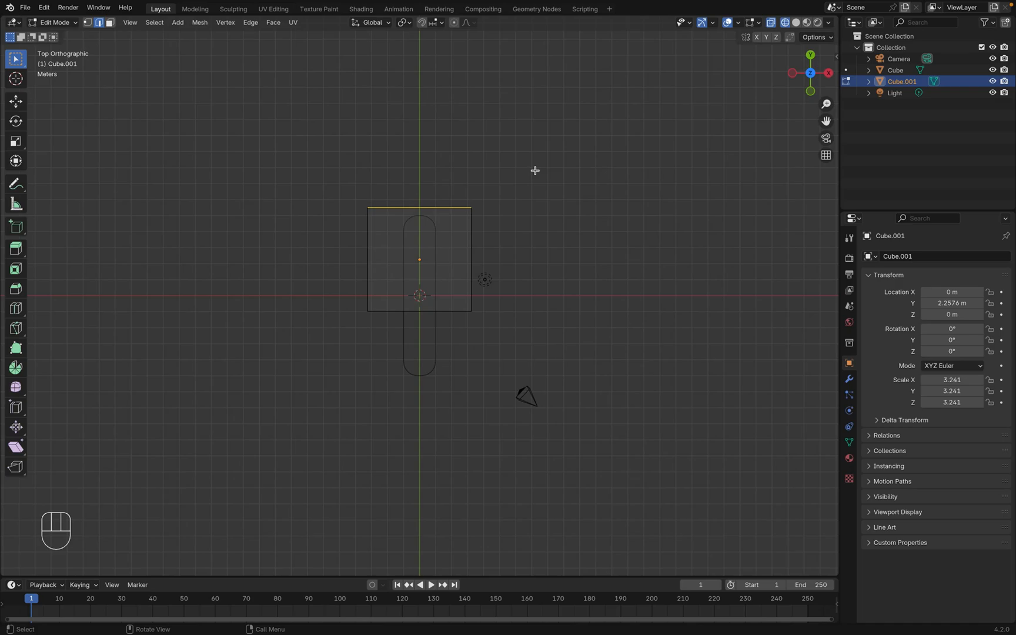
pyautogui.press('g')
pyautogui.press('y')
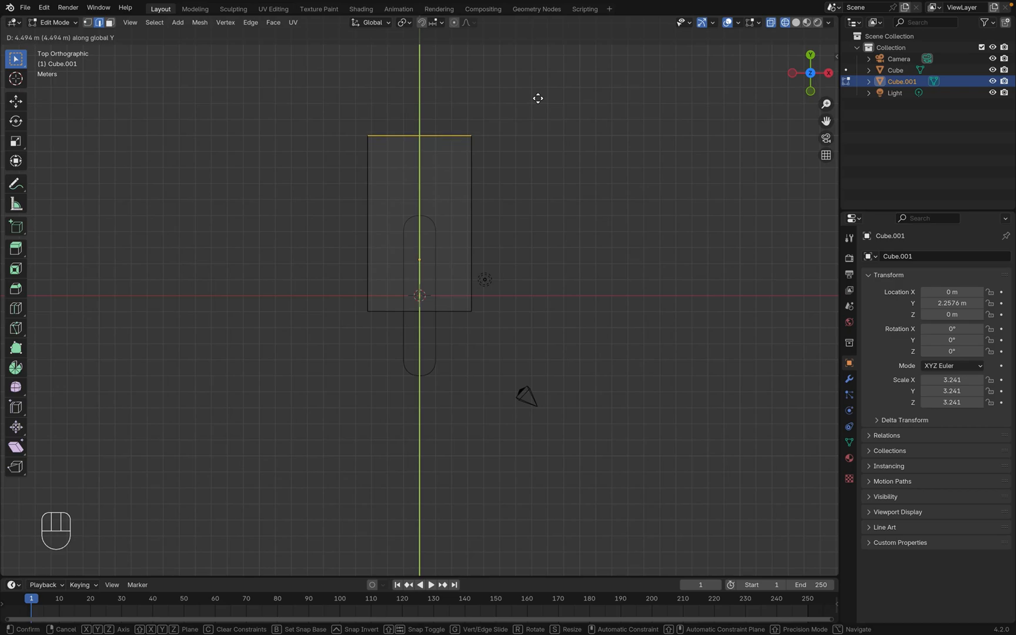
pyautogui.click(539, 98)
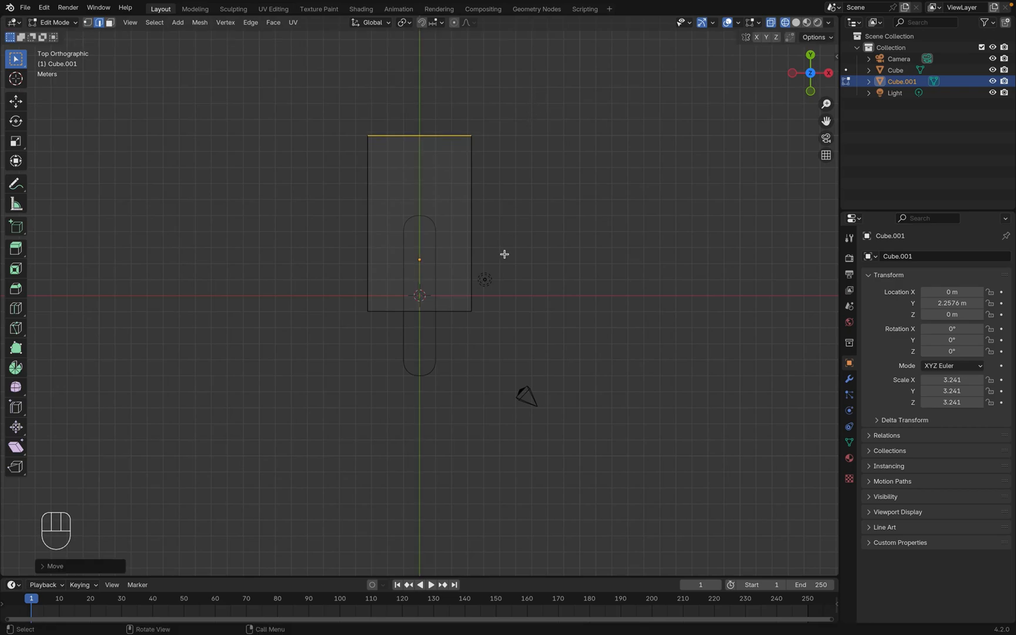
# Select the block's end nearest the exposed stick and scale it up along X to taper the block
pyautogui.moveTo(504, 326); pyautogui.dragTo(300, 293)
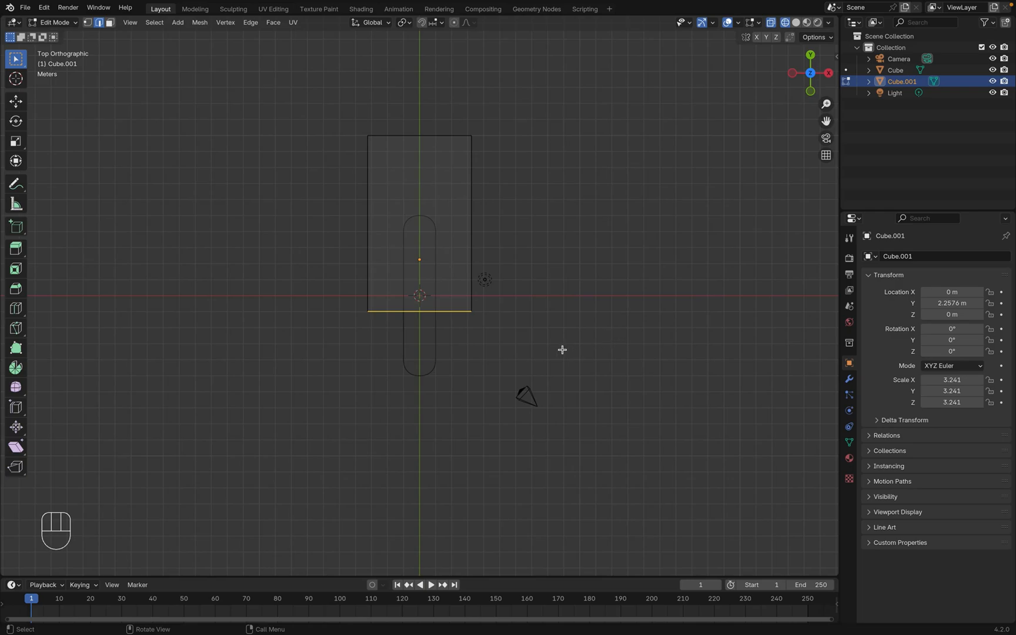
pyautogui.press('s')
pyautogui.press('x')
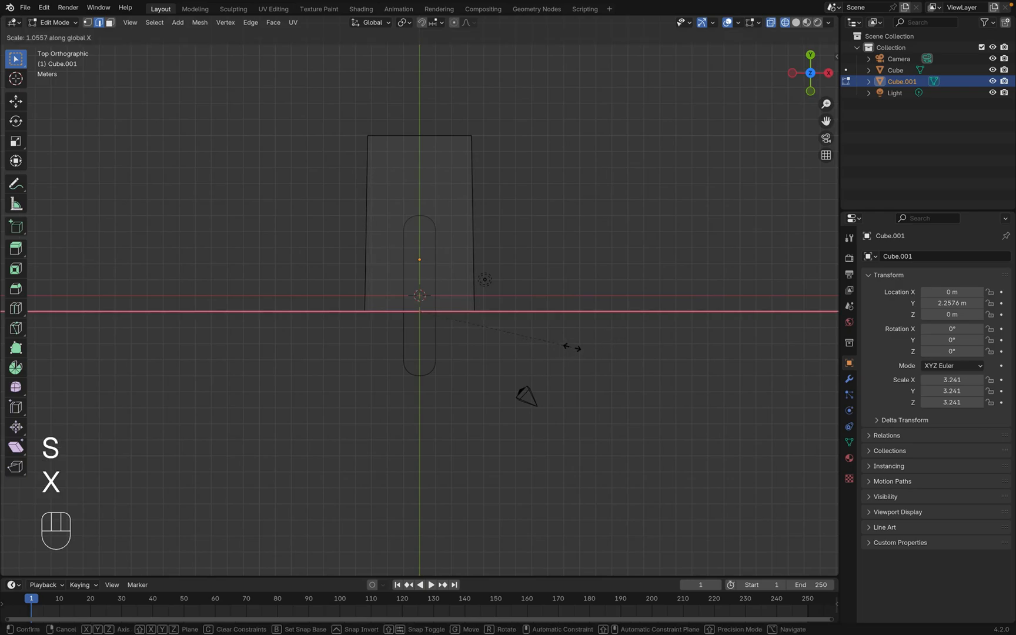
pyautogui.click(602, 344)
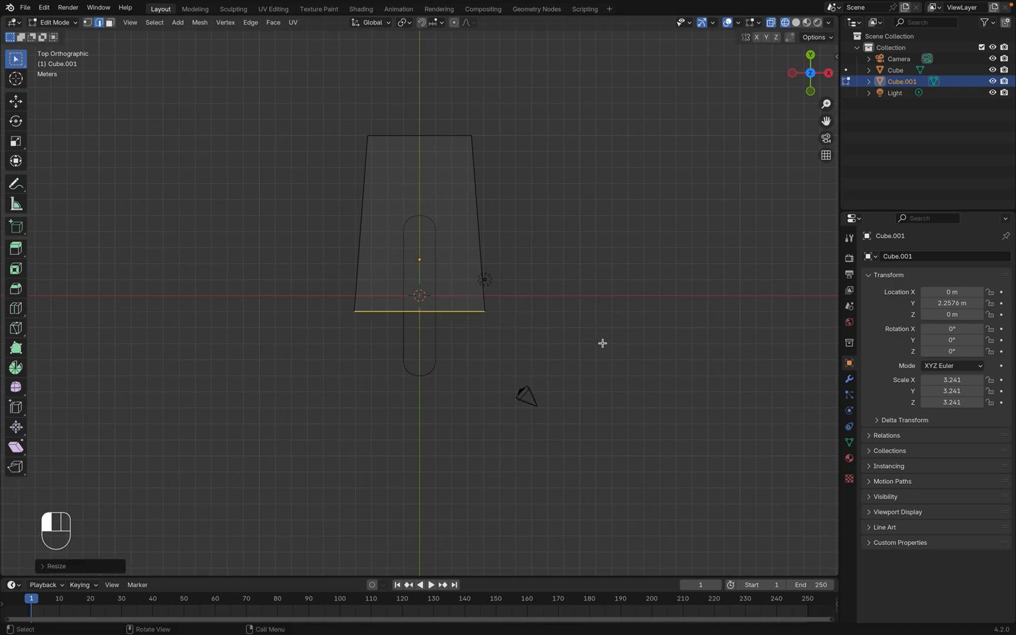
# Select the whole block mesh and scale it down along Z to make a thinner slab
pyautogui.moveTo(603, 343); pyautogui.dragTo(603, 344, button='middle')
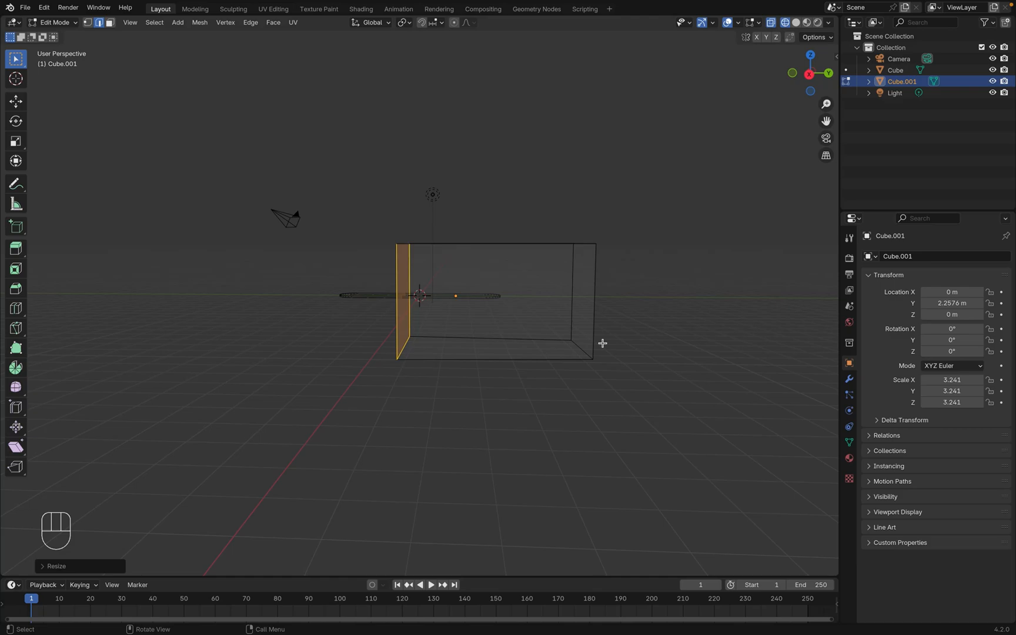
pyautogui.press('a')
pyautogui.press('s')
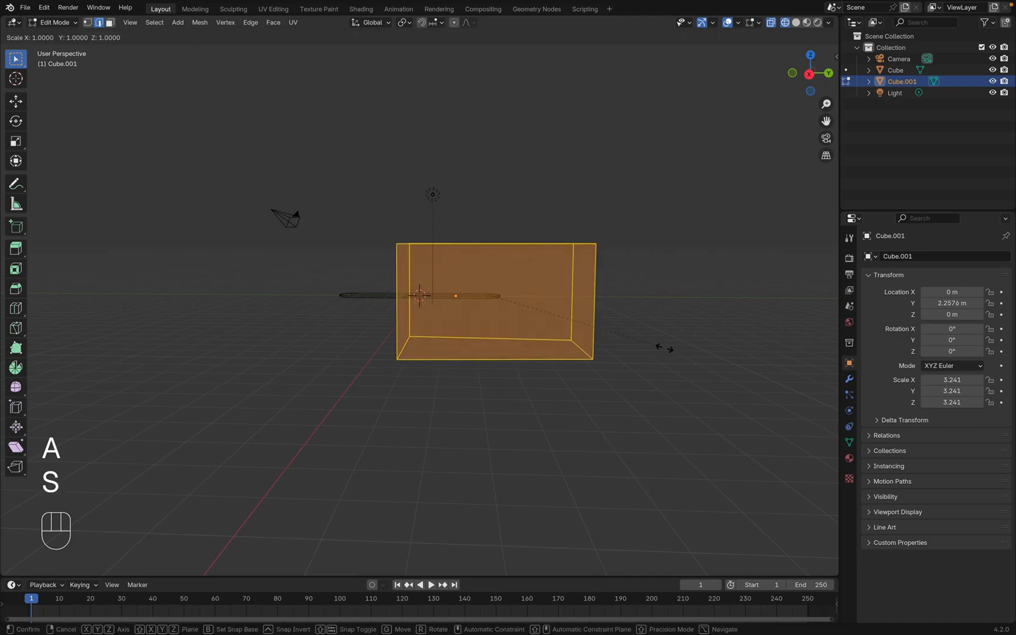
pyautogui.press('z')
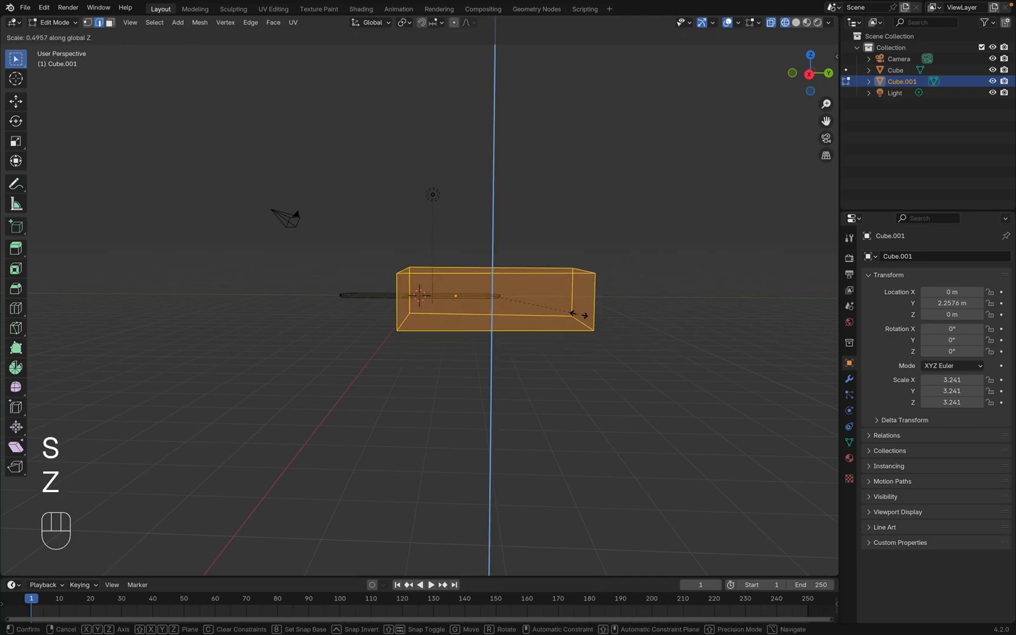
pyautogui.click(543, 304)
# Select the block's four vertical corner edges and bevel them by about 0.64 m with 7 segments
pyautogui.press('`')
pyautogui.click(612, 305)
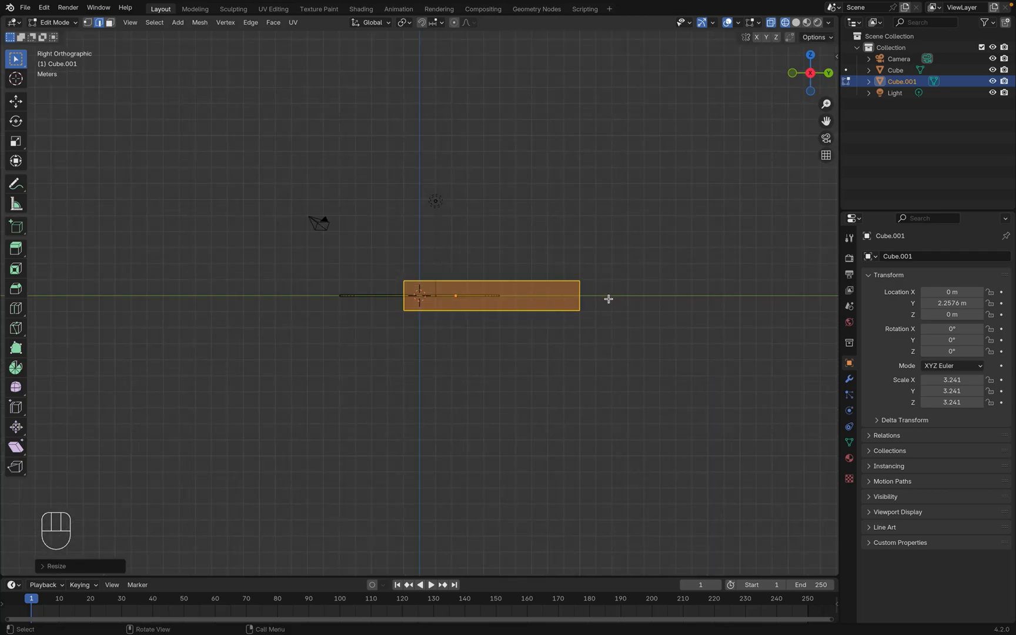
pyautogui.moveTo(607, 300); pyautogui.dragTo(360, 288)
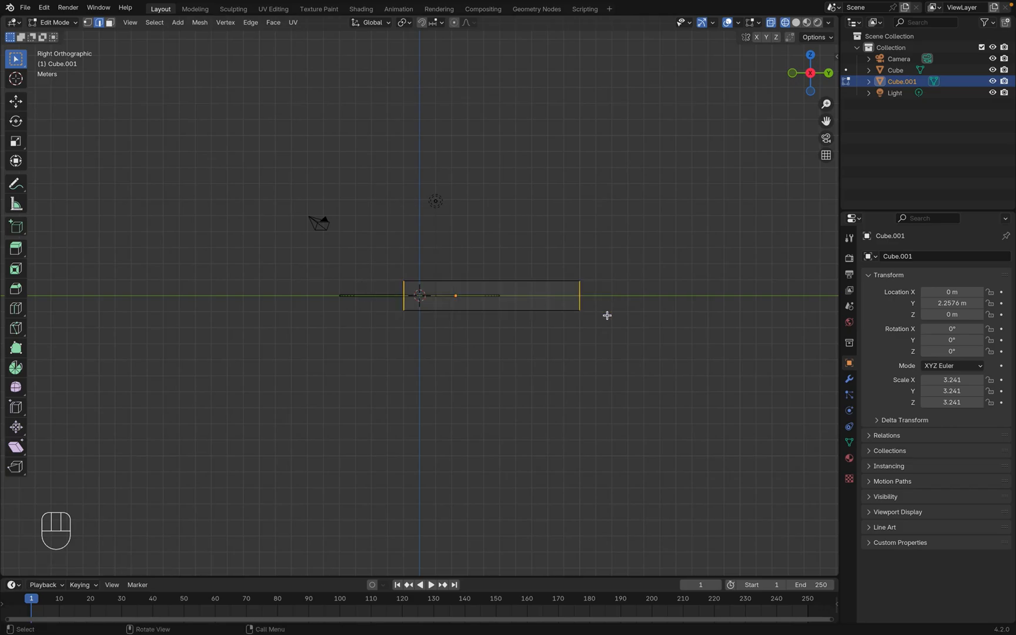
pyautogui.press('`')
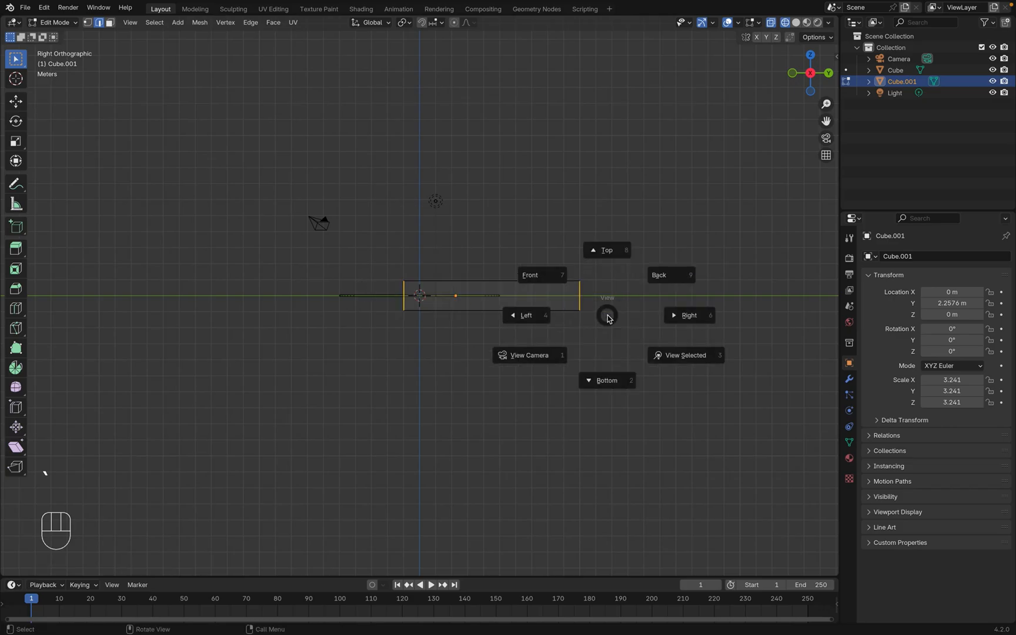
pyautogui.click(608, 250)
pyautogui.hotkey('ctrl', 'b')
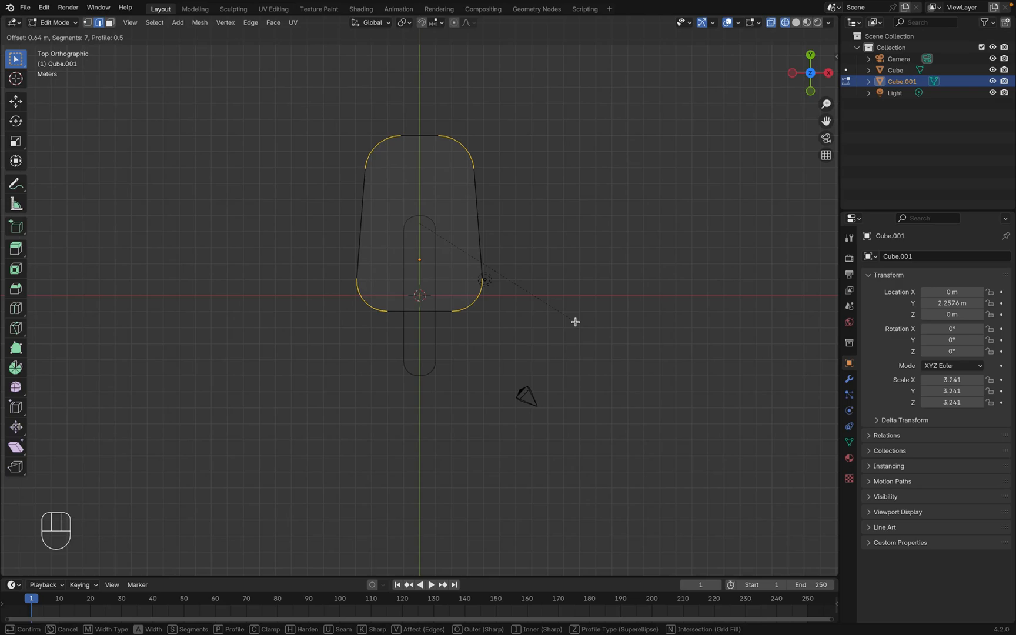
pyautogui.click(575, 322)
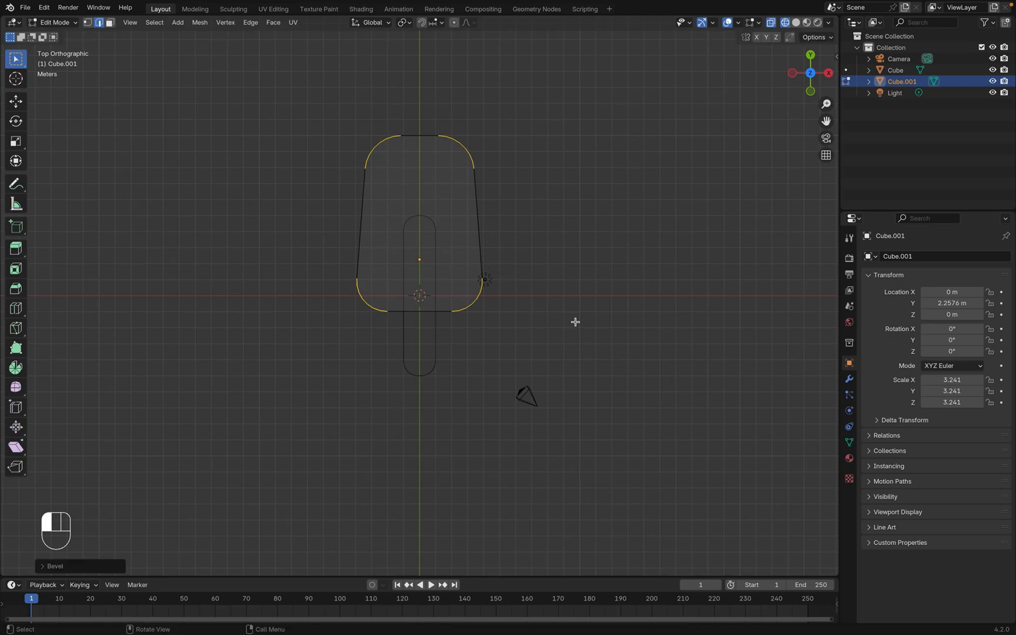
# Return the rounded block to Object Mode and display the scene with Solid shading
pyautogui.scroll(-5, 575, 321)
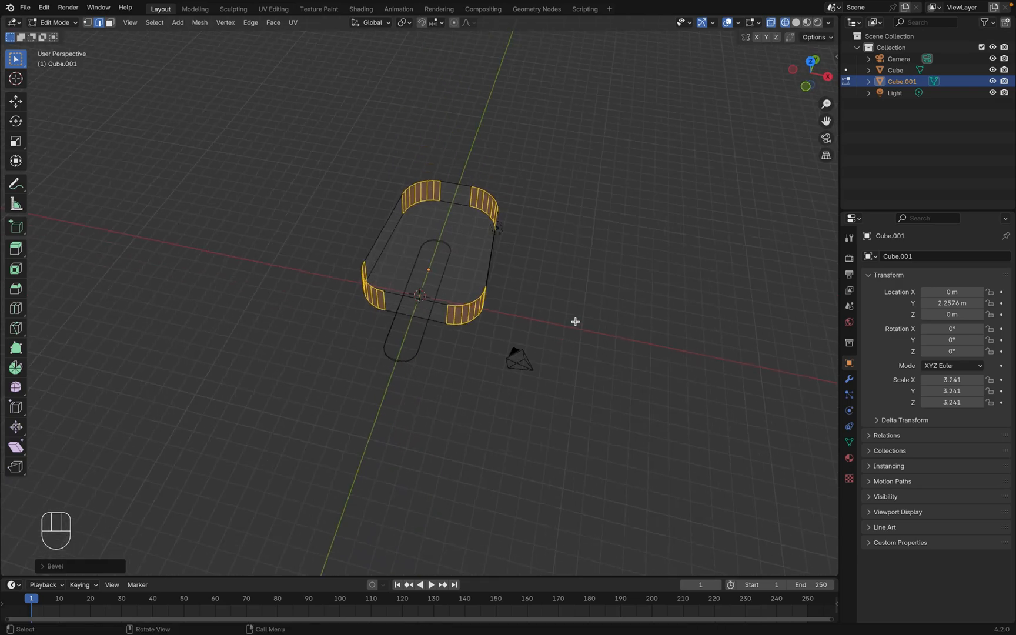
pyautogui.press('Tab')
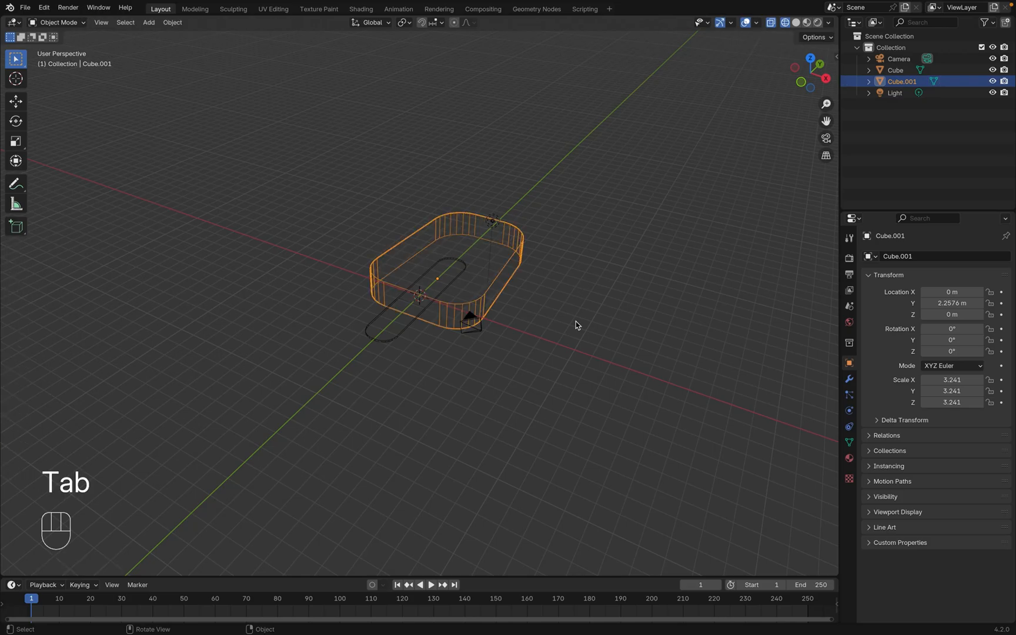
pyautogui.press('z')
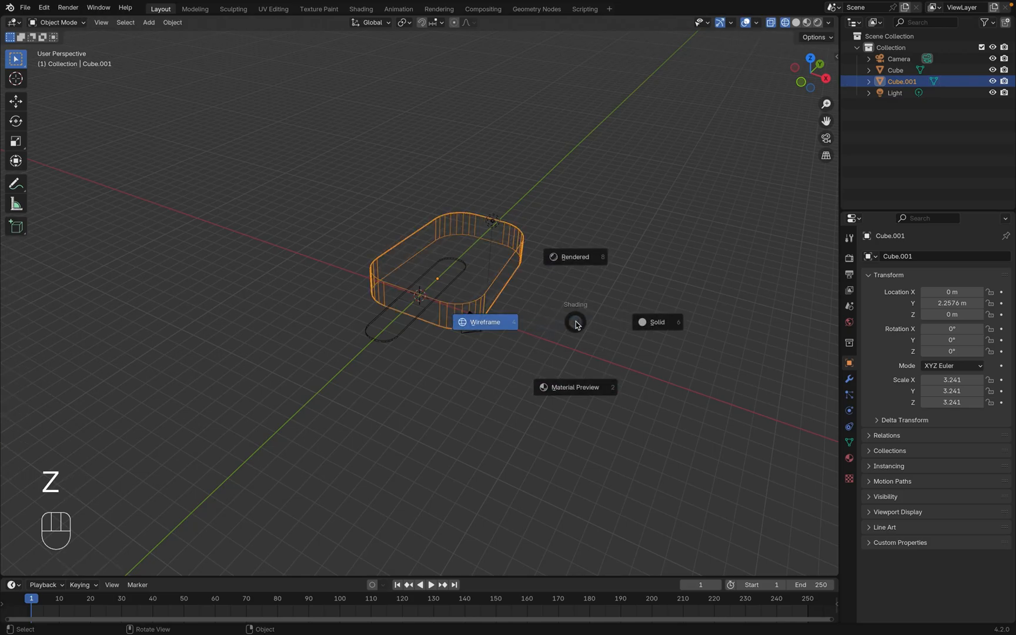
pyautogui.click(648, 324)
pyautogui.scroll(5, 586, 275)
pyautogui.hscroll(-4, 585, 275)
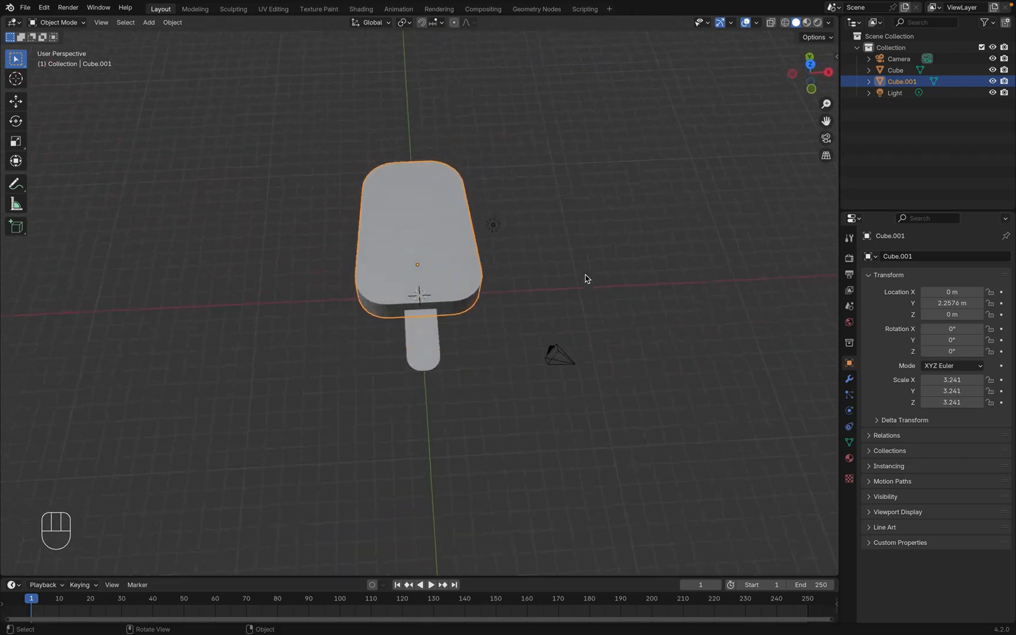
pyautogui.scroll(4, 585, 279)
pyautogui.hscroll(3, 585, 279)
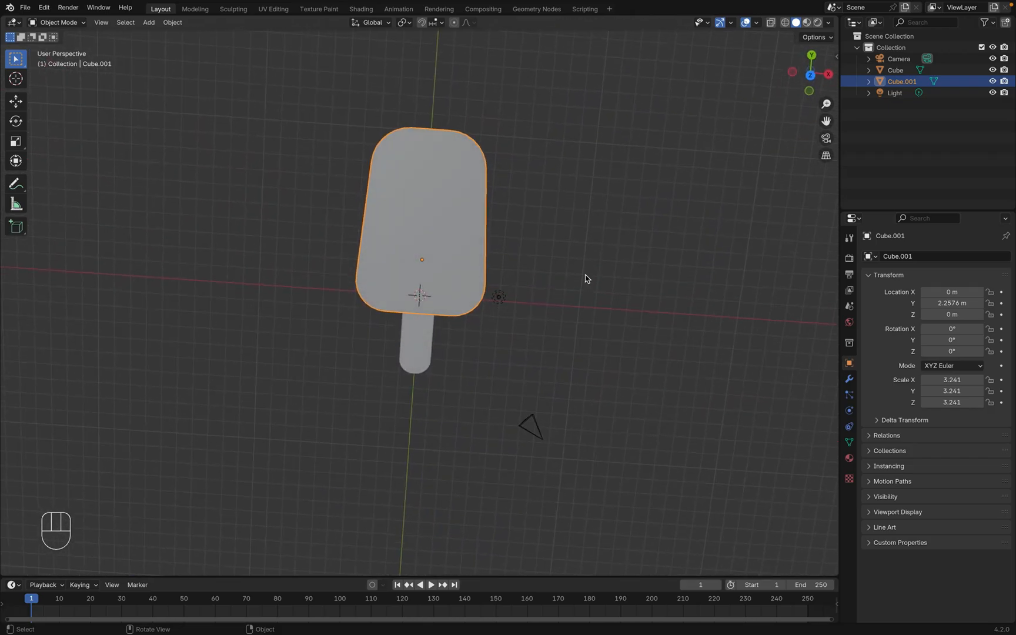
# Add a Bevel modifier to the popsicle block and set it to 4 segments
pyautogui.click(849, 379)
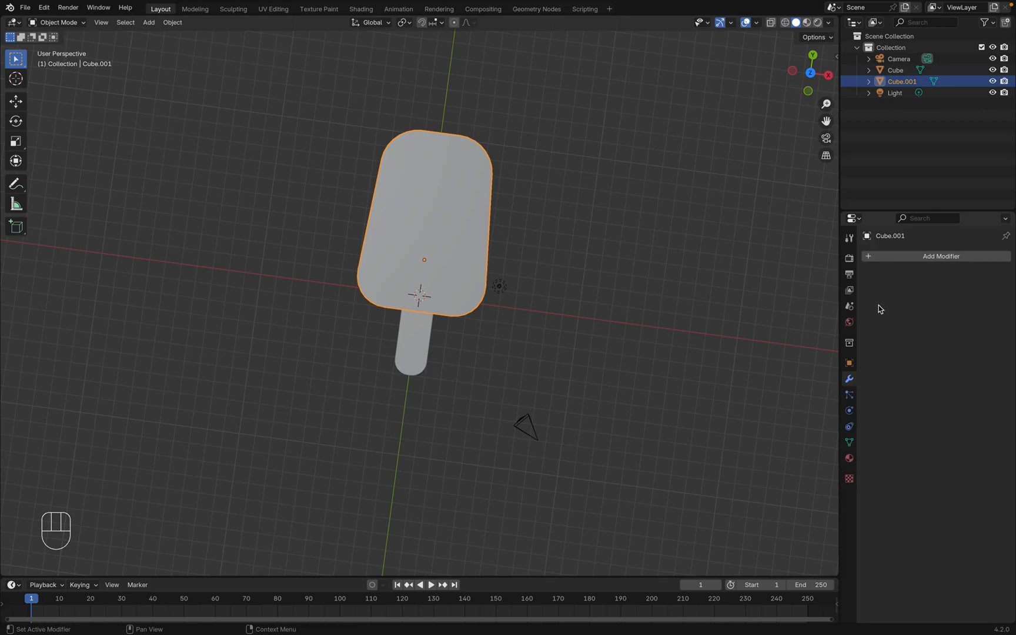
pyautogui.scroll(-4, 567, 222)
pyautogui.hscroll(3, 567, 223)
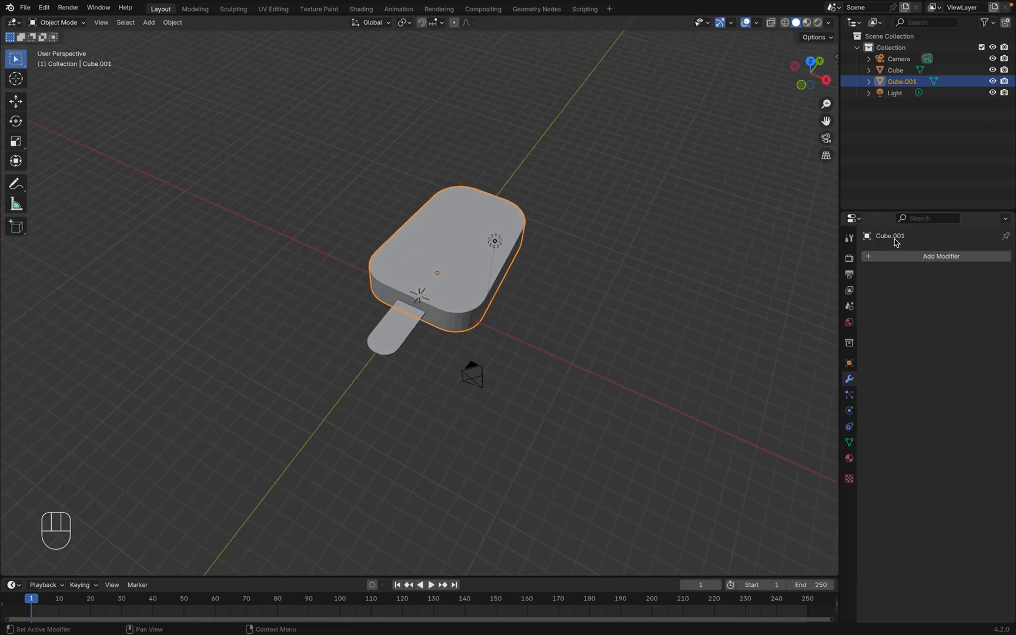
pyautogui.click(909, 259)
pyautogui.moveTo(883, 300)
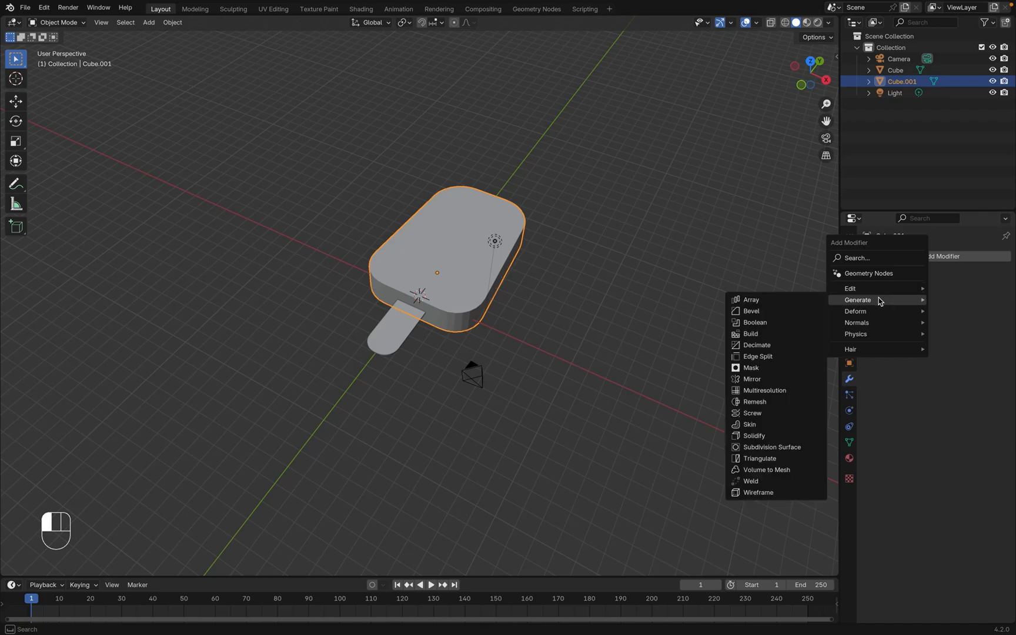
pyautogui.click(766, 312)
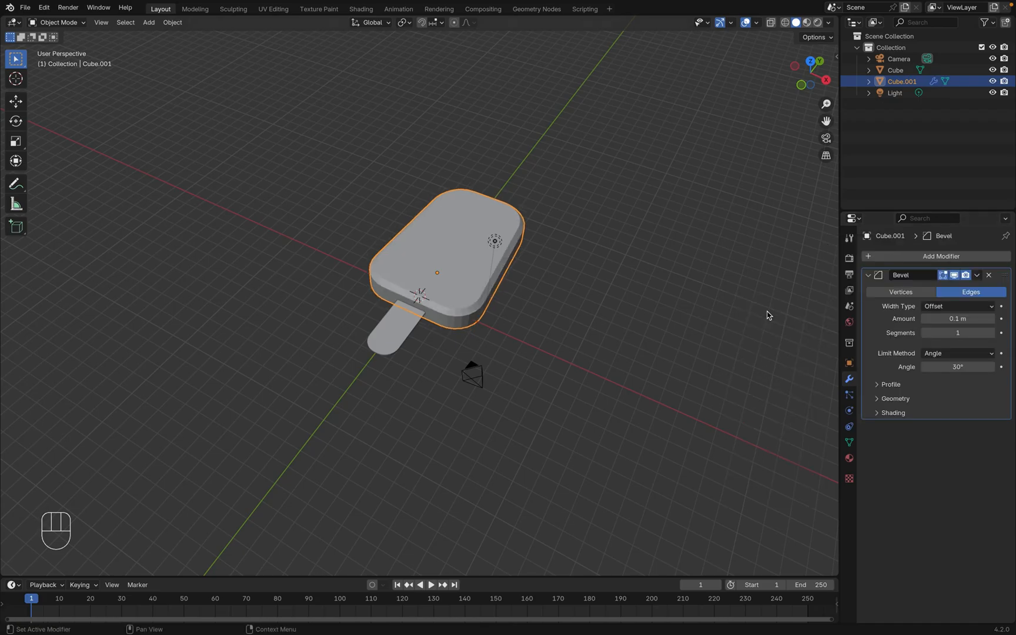
pyautogui.click(991, 333)
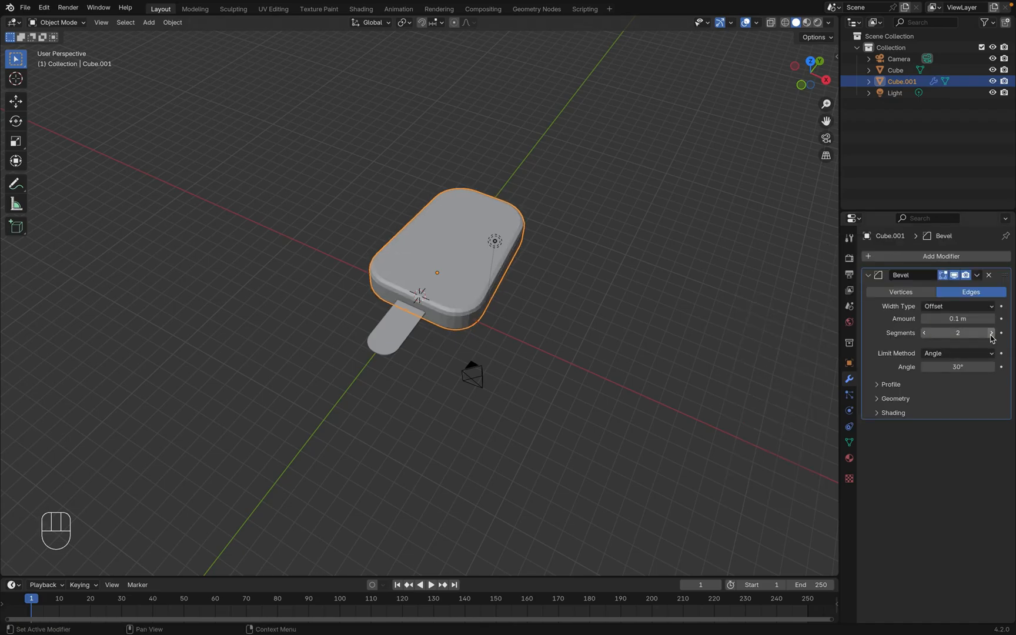
pyautogui.click(992, 333)
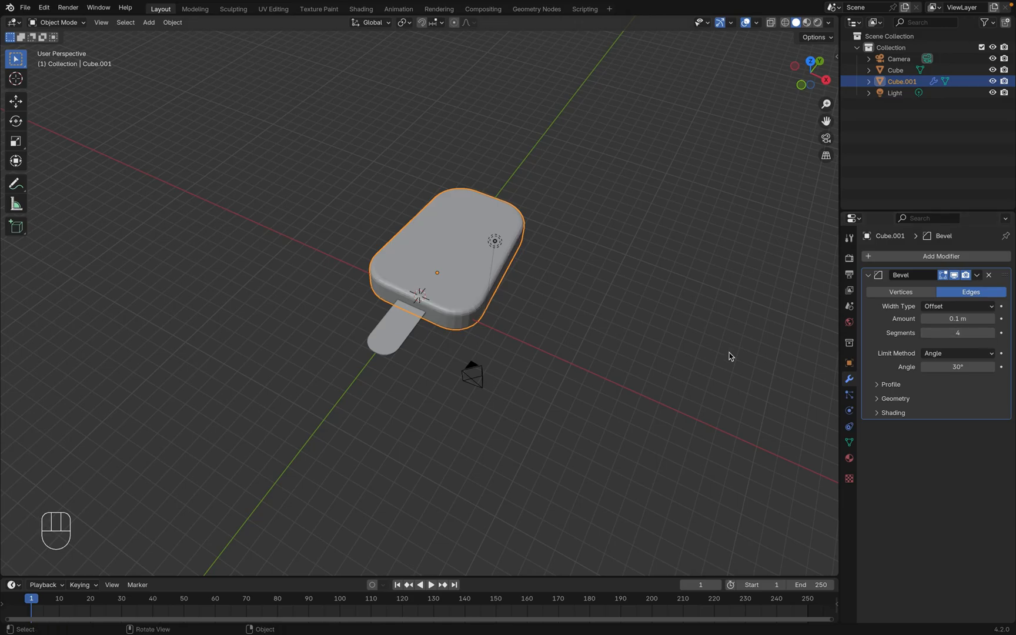
# Deselect the block and examine the bevelled popsicle shape from several sides and from the top view
pyautogui.hscroll(-10, 729, 356)
pyautogui.scroll(-15, 729, 356)
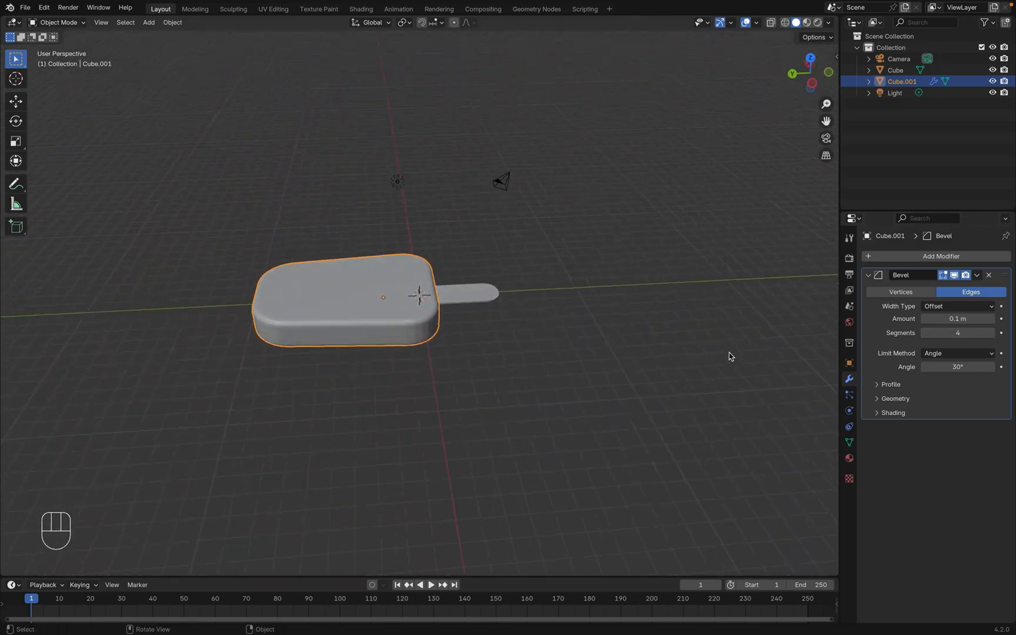
pyautogui.hscroll(-15, 730, 357)
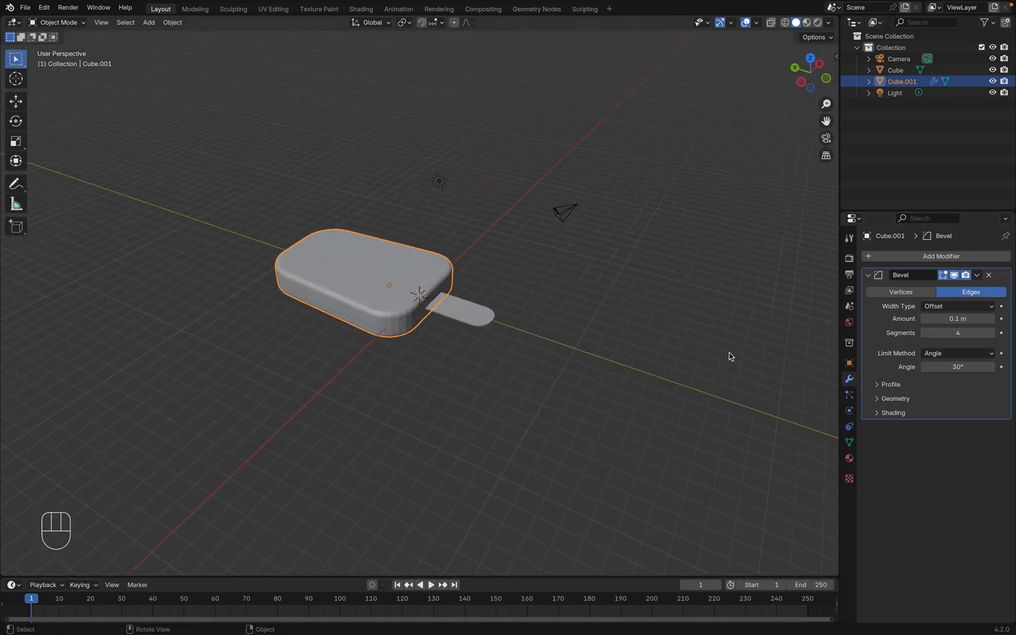
pyautogui.scroll(5, 729, 356)
pyautogui.click(688, 316)
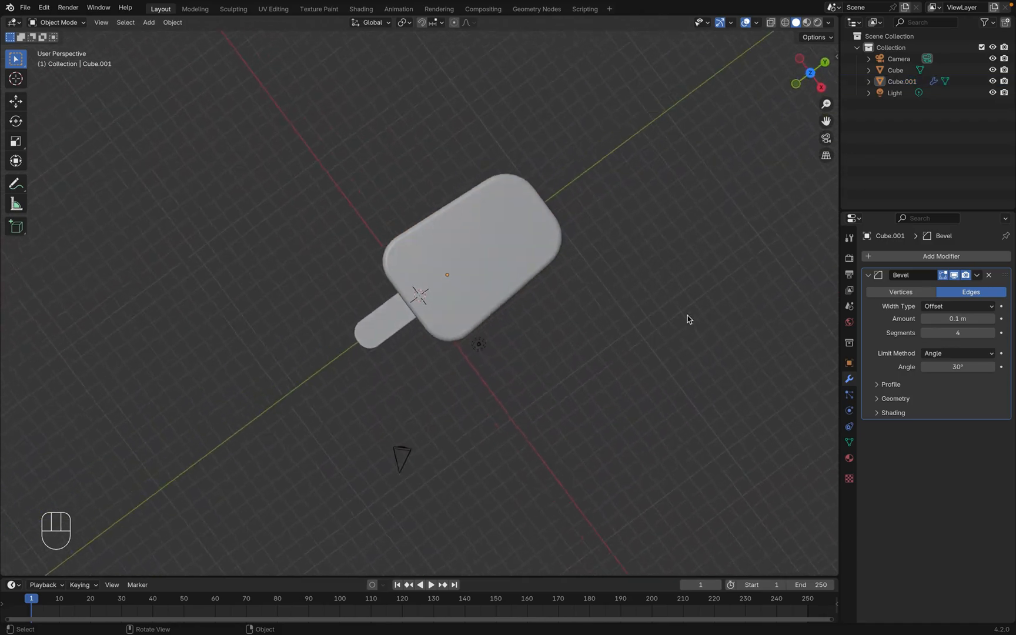
pyautogui.hscroll(-5, 688, 315)
pyautogui.press('Tab')
pyautogui.press('KP_7')
pyautogui.press('Tab')
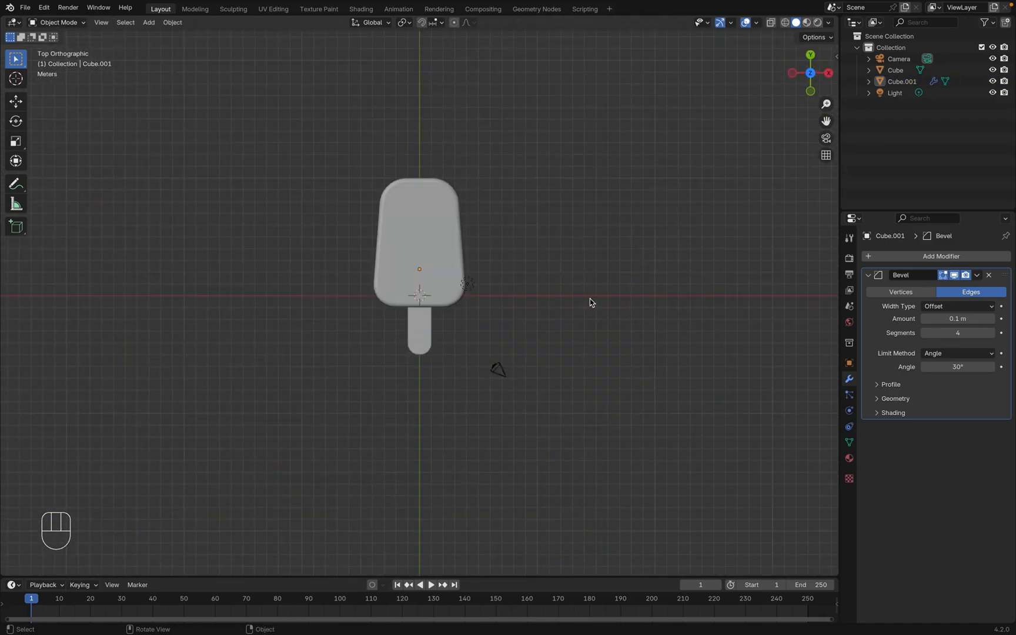
# Apply Shade Smooth to the popsicle block
pyautogui.click(452, 257)
pyautogui.rightClick(454, 257)
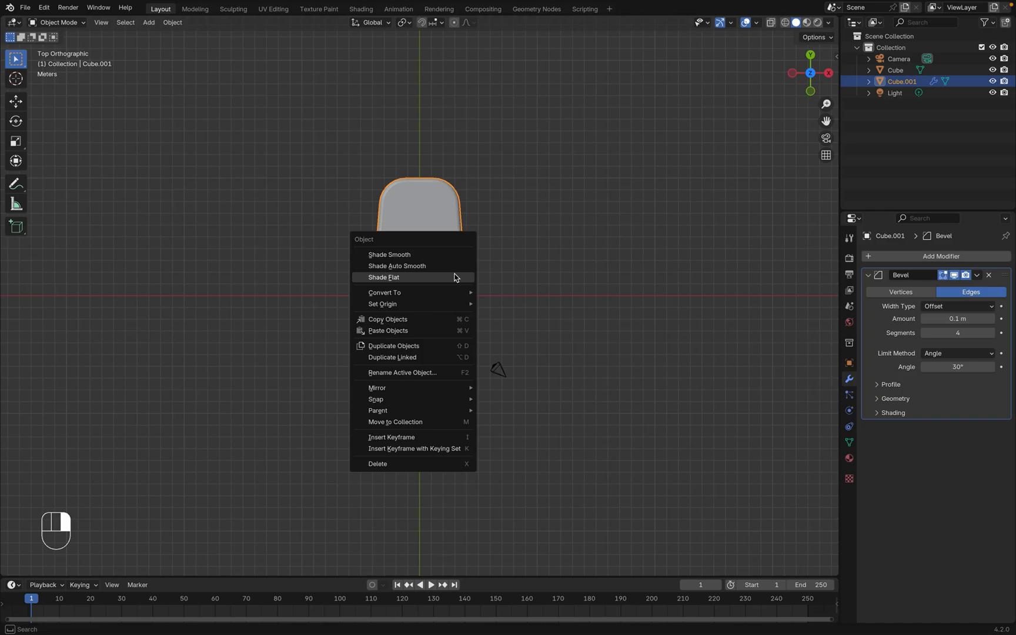
pyautogui.click(460, 256)
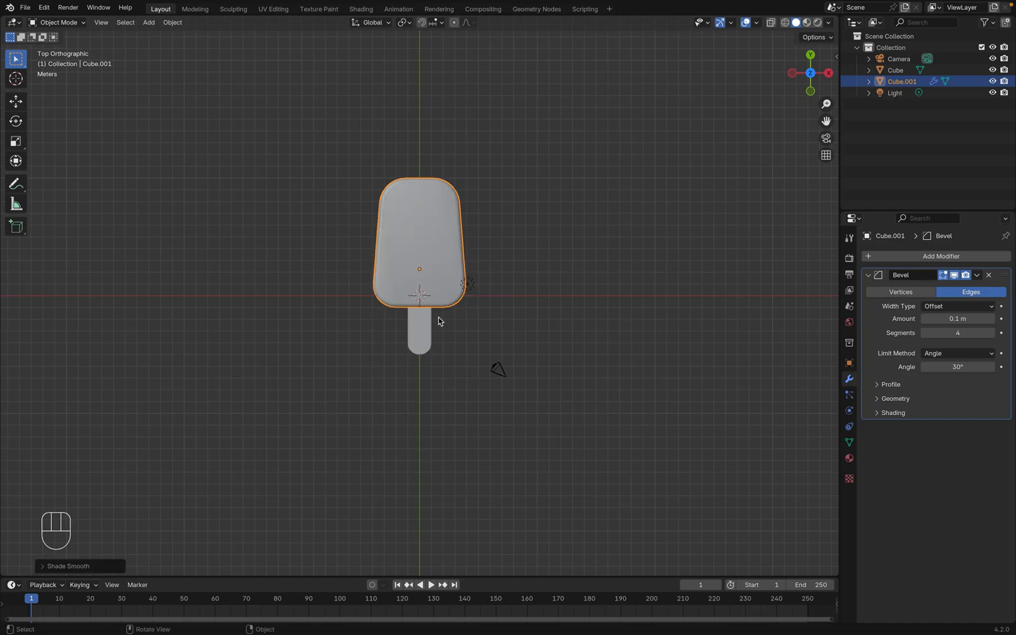
# Apply Shade Smooth to the popsicle stick
pyautogui.click(422, 328)
pyautogui.rightClick(422, 329)
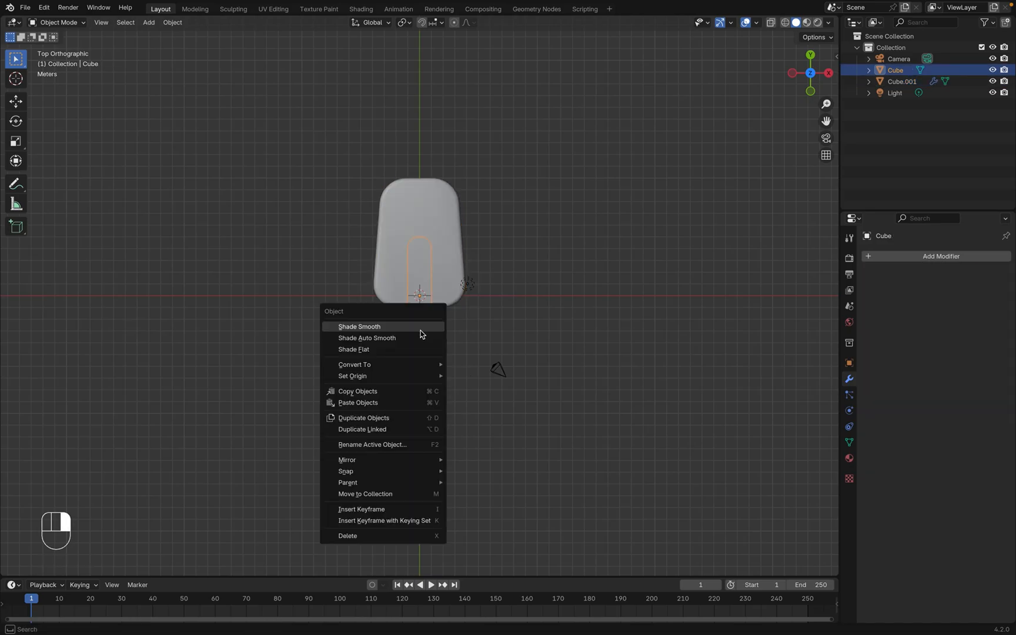
pyautogui.click(421, 331)
pyautogui.click(489, 327)
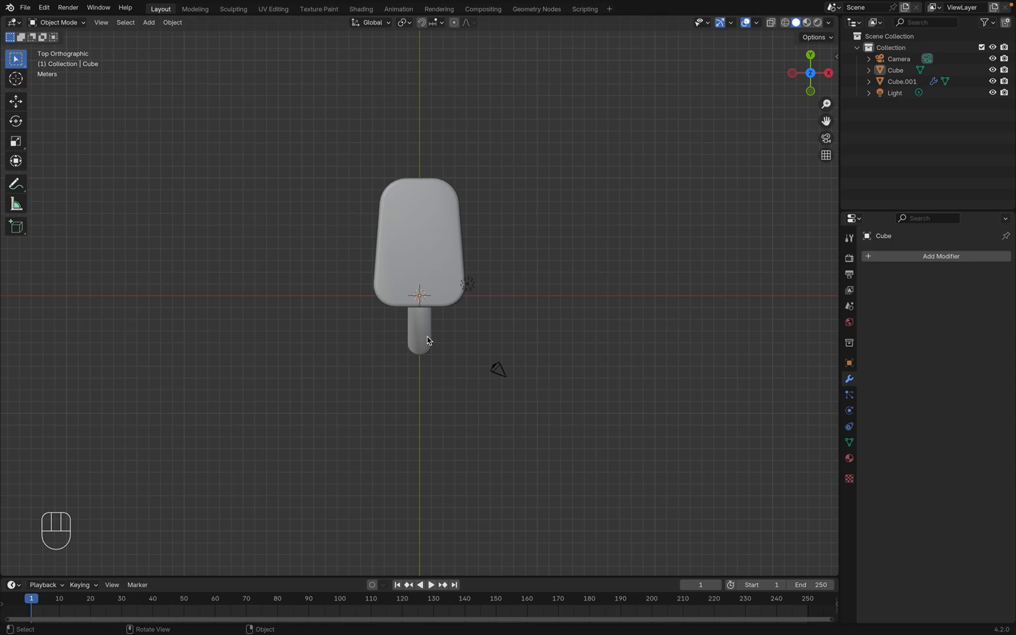
pyautogui.click(429, 335)
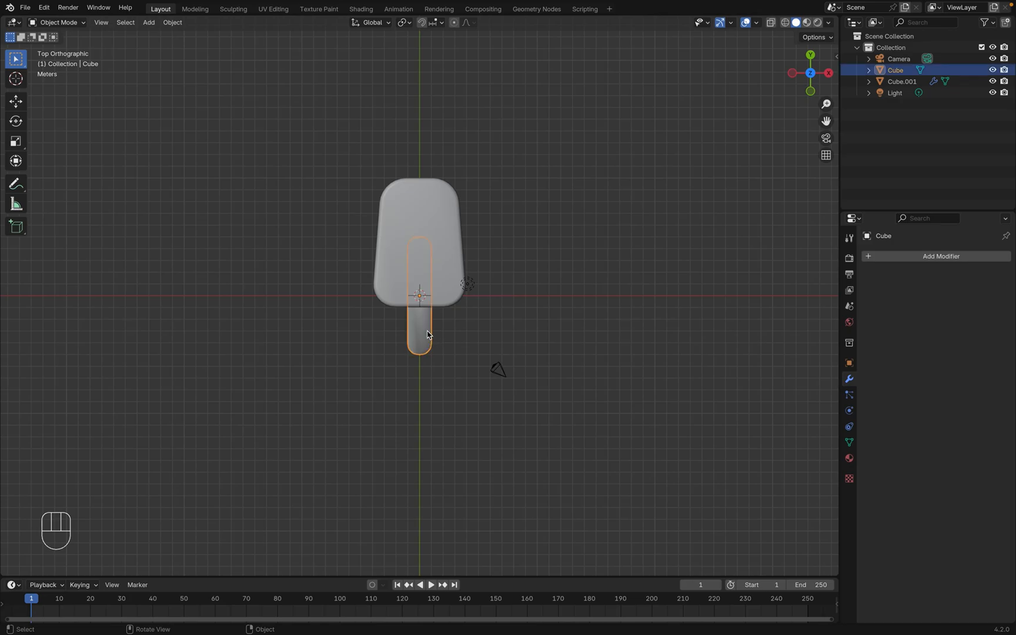
# Rename the ice block object "pospsicle" and the stick object "stick"
pyautogui.click(456, 249)
pyautogui.doubleClick(896, 82)
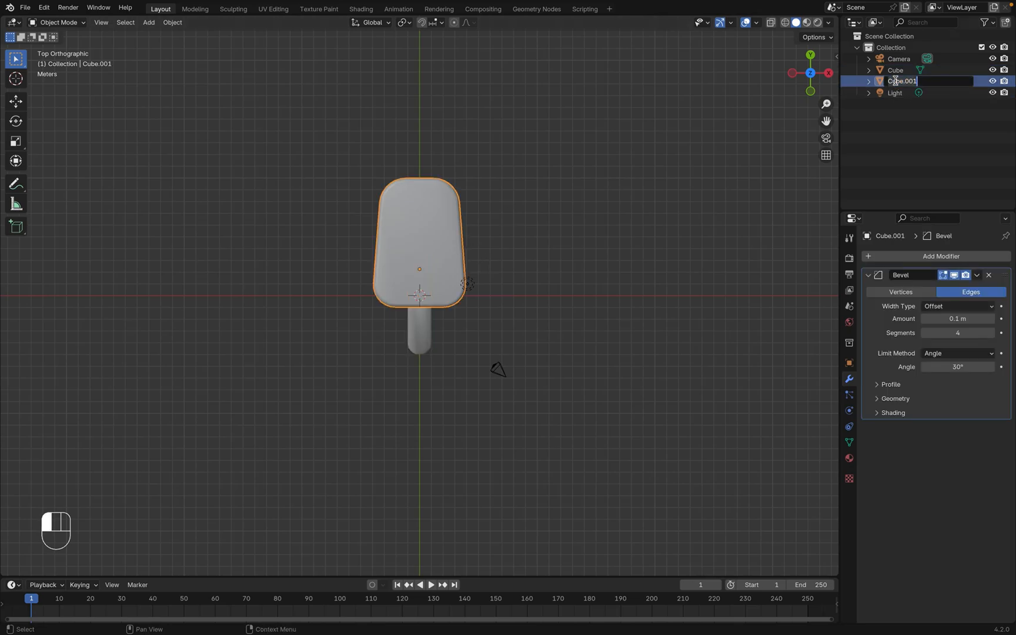
pyautogui.write('pospsicle')
pyautogui.press('Return')
pyautogui.doubleClick(896, 69)
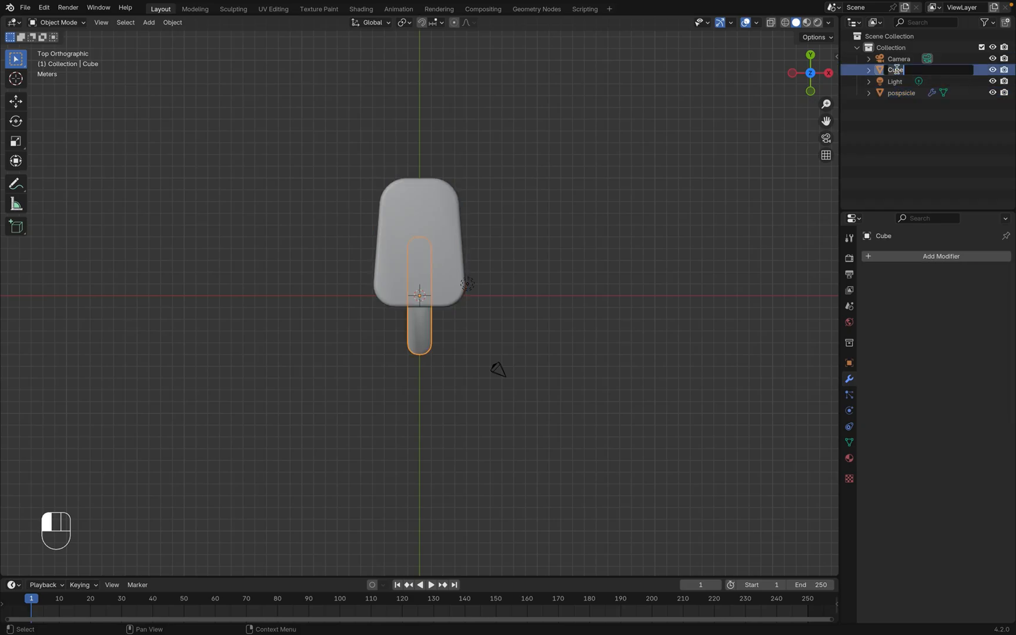
pyautogui.write('stick')
pyautogui.press('Return')
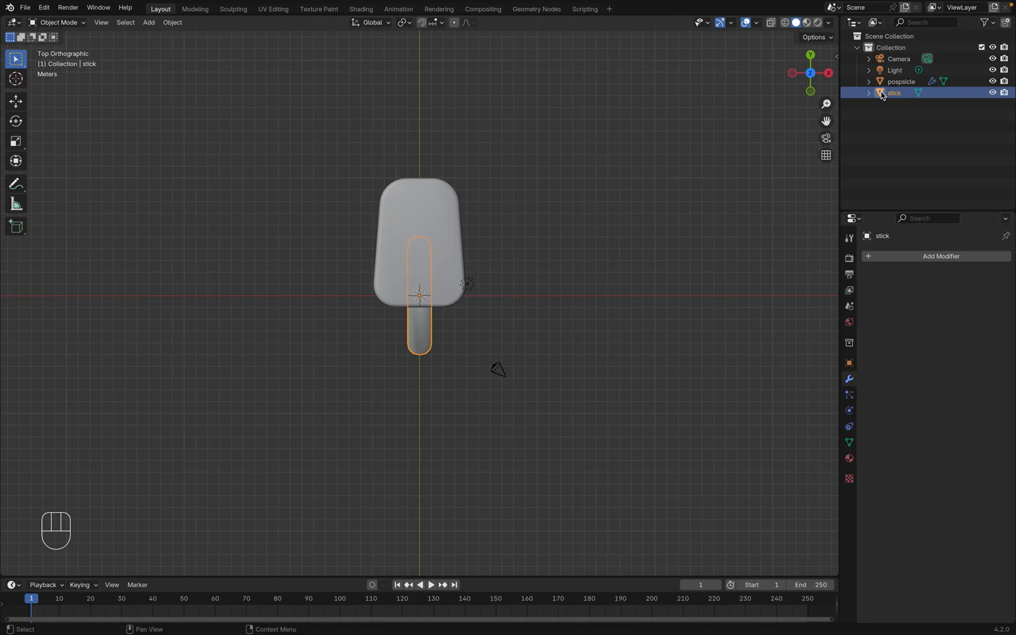
# Parent the stick to the ice block and test the link by moving the block, cancelling the move
pyautogui.moveTo(882, 95); pyautogui.dragTo(880, 86)
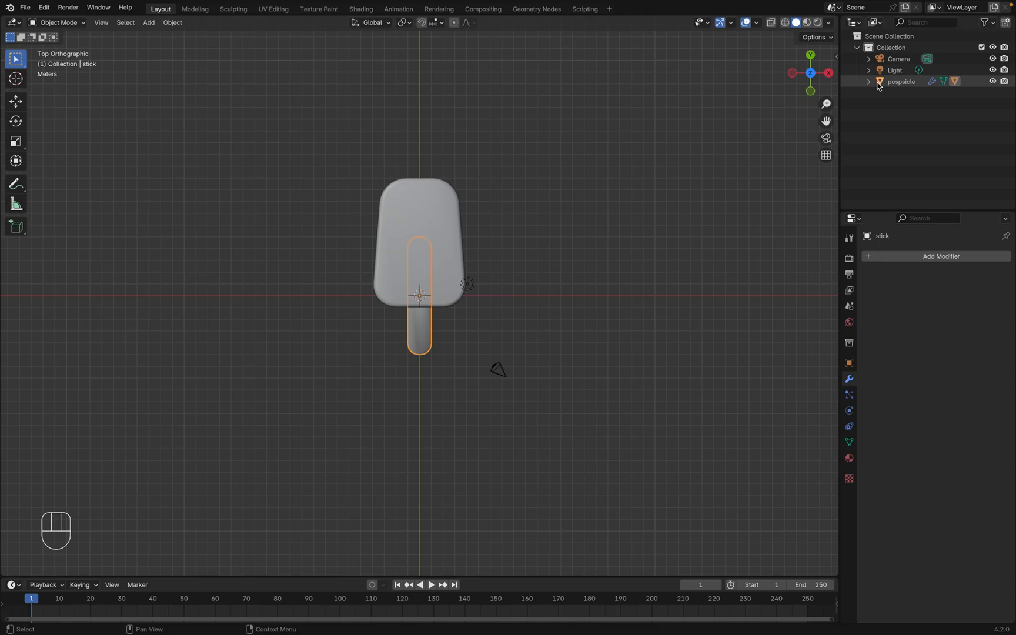
pyautogui.click(881, 82)
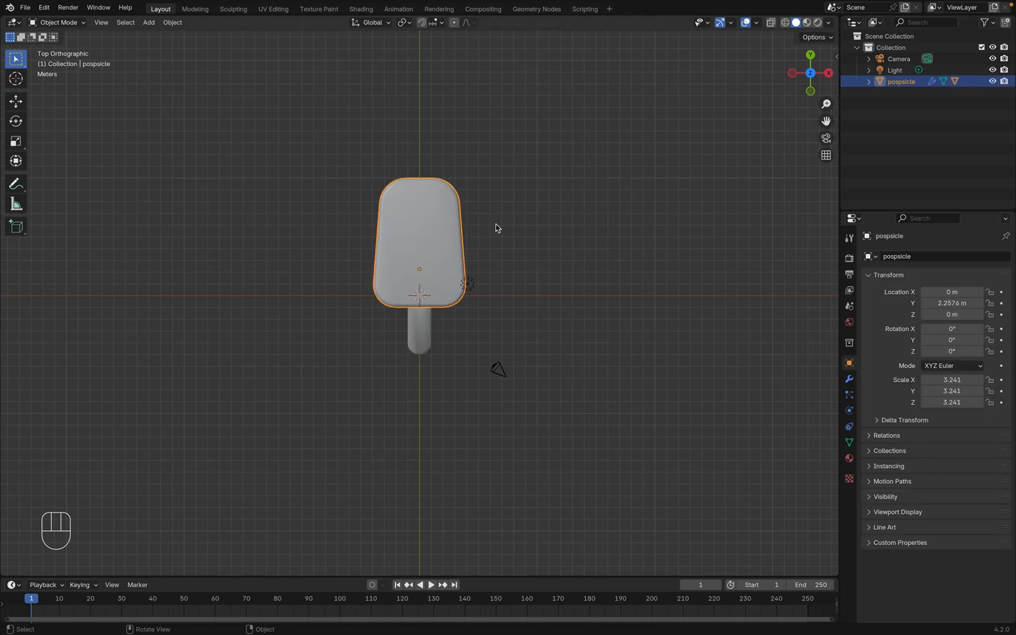
pyautogui.press('g')
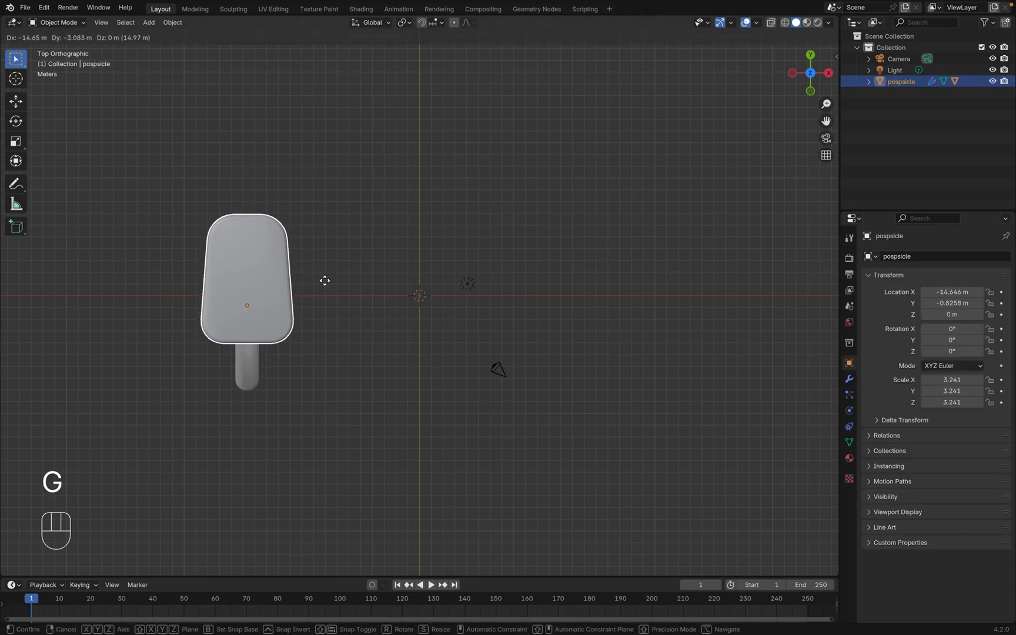
pyautogui.rightClick(485, 196)
pyautogui.click(525, 256)
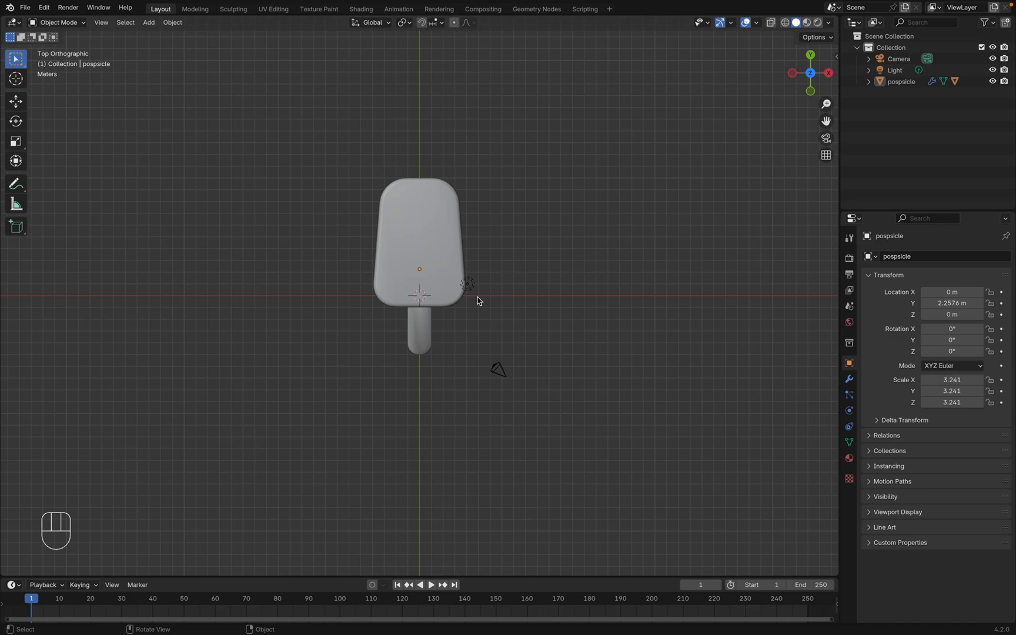
# Rename the stick's existing material "Stick"
pyautogui.click(850, 458)
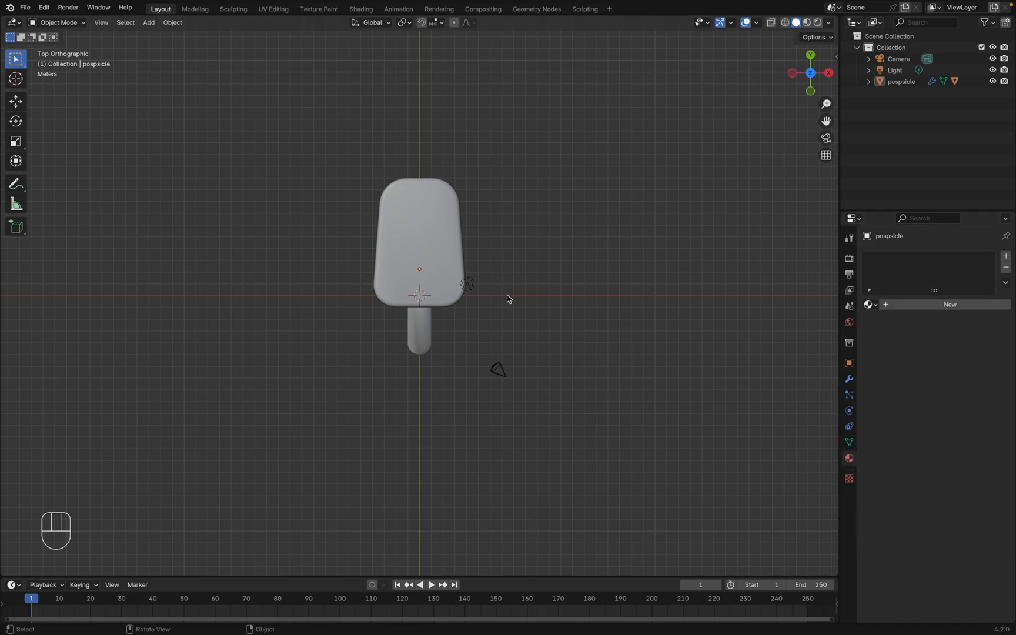
pyautogui.click(427, 330)
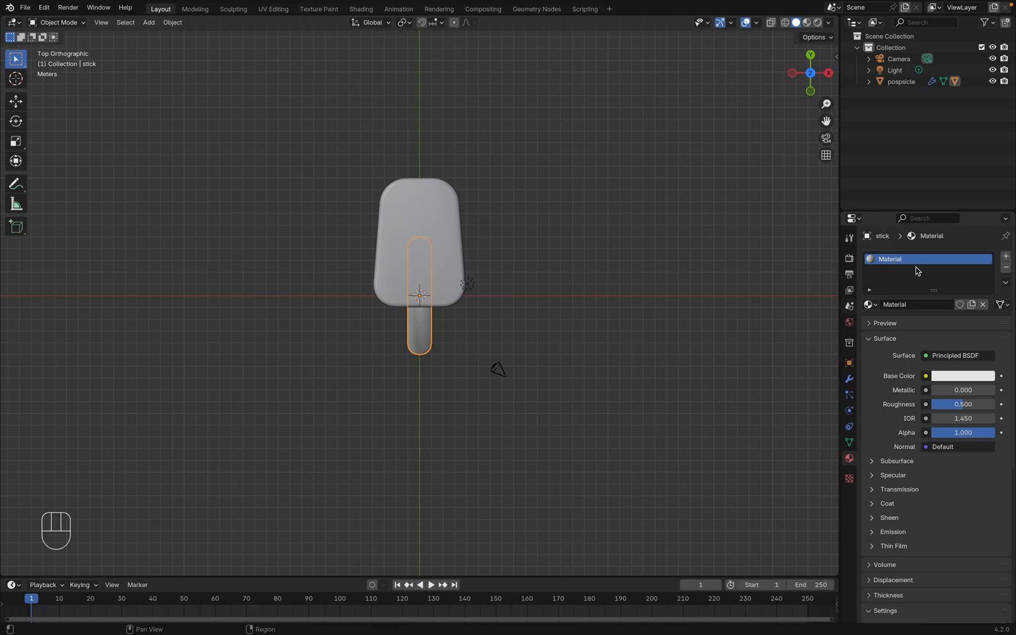
pyautogui.doubleClick(889, 260)
pyautogui.write('S')
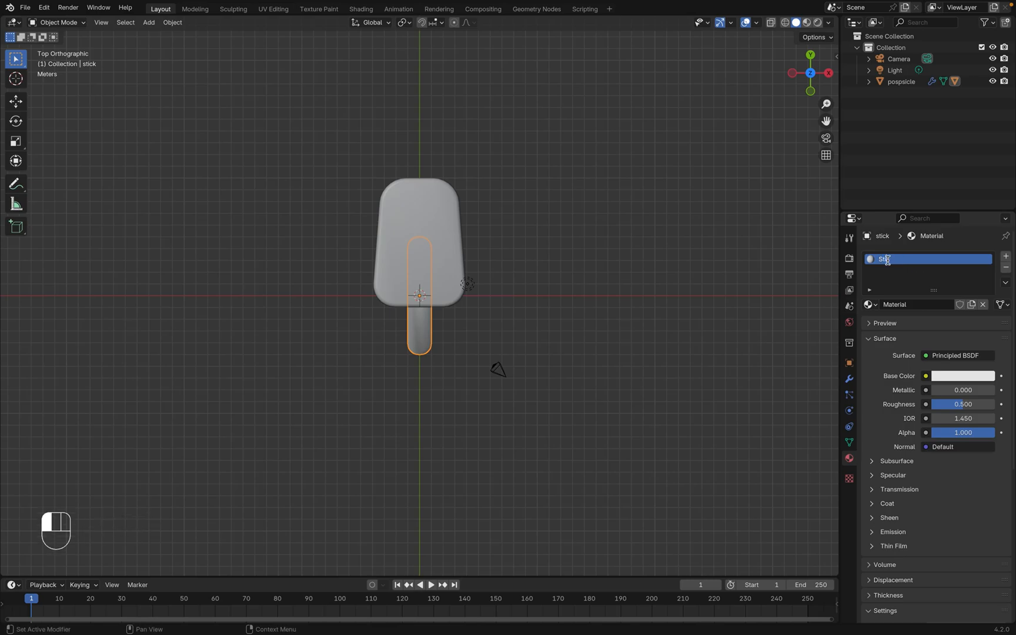
pyautogui.write('tick')
pyautogui.press('Return')
# Display the scene in Material Preview shading and set the stick material's base color to a light orange-brown
pyautogui.press('z')
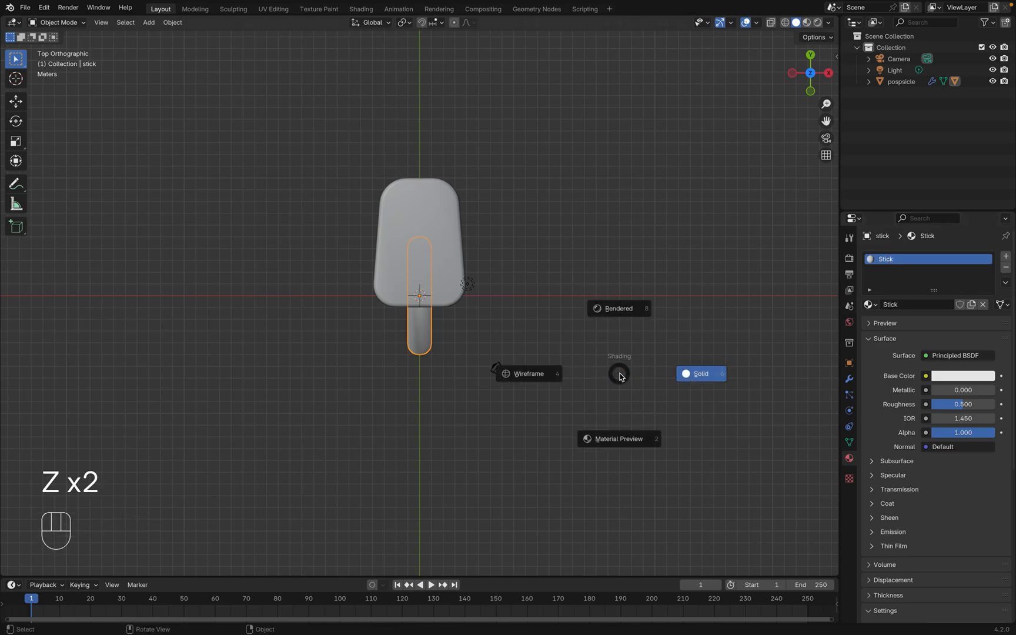
pyautogui.click(613, 446)
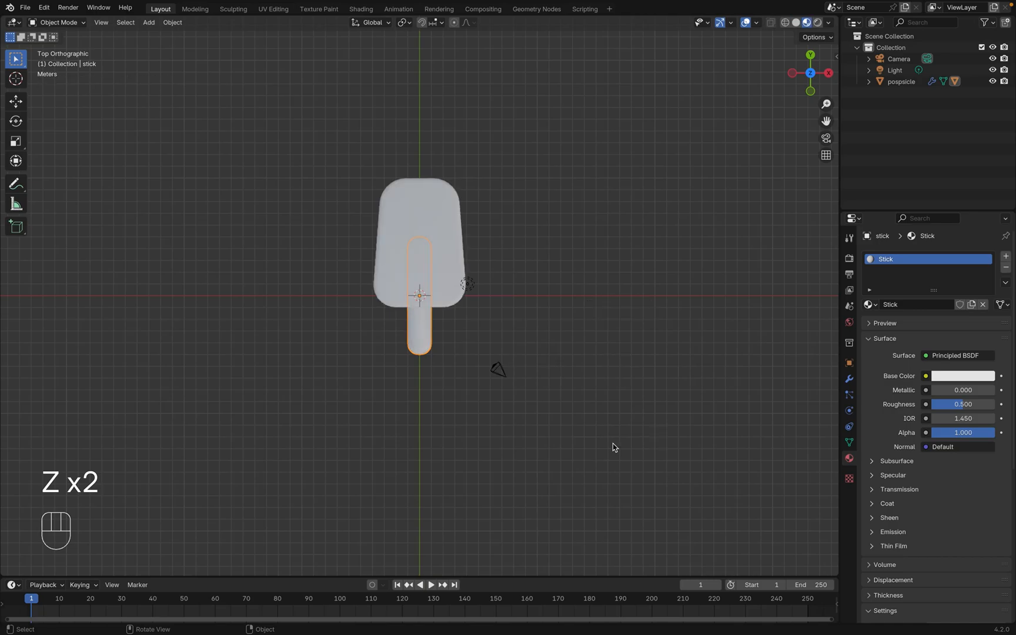
pyautogui.click(944, 377)
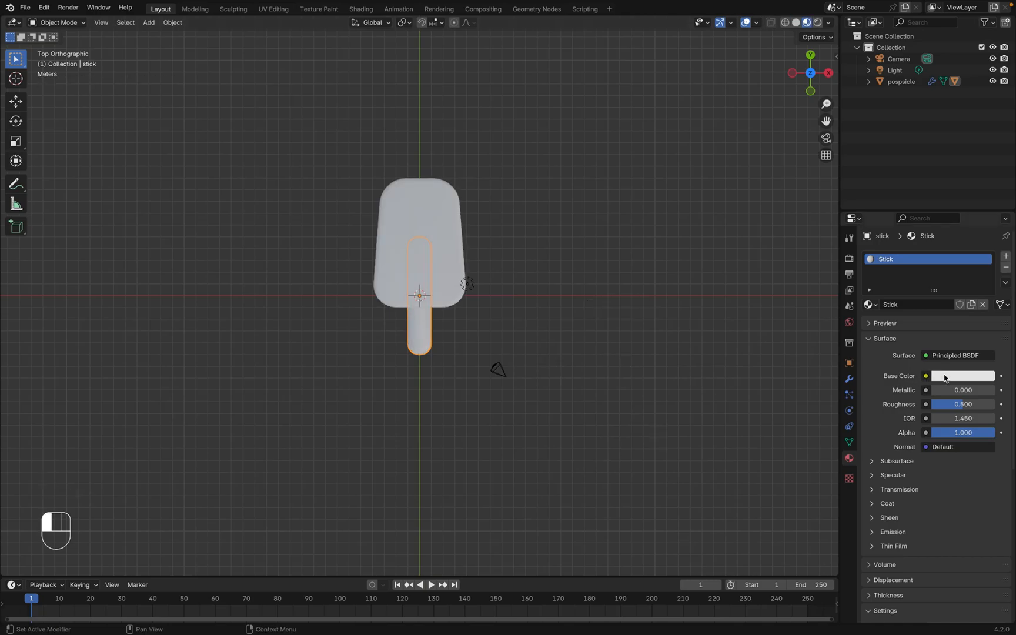
pyautogui.click(920, 261)
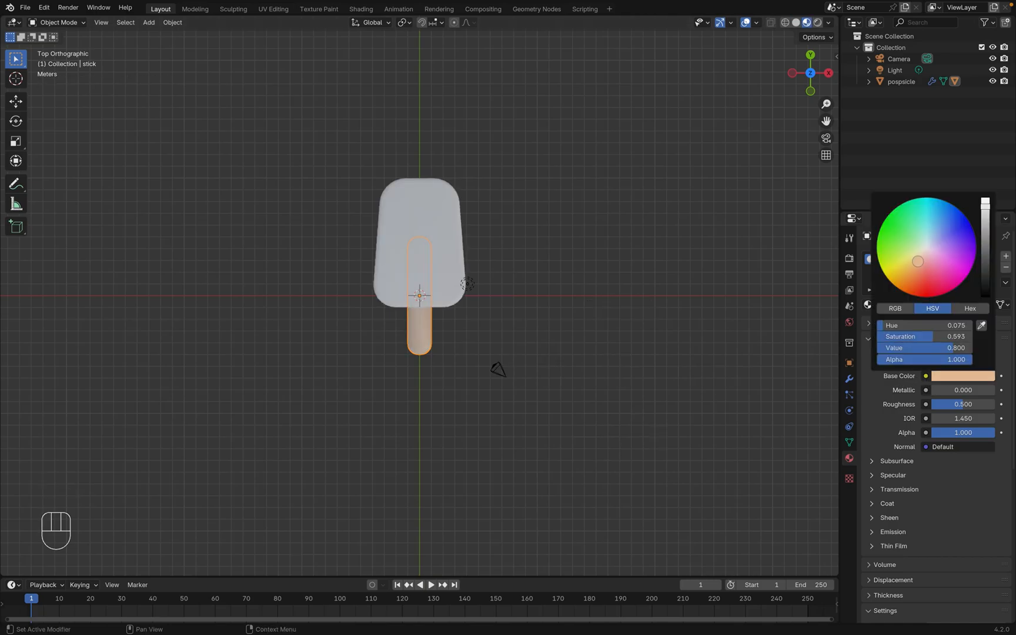
pyautogui.moveTo(918, 262); pyautogui.dragTo(913, 267)
pyautogui.click(592, 249)
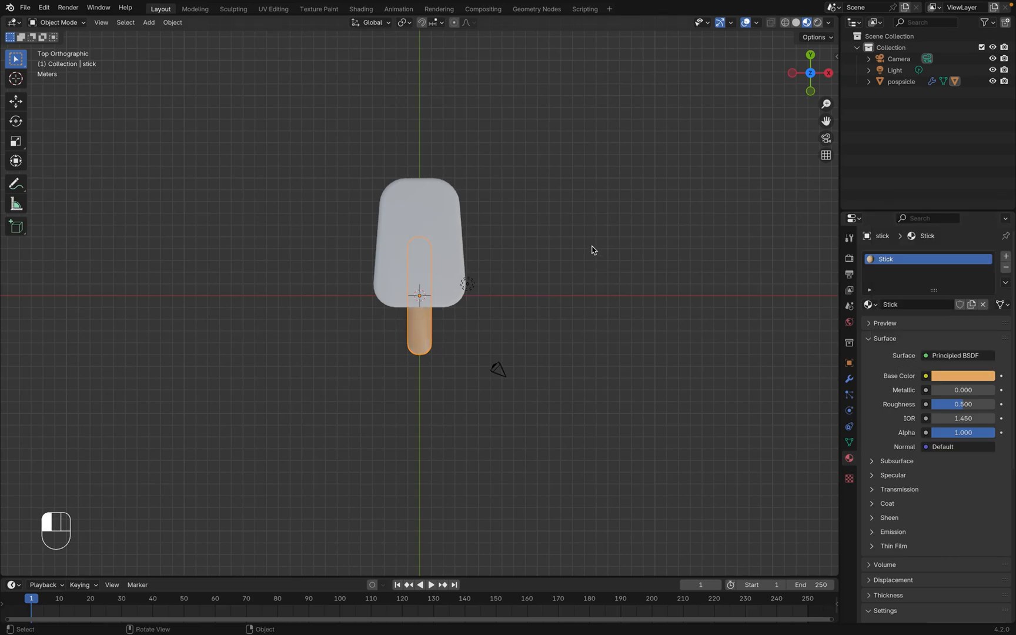
# Create a new material for the ice block and set its base color to light blue
pyautogui.click(417, 222)
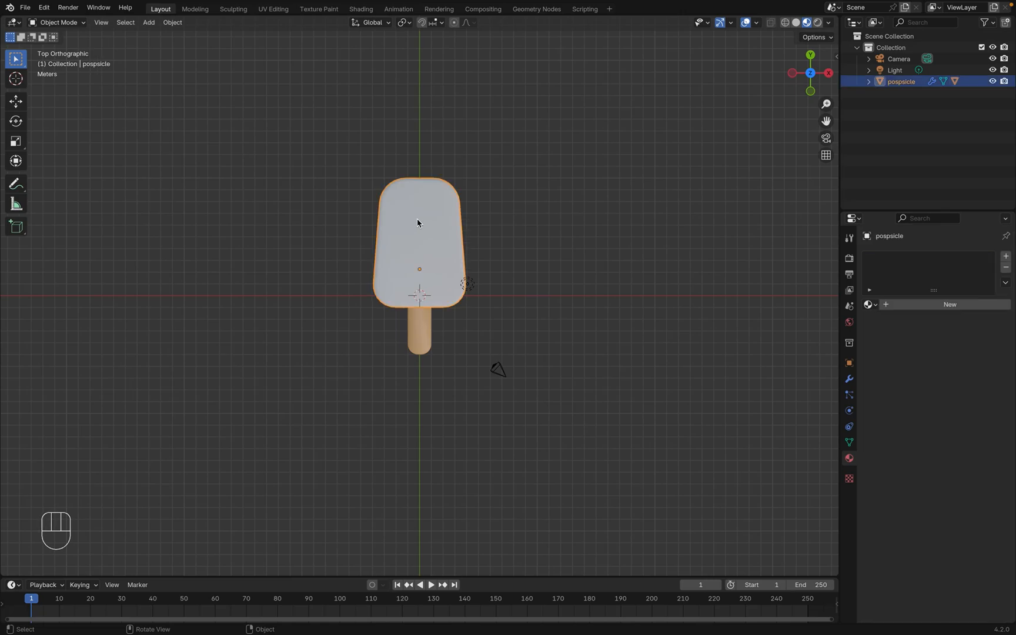
pyautogui.click(904, 307)
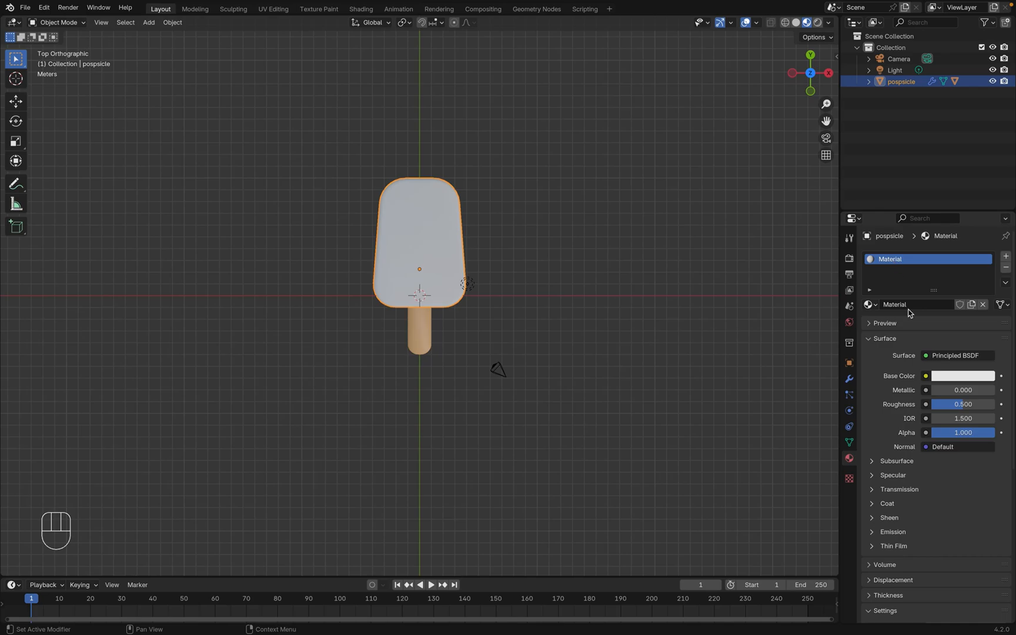
pyautogui.click(942, 381)
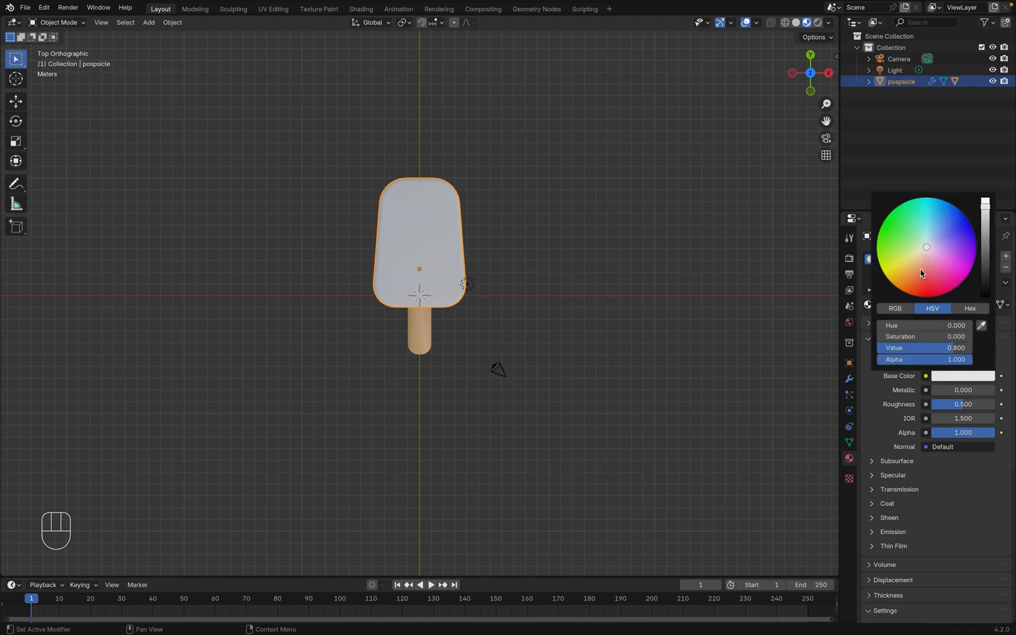
pyautogui.moveTo(927, 252); pyautogui.dragTo(934, 232)
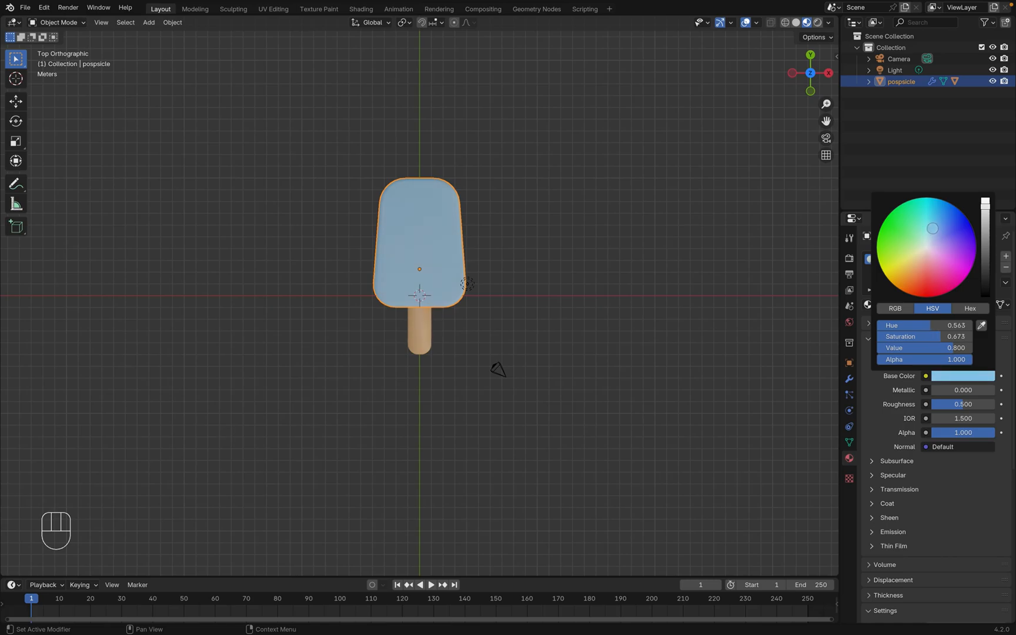
pyautogui.click(539, 357)
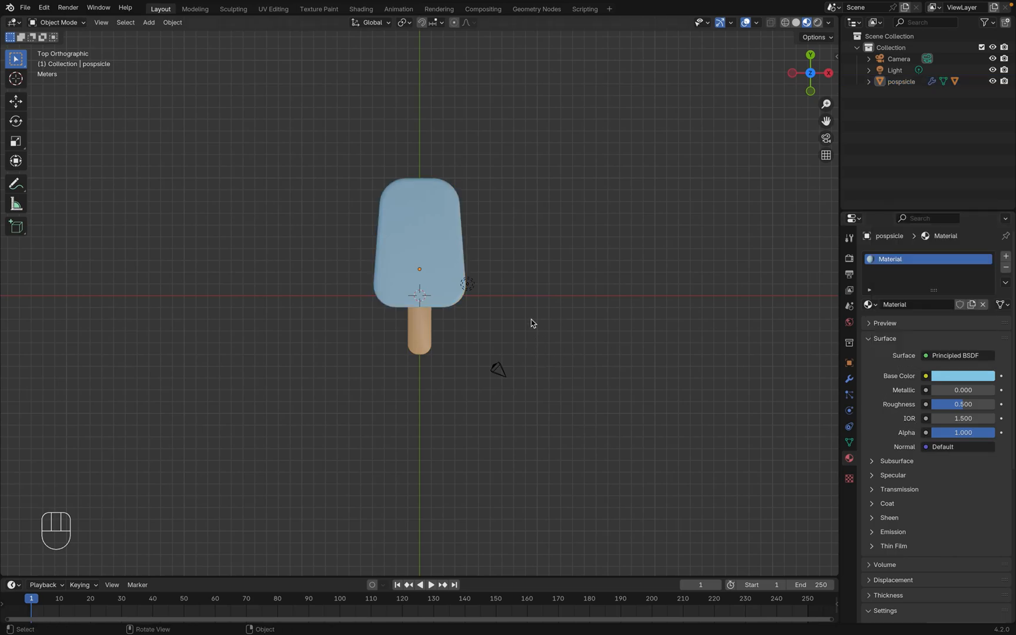
# Rotate the popsicle 90° about the global X axis so it stands upright in the front view
pyautogui.click(441, 232)
pyautogui.press('`')
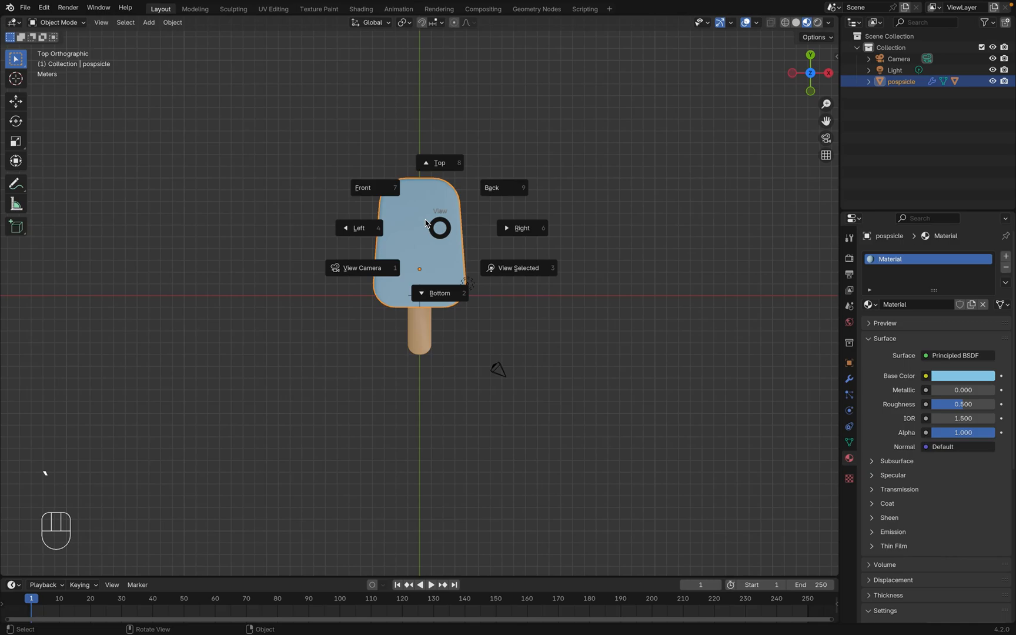
pyautogui.click(363, 190)
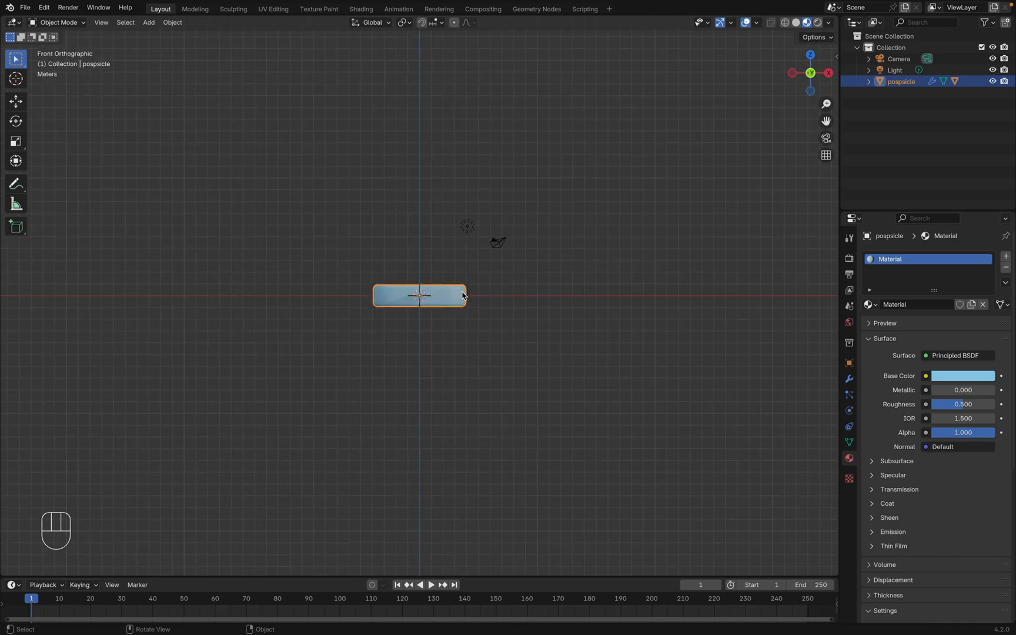
pyautogui.press('r')
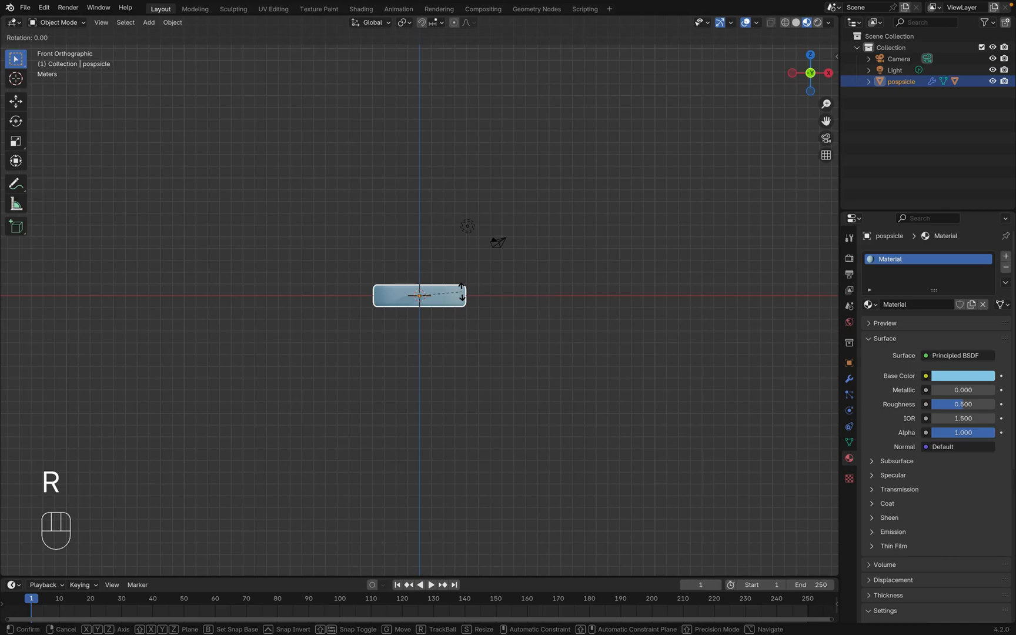
pyautogui.press('x')
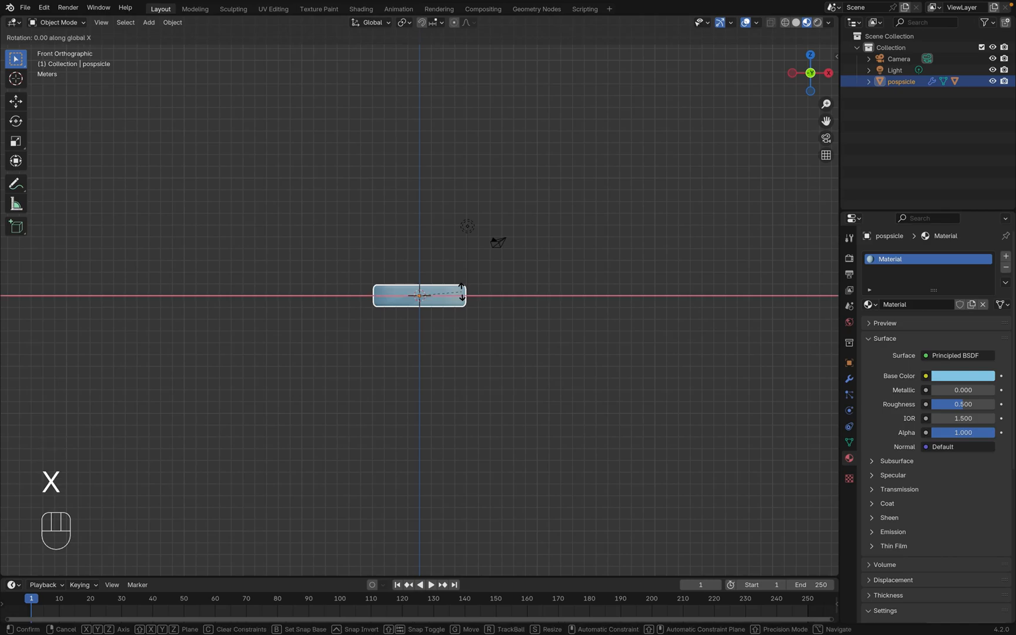
pyautogui.press('9')
pyautogui.press('0')
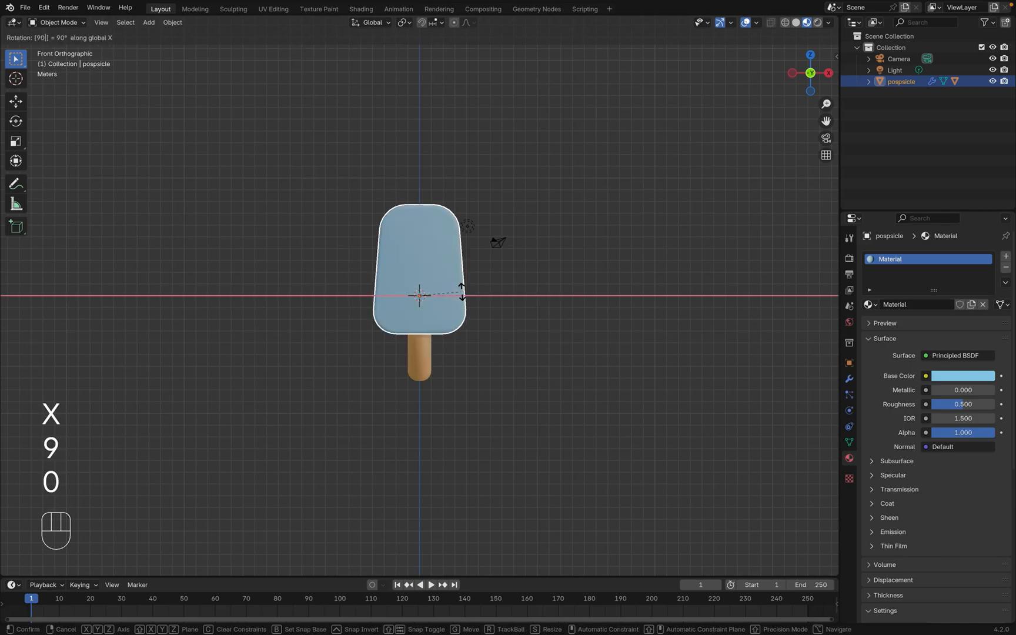
pyautogui.press('Return')
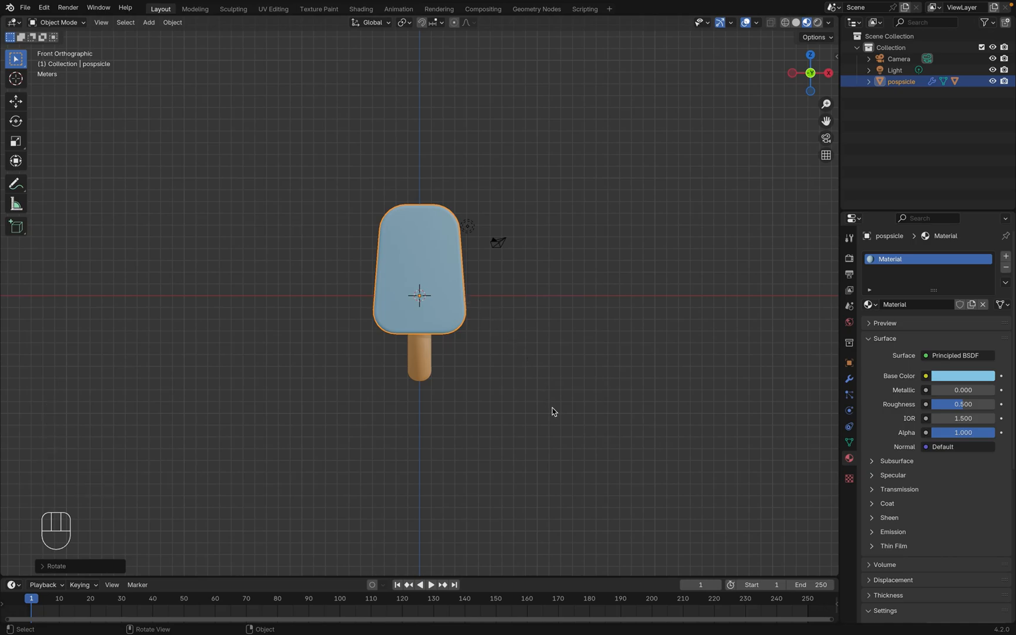
# Display the scene in Rendered shading and set the point light's radius to 5.12 m
pyautogui.press('z')
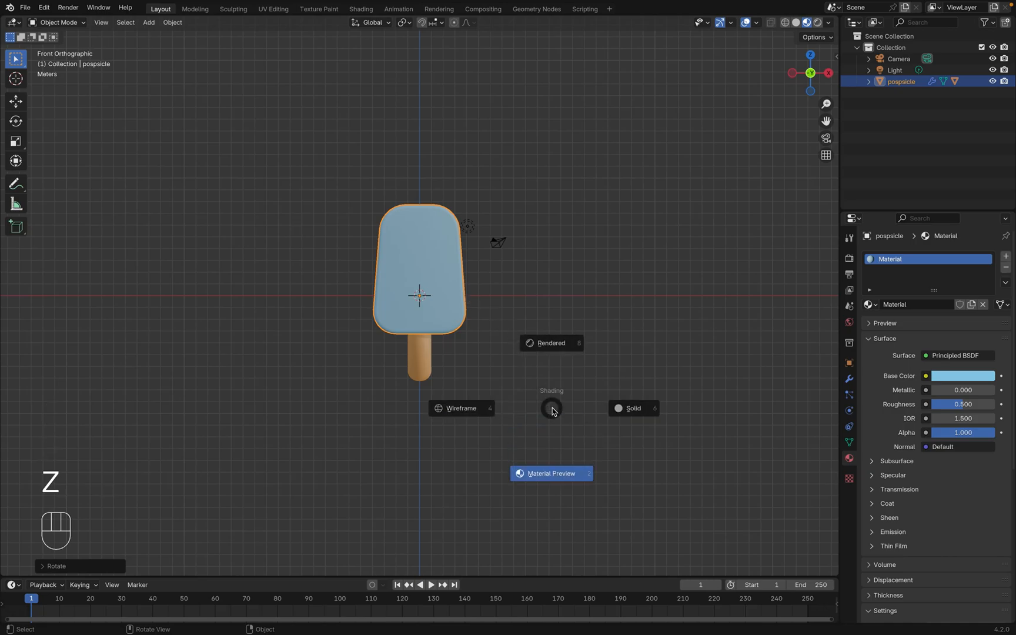
pyautogui.click(553, 344)
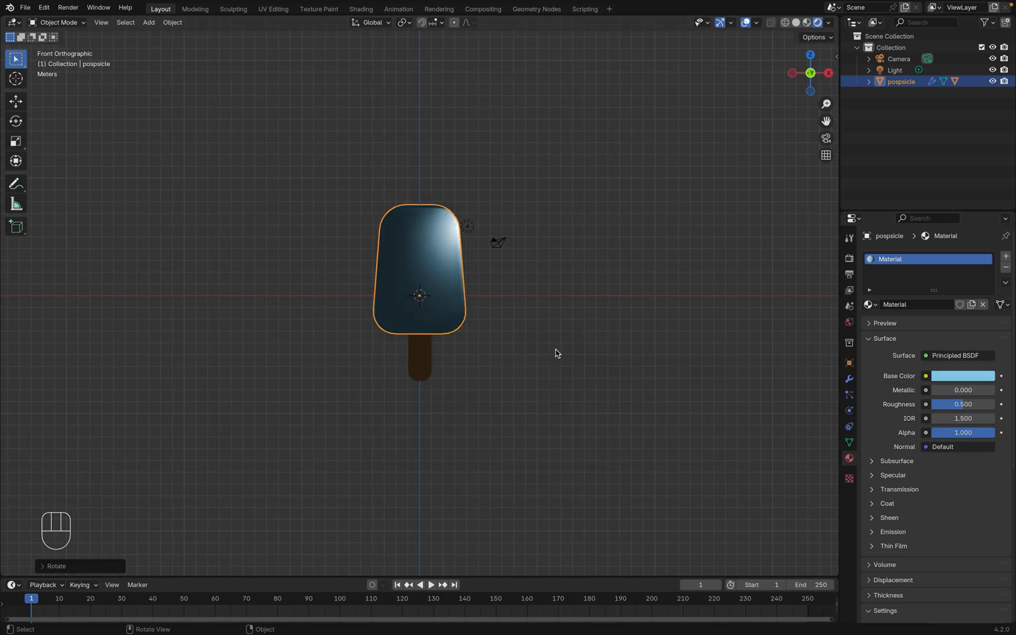
pyautogui.click(468, 226)
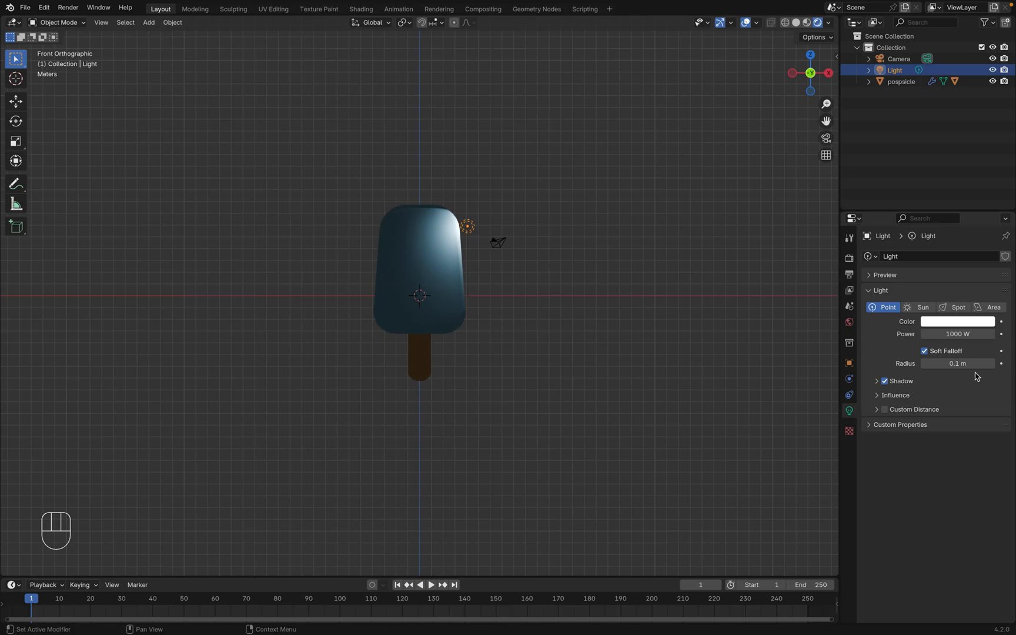
pyautogui.moveTo(948, 362); pyautogui.dragTo(993, 362)
# Move the point light farther from the popsicle in the positive X direction and show the scene from the top view
pyautogui.press('g')
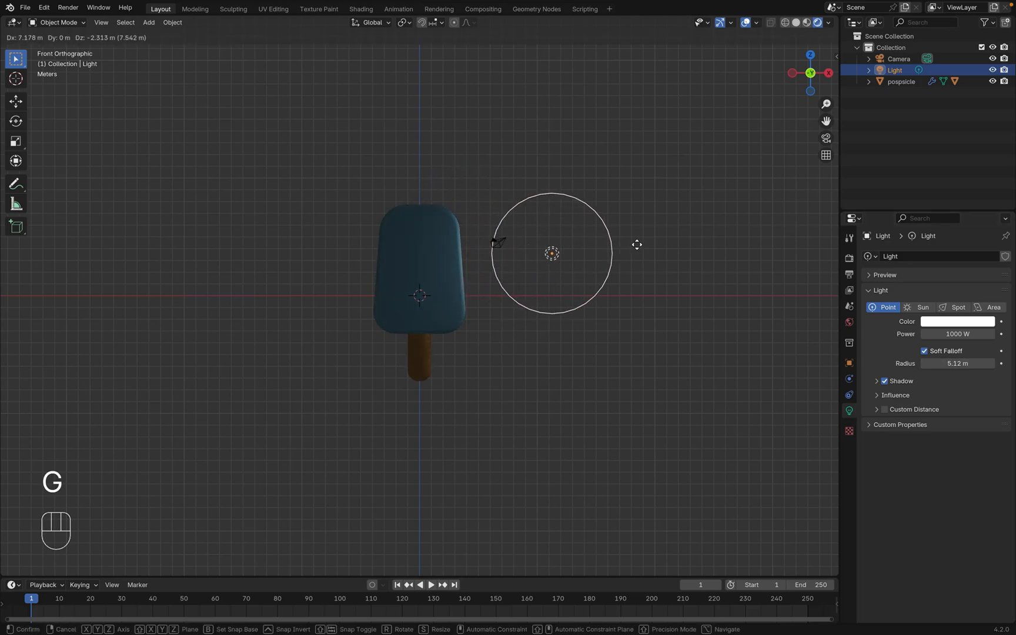
pyautogui.click(638, 222)
pyautogui.press('`')
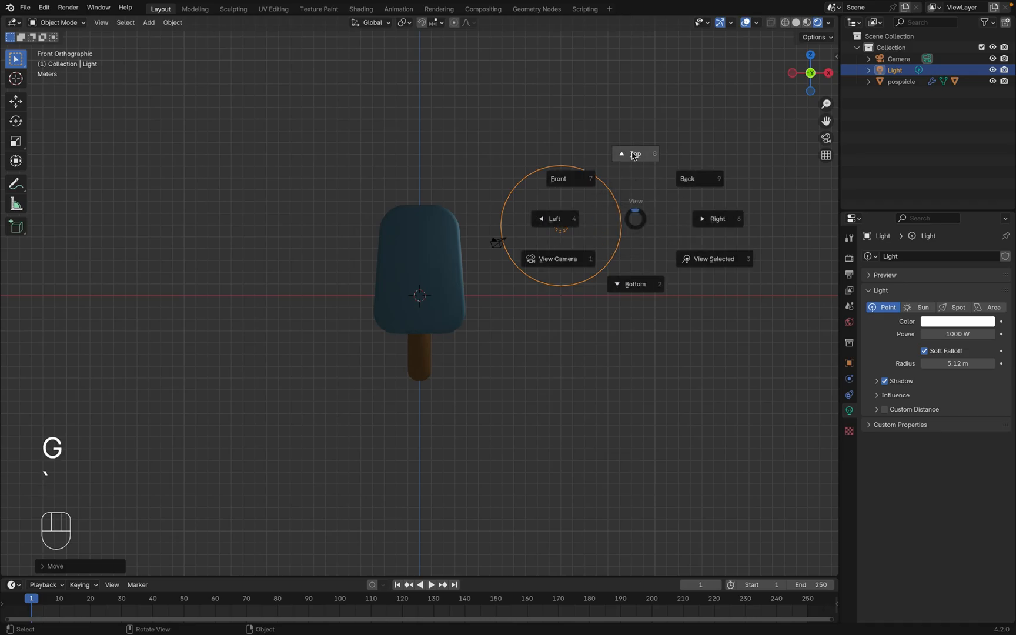
pyautogui.click(632, 153)
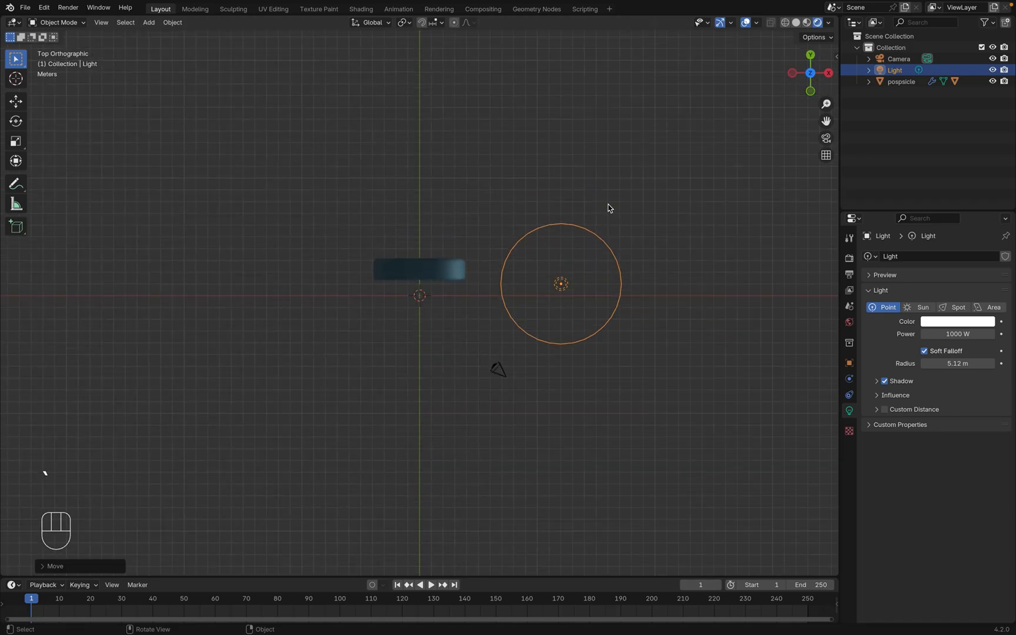
# Shift the point light slightly away from the popsicle, and place a duplicate along the X axis on the popsicle's opposite side
pyautogui.press('g')
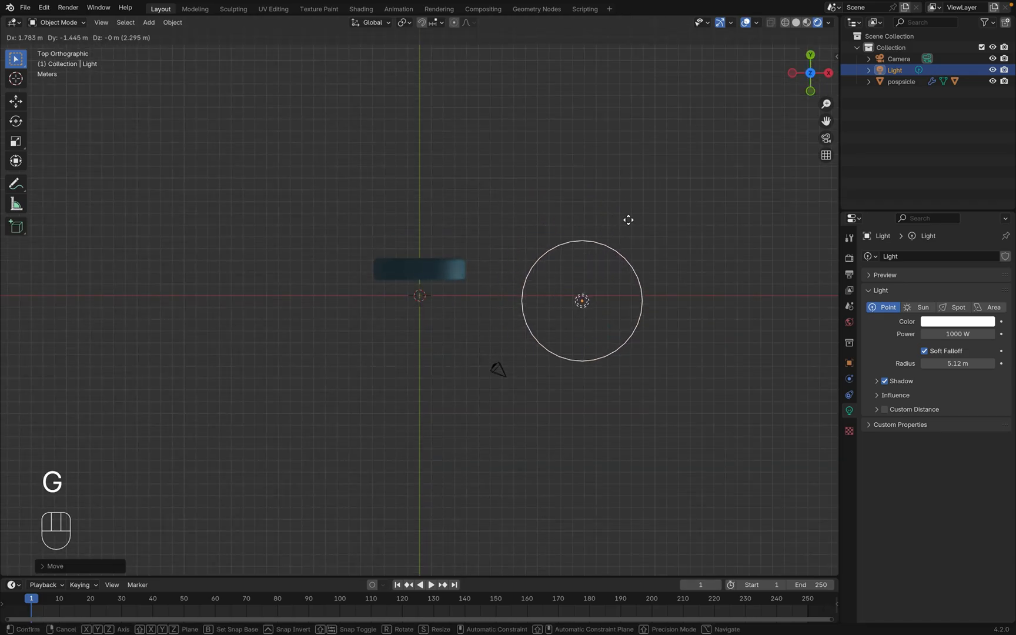
pyautogui.rightClick(627, 209)
pyautogui.hotkey('shift', 'd')
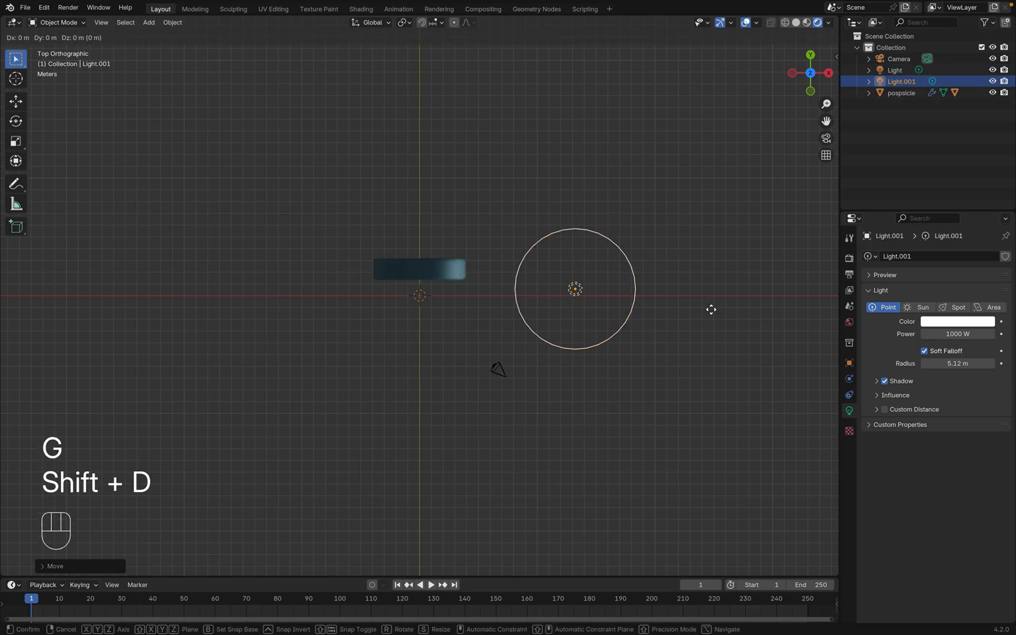
pyautogui.press('Return')
pyautogui.press('g')
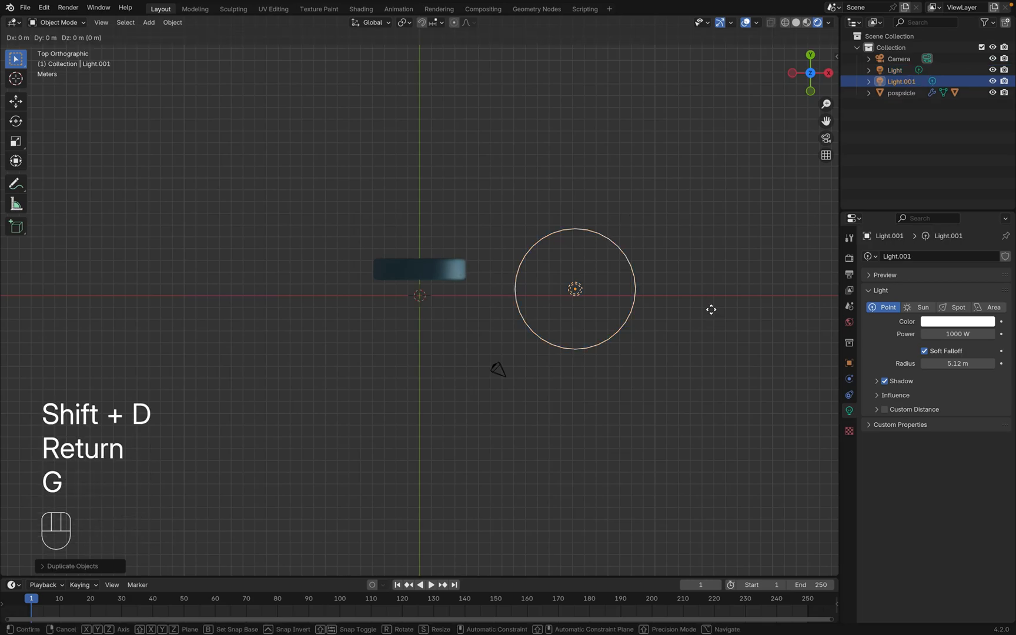
pyautogui.press('x')
pyautogui.click(433, 368)
# Move the duplicated light along the Y axis in the negative direction so it sits in front of the popsicle
pyautogui.press('g')
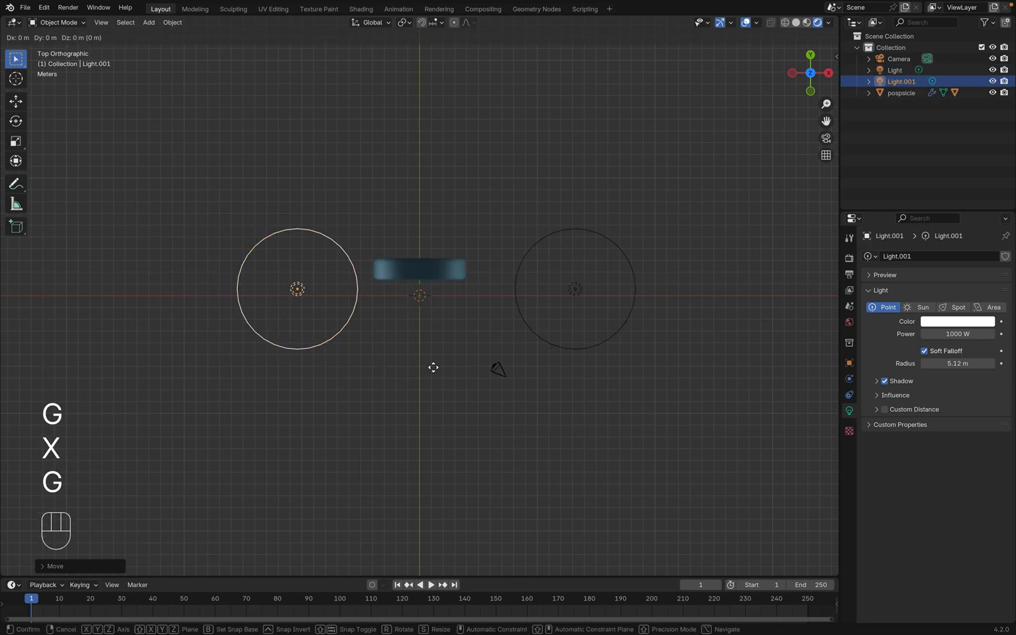
pyautogui.press('y')
pyautogui.click(432, 428)
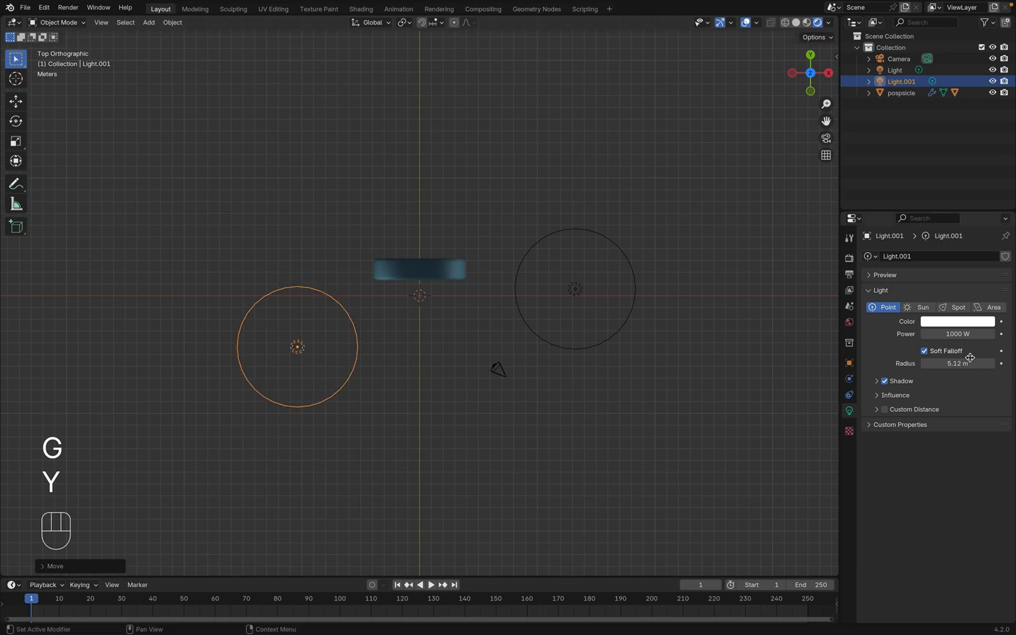
# Set the duplicated light's power to 2000 W
pyautogui.click(955, 333)
pyautogui.write('200')
pyautogui.press('Return')
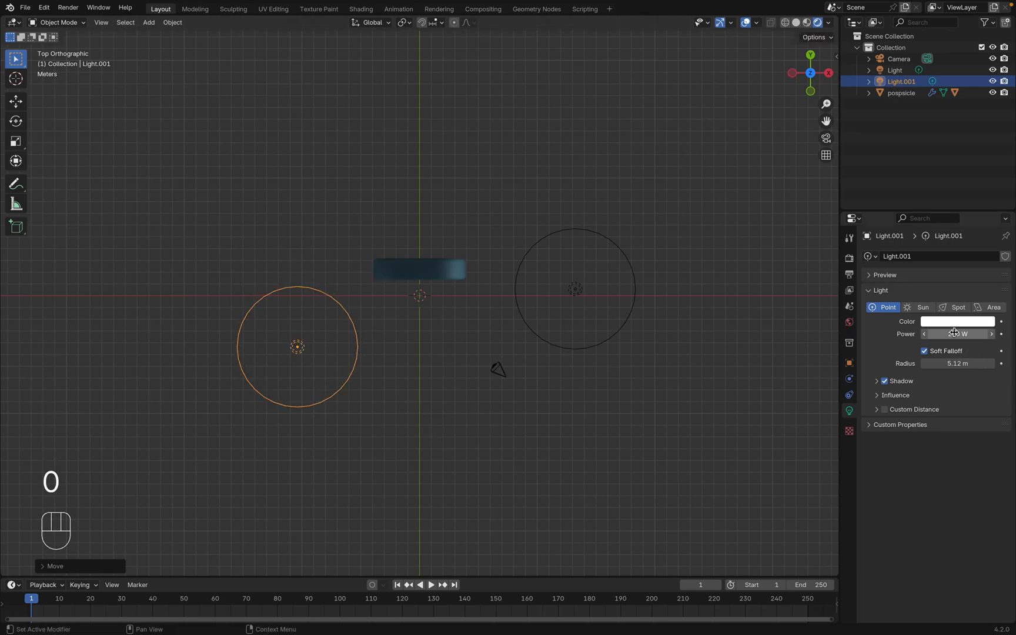
pyautogui.click(954, 333)
pyautogui.write('2000')
pyautogui.press('Return')
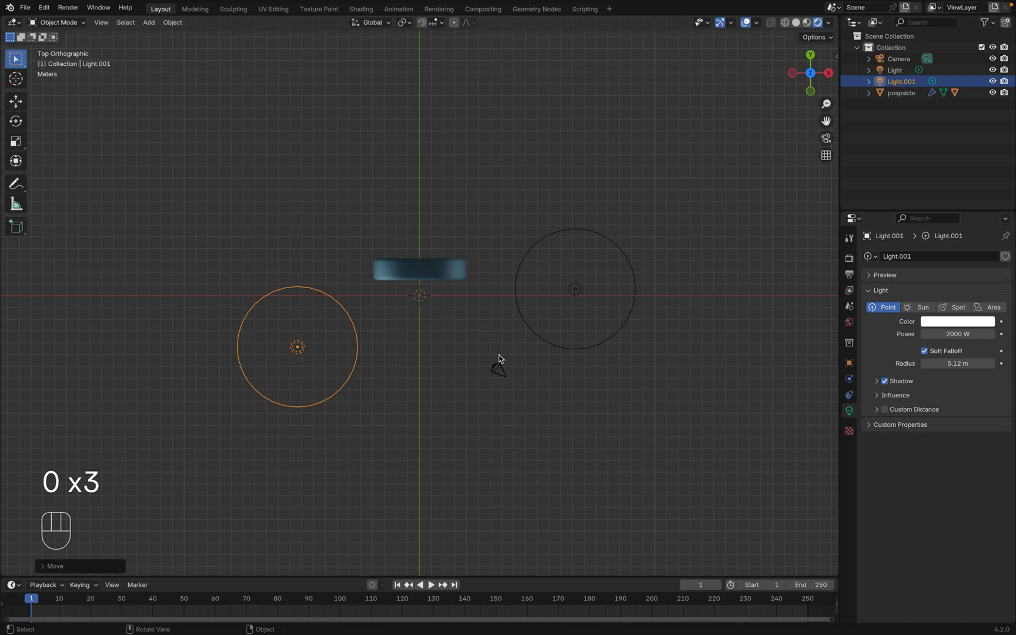
# Increase the duplicated light's radius to 8.48 m and set its power to 3500 W
pyautogui.moveTo(498, 358); pyautogui.dragTo(492, 361, button='middle')
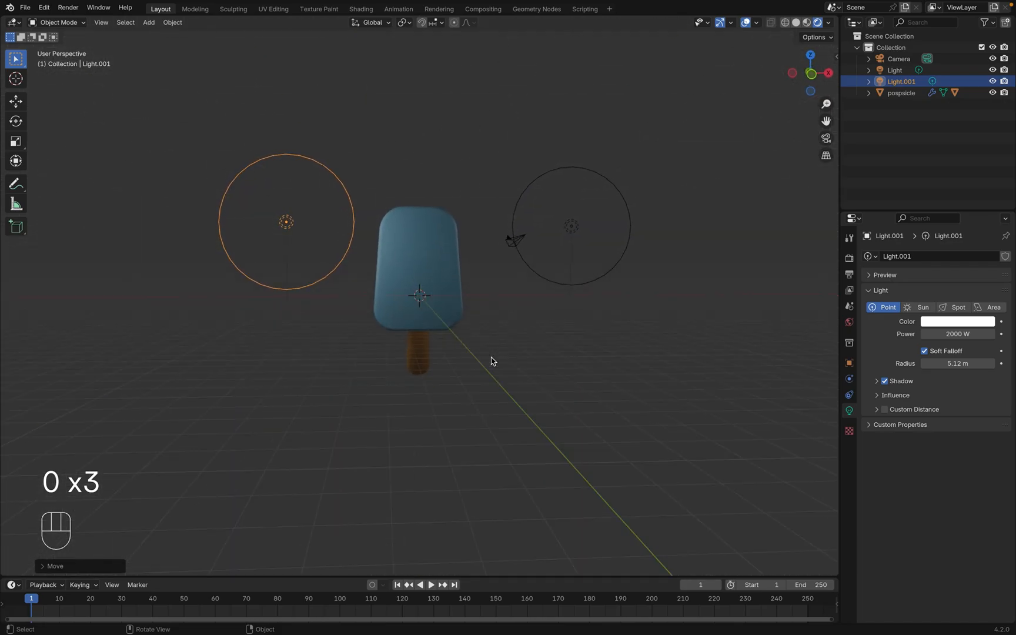
pyautogui.press('`')
pyautogui.click(444, 317)
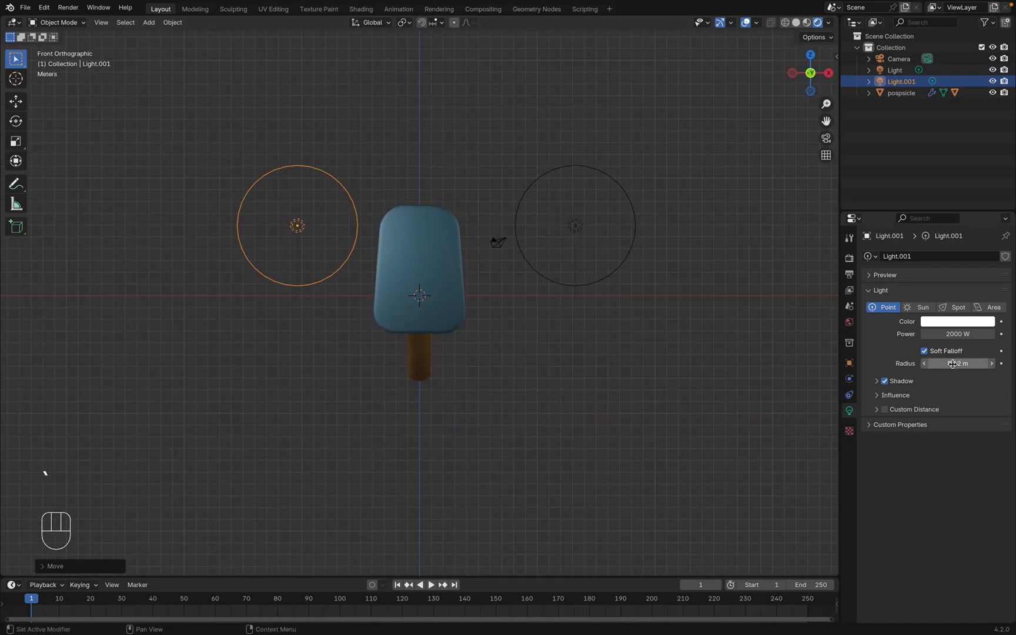
pyautogui.moveTo(953, 364); pyautogui.dragTo(968, 333)
pyautogui.click(941, 333)
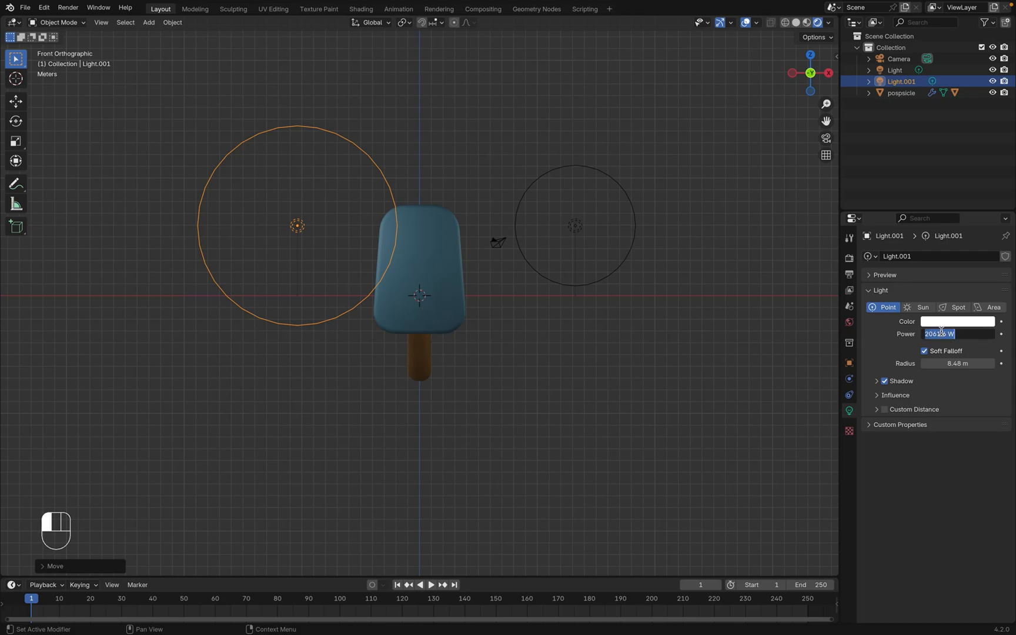
pyautogui.write('3500')
pyautogui.press('Return')
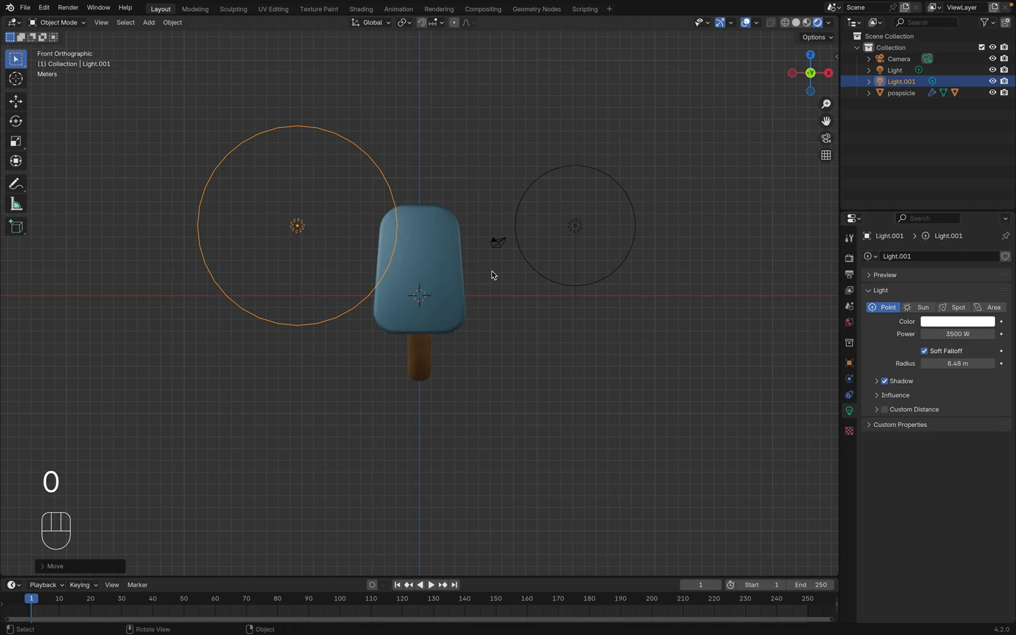
# Move the duplicated light farther from the popsicle in the negative X direction and slightly lower in the front view
pyautogui.press('g')
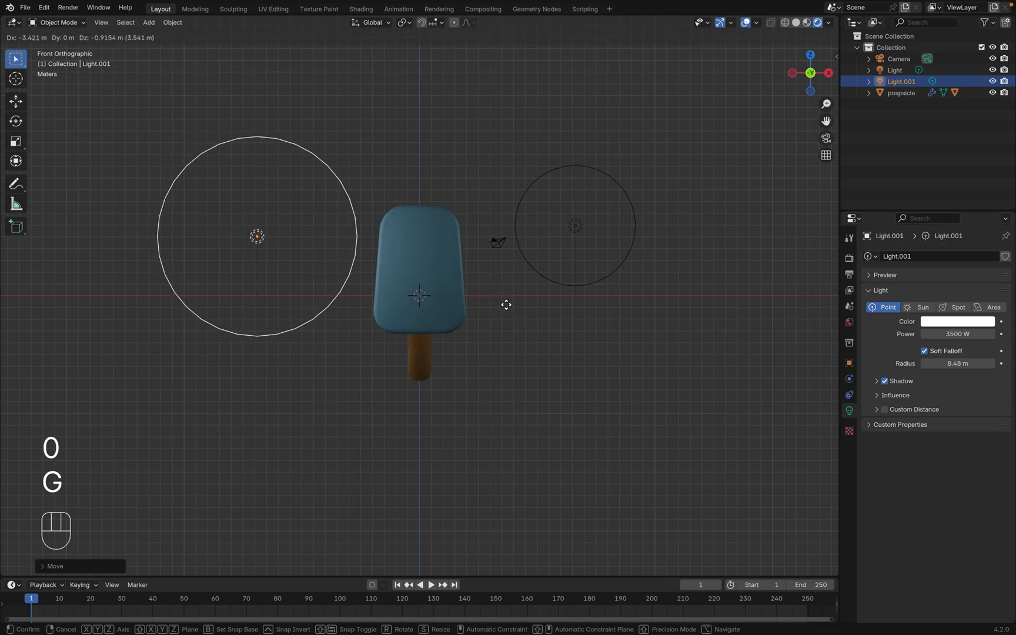
pyautogui.click(520, 314)
pyautogui.press('KP_7')
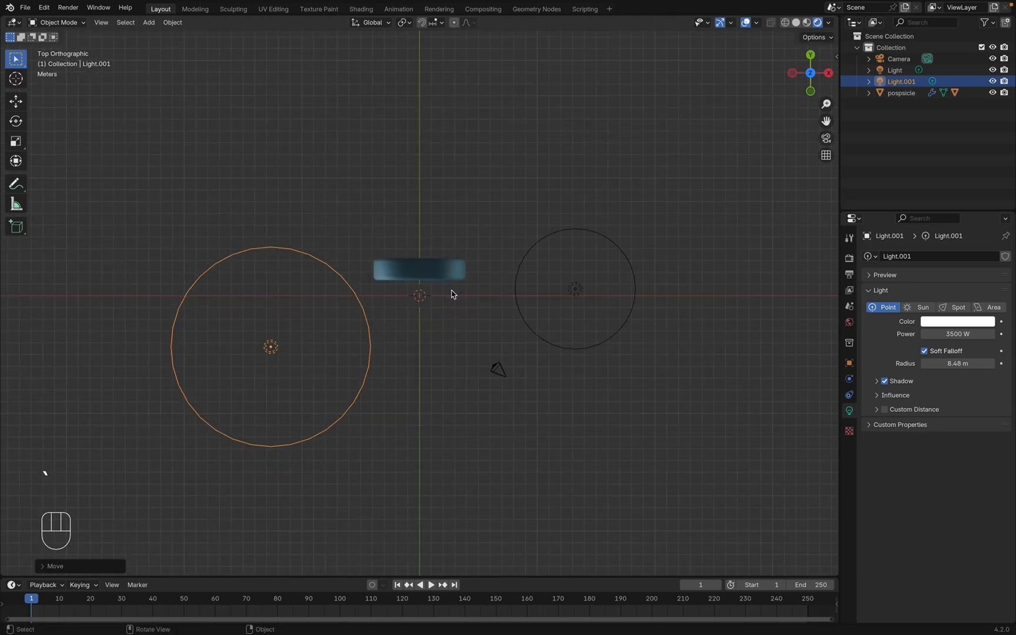
# Add a plane at the origin and scale it up about 52 times as a backdrop
pyautogui.hotkey('shift', 'a')
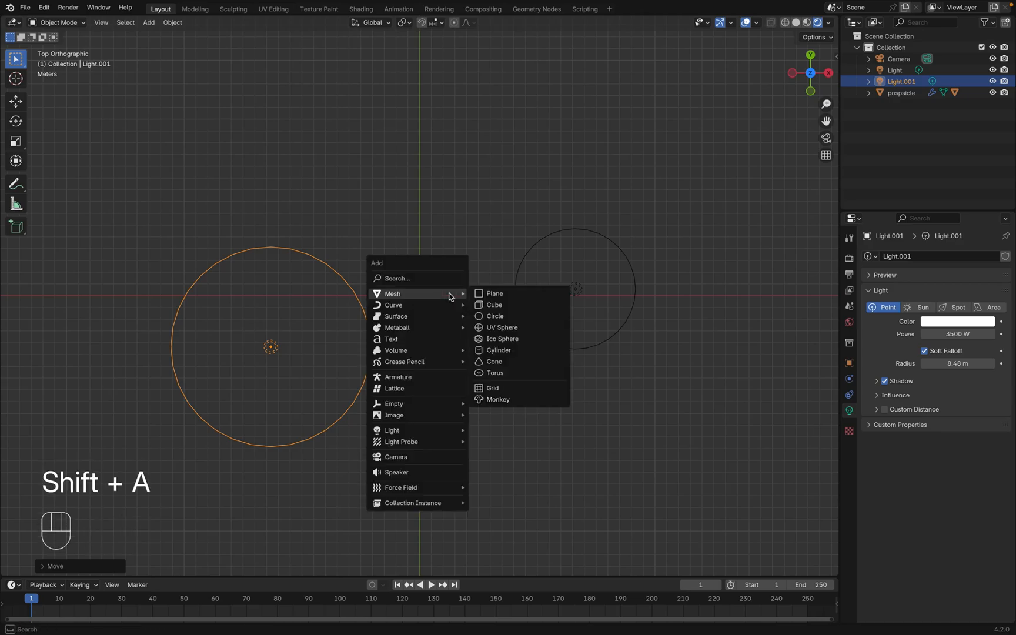
pyautogui.click(477, 294)
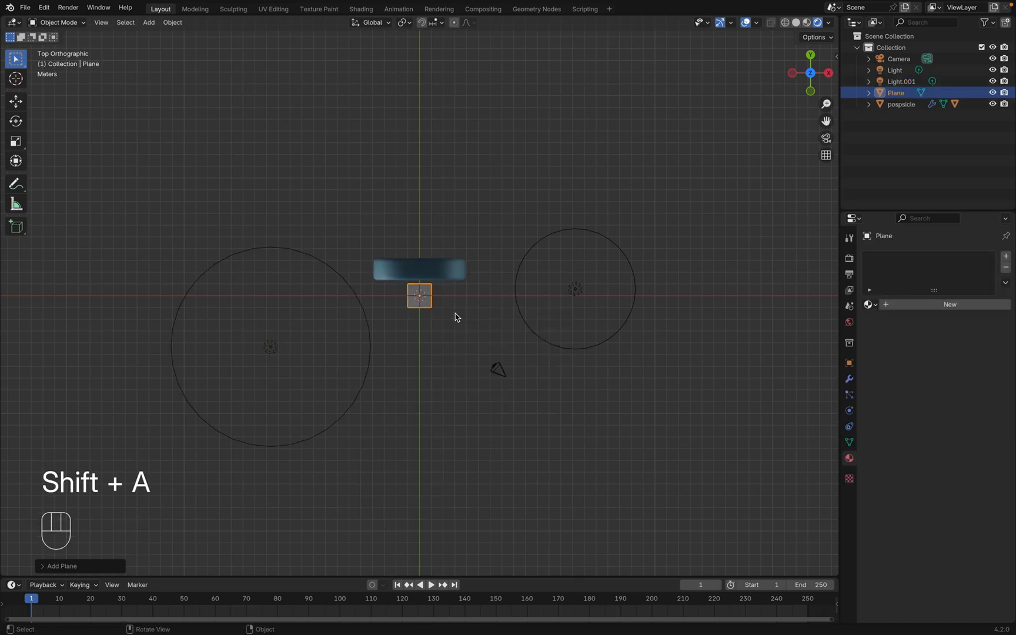
pyautogui.press('s')
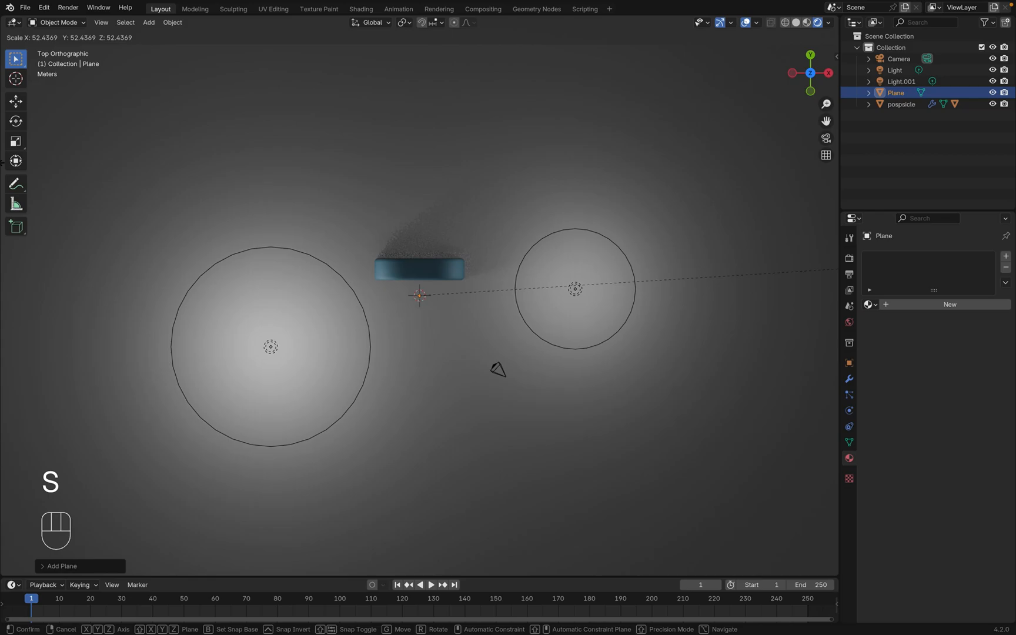
pyautogui.click(2, 163)
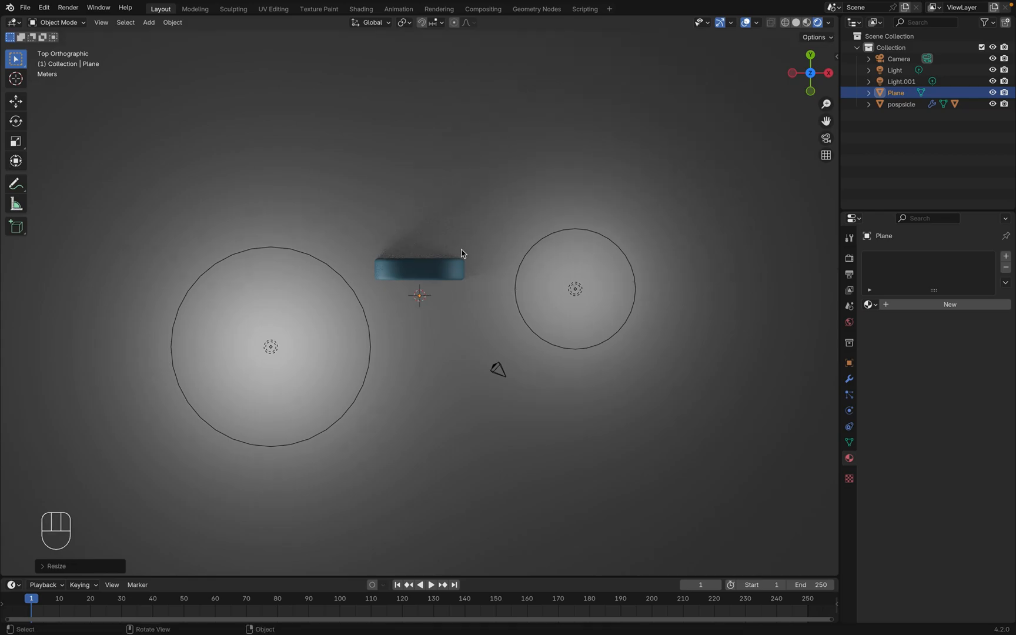
# Rotate the backdrop plane 90° about the global X axis
pyautogui.press('r')
pyautogui.press('x')
pyautogui.press('9')
pyautogui.press('0')
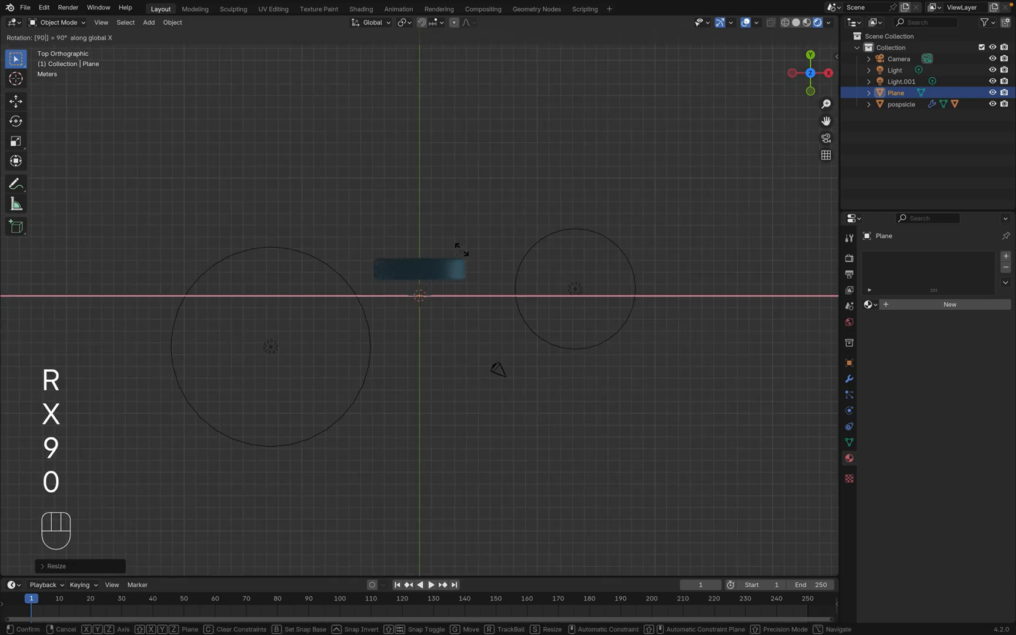
pyautogui.press('Return')
# Move the backdrop plane along the Y axis behind the popsicle, to about Y 22.55 m
pyautogui.scroll(-5, 503, 216)
pyautogui.hscroll(3, 503, 216)
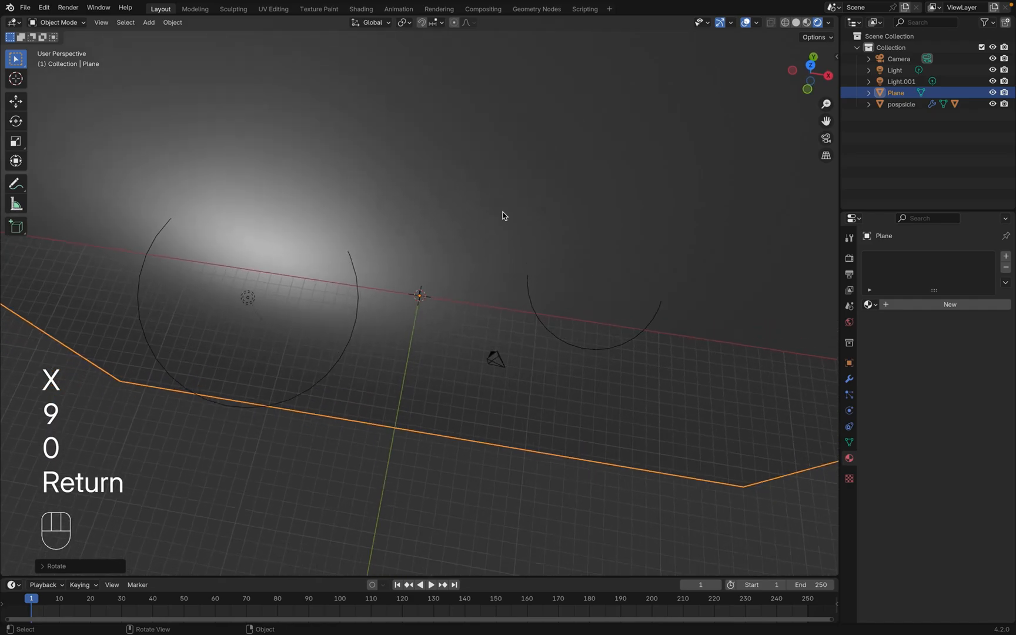
pyautogui.scroll(4, 503, 216)
pyautogui.press('g')
pyautogui.press('y')
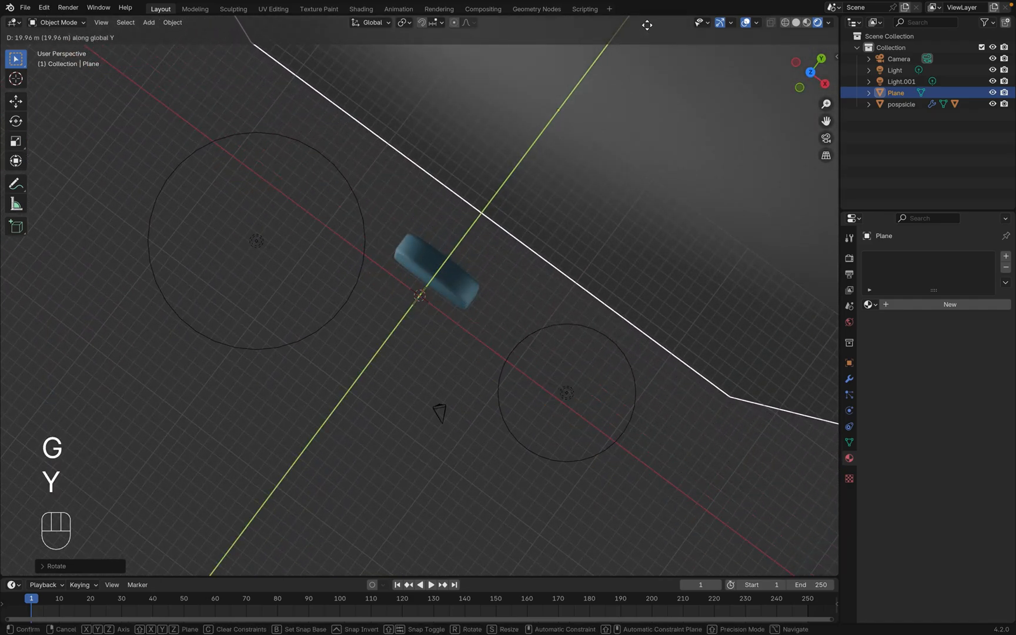
pyautogui.click(670, 569)
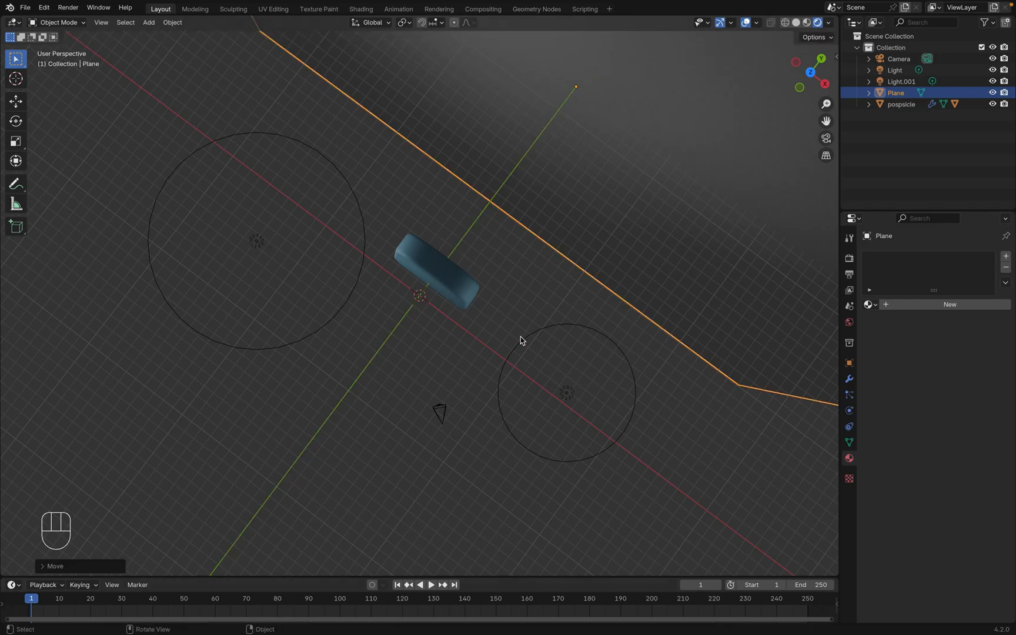
# Look through the camera and set its rotation to 88° on X and 0° on Z
pyautogui.press('`')
pyautogui.click(442, 380)
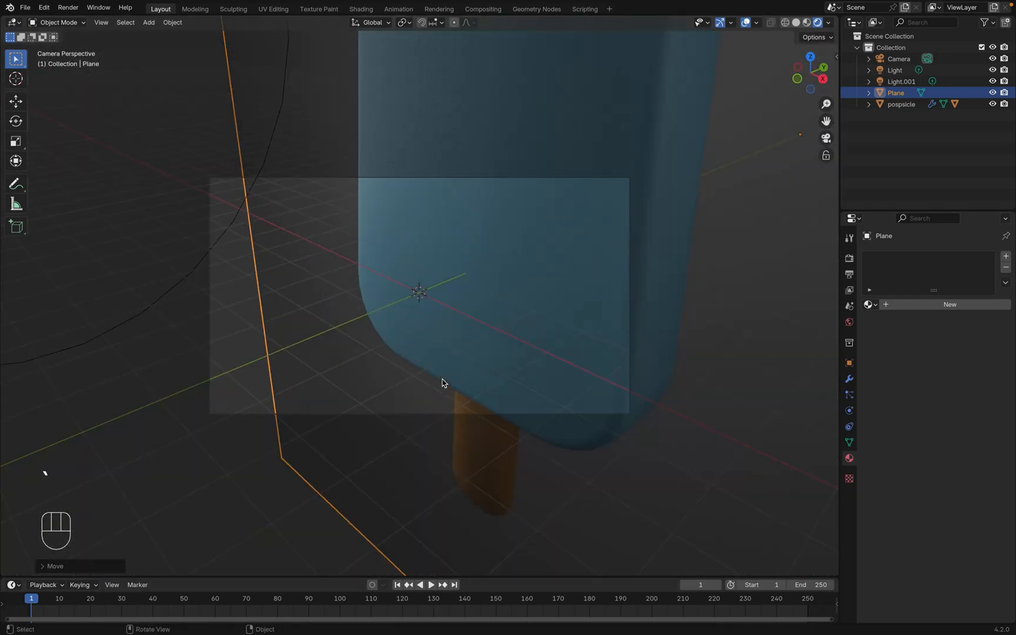
pyautogui.press('n')
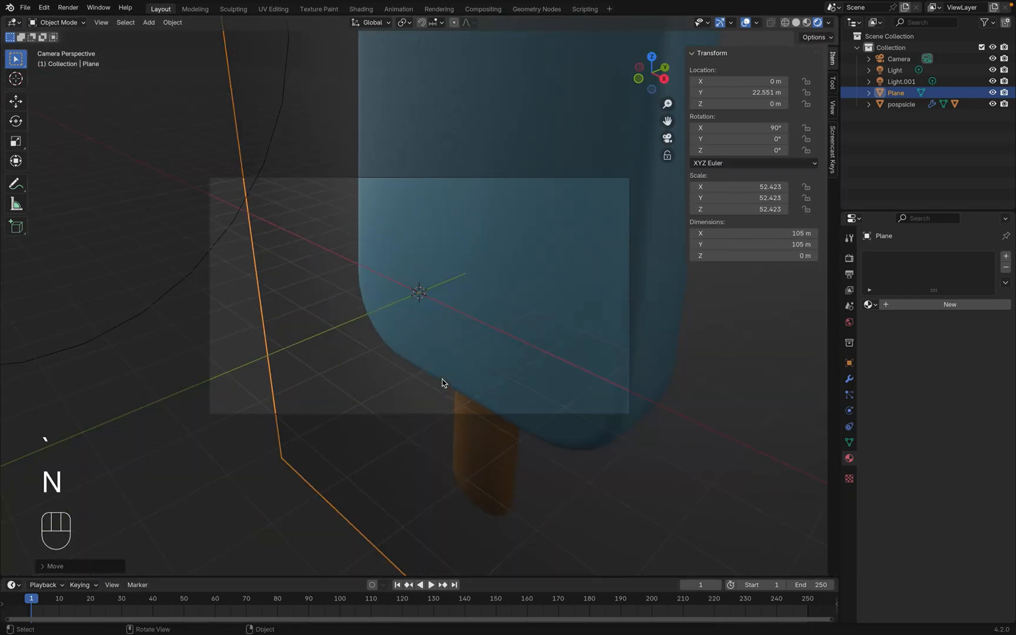
pyautogui.click(891, 59)
pyautogui.doubleClick(758, 127)
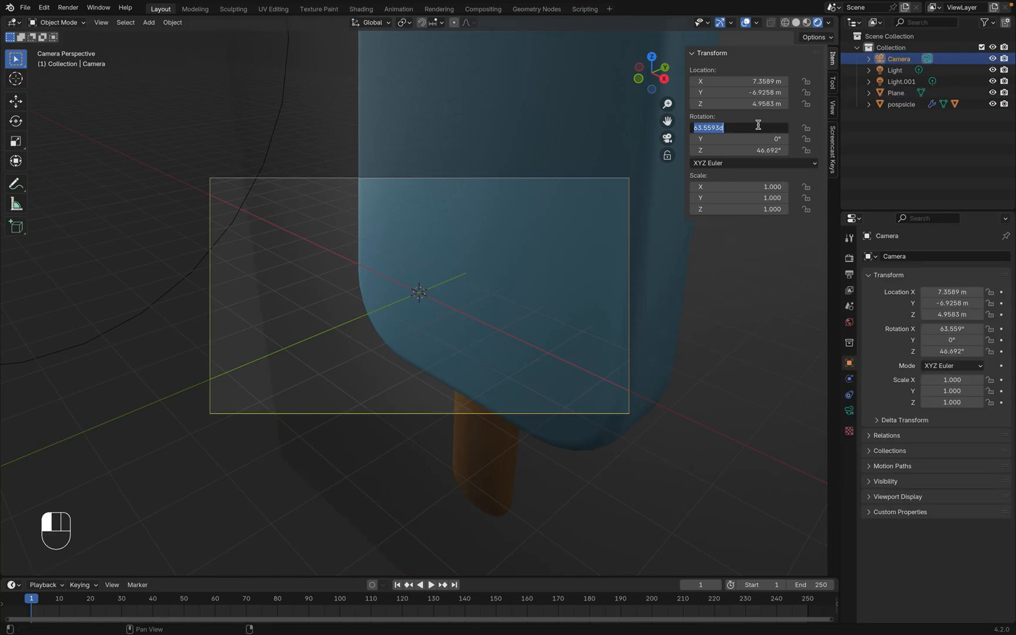
pyautogui.write('88')
pyautogui.press('Return')
pyautogui.click(763, 151)
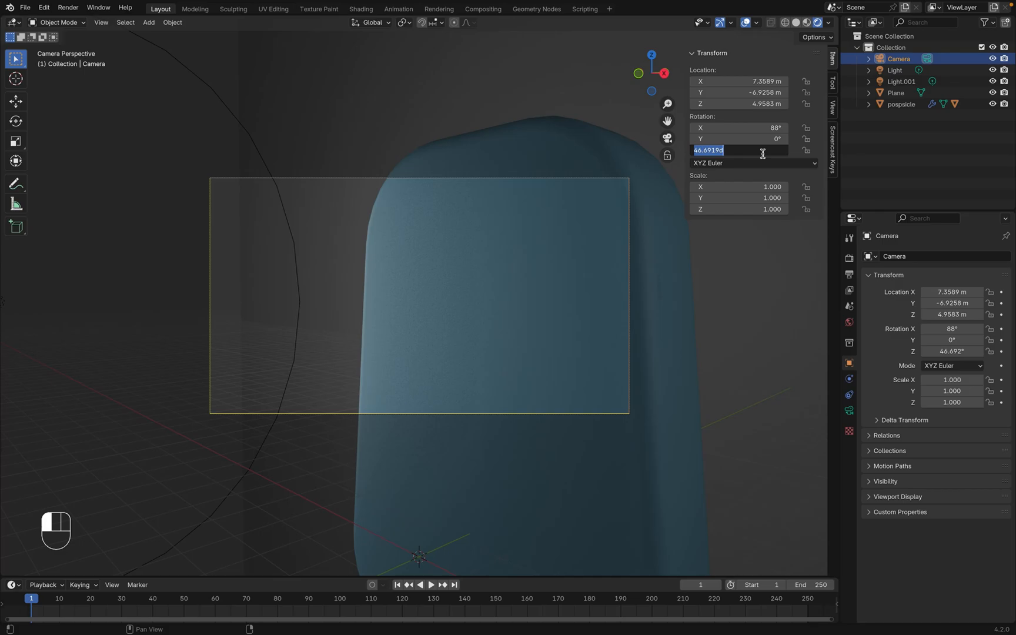
pyautogui.write('0')
pyautogui.press('Return')
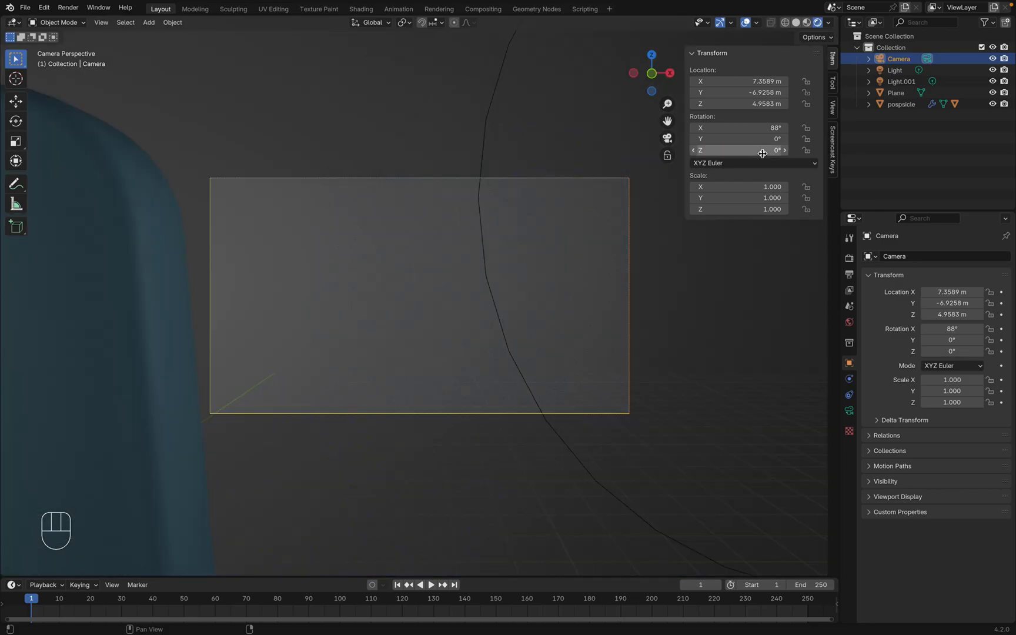
# Set the camera's location to X 0 m, Y about -41.03 m and Z about 2.18 m to frame the popsicle
pyautogui.click(763, 82)
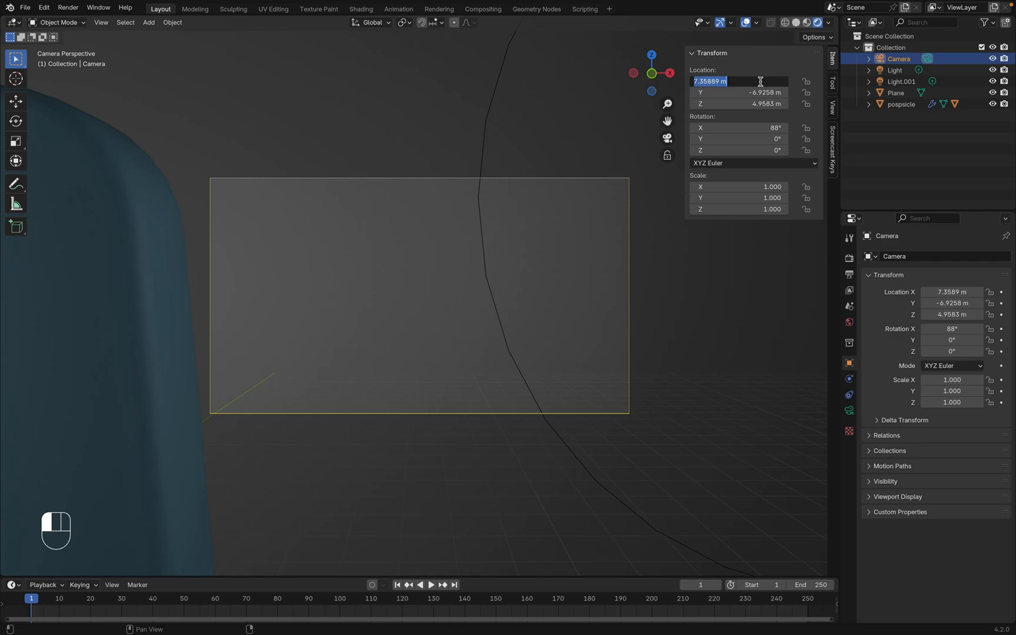
pyautogui.write('0')
pyautogui.press('Return')
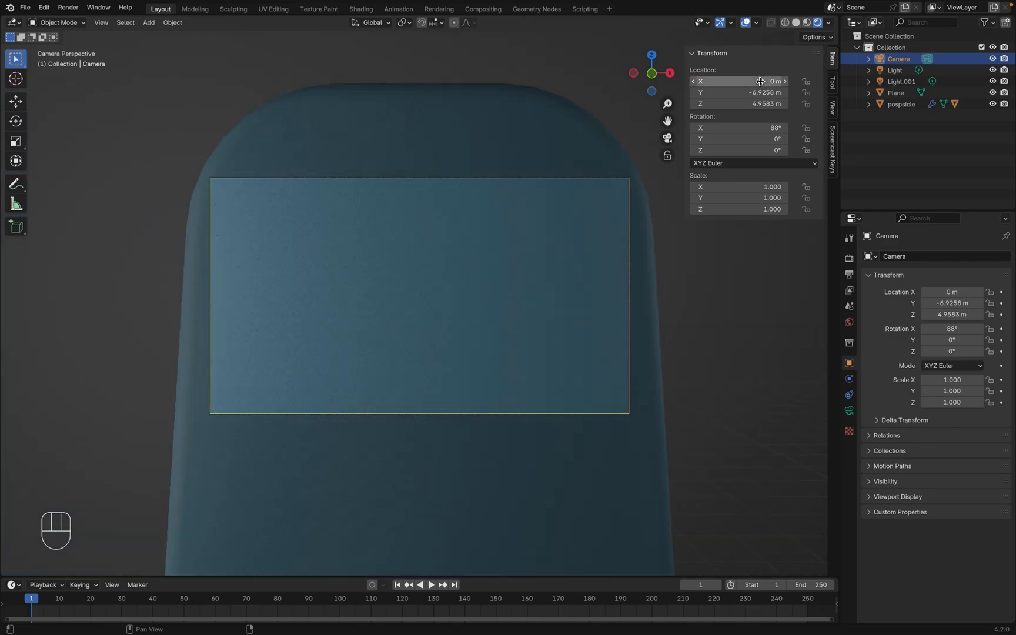
pyautogui.moveTo(758, 92); pyautogui.dragTo(738, 103)
# Set the camera's X rotation to 90° and adjust its location to Z about 0.62 m and Y about -46.13 m
pyautogui.click(767, 127)
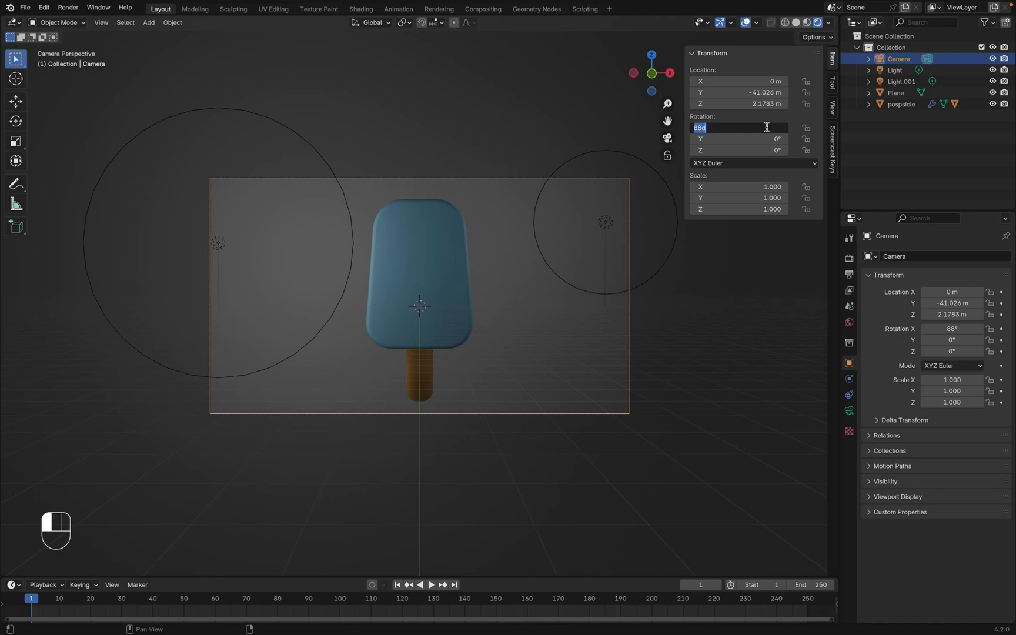
pyautogui.write('90')
pyautogui.press('Return')
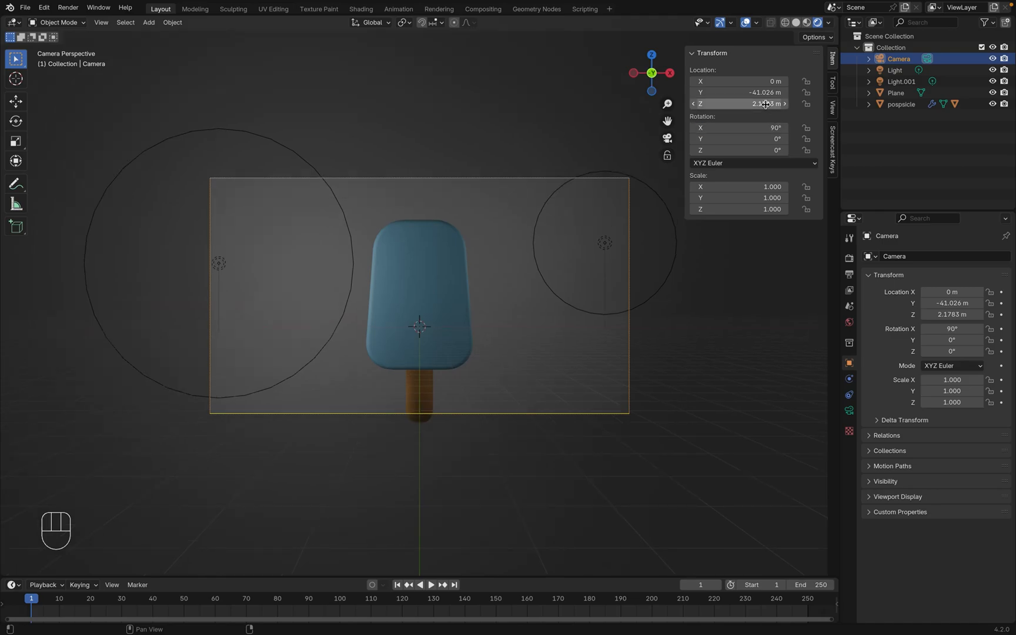
pyautogui.moveTo(764, 104); pyautogui.dragTo(741, 93)
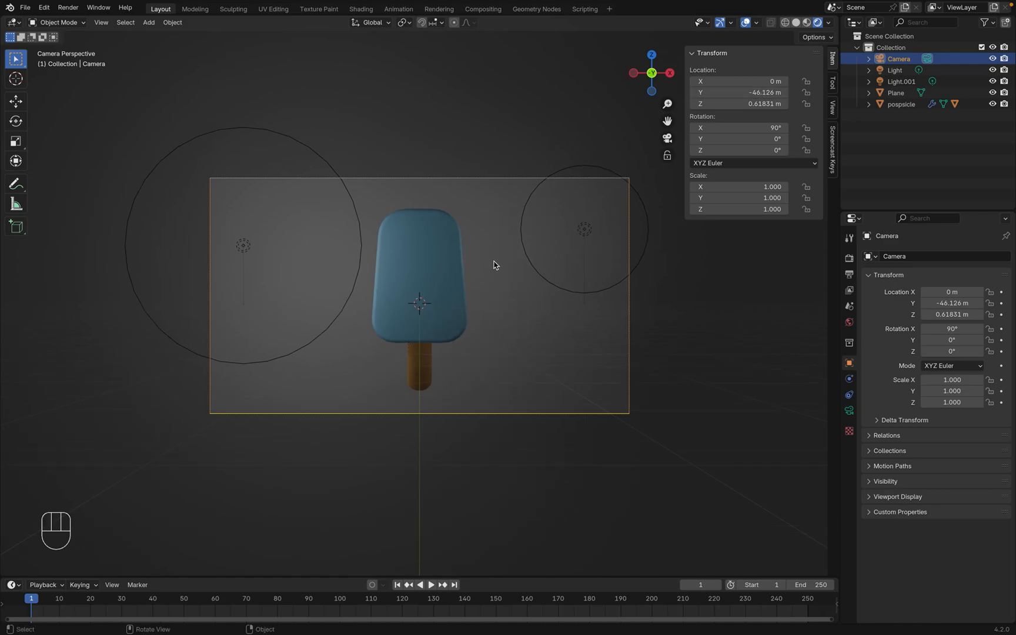
# Select the backdrop plane, give it a new material and name the material bg
pyautogui.click(492, 264)
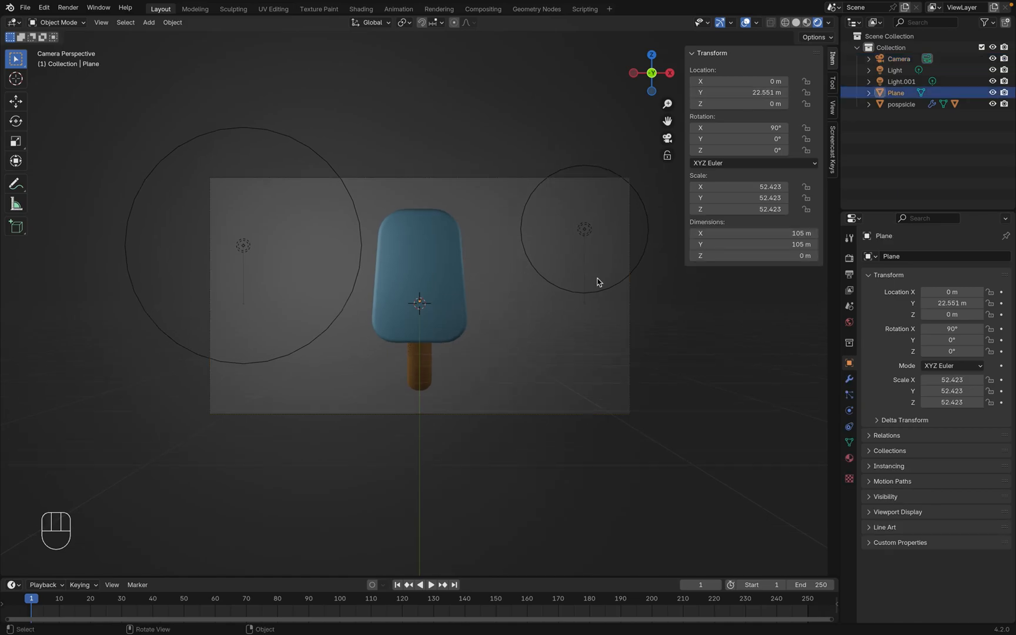
pyautogui.click(849, 458)
pyautogui.click(919, 306)
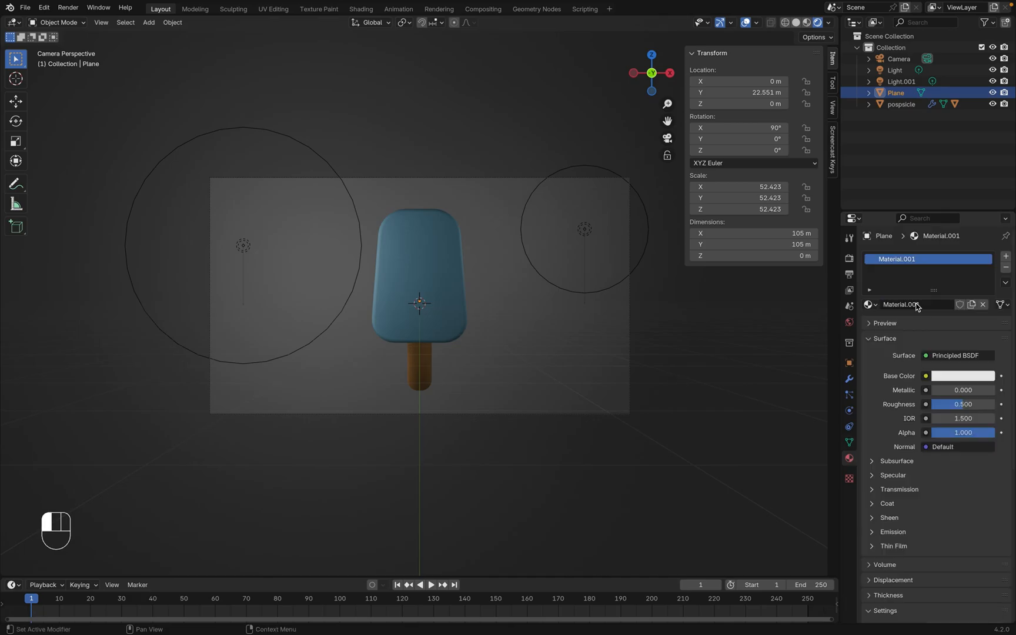
pyautogui.doubleClick(895, 259)
pyautogui.write('bg')
pyautogui.press('Return')
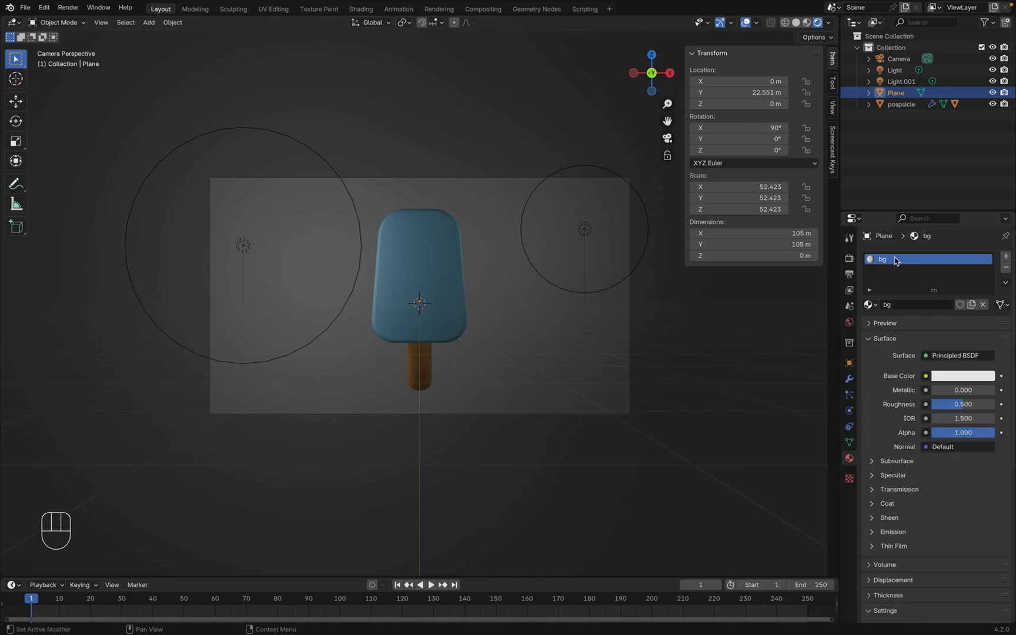
# Set the bg material's base color to a bright pale blue, with hue about 0.61 and saturation about 0.30
pyautogui.click(968, 377)
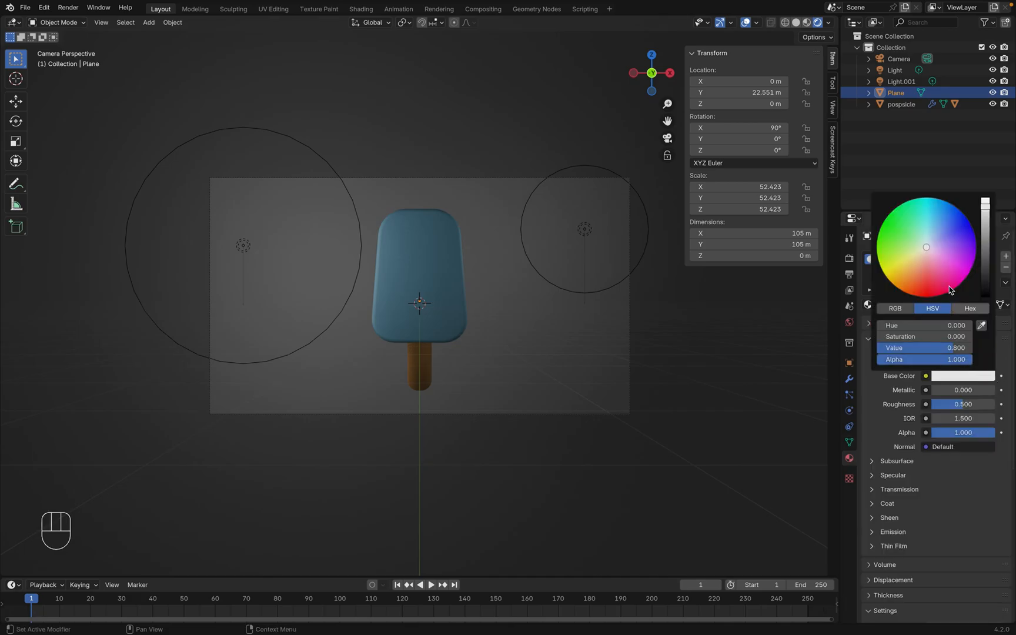
pyautogui.click(932, 238)
pyautogui.moveTo(932, 238)
pyautogui.mouseDown()
pyautogui.moveTo(933, 255)
pyautogui.moveTo(931, 242)
pyautogui.mouseUp()
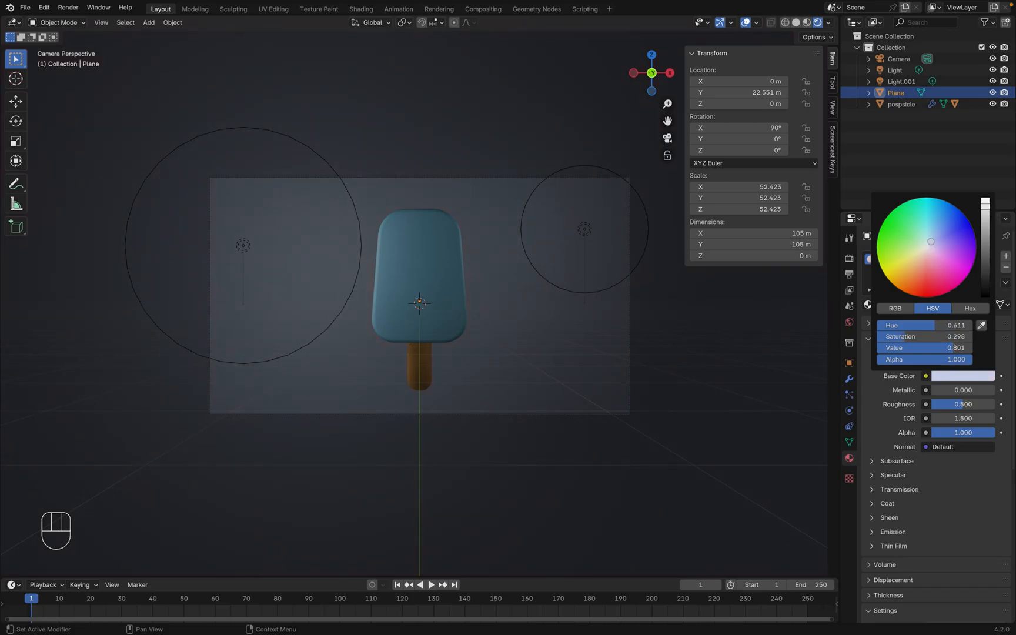
pyautogui.click(985, 201)
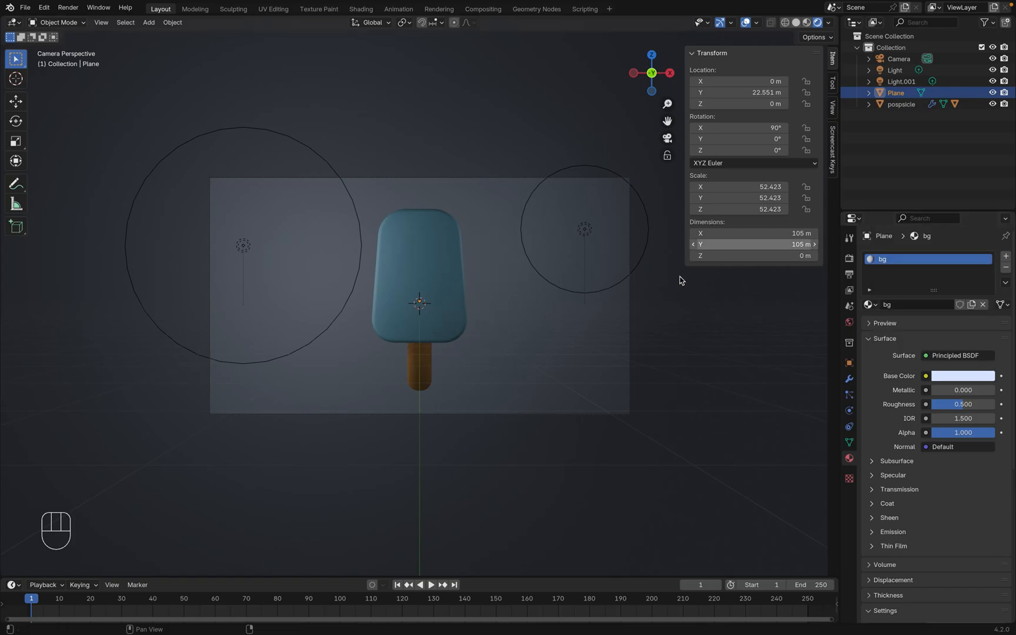
# Add a Sun light to the scene
pyautogui.press('shift')
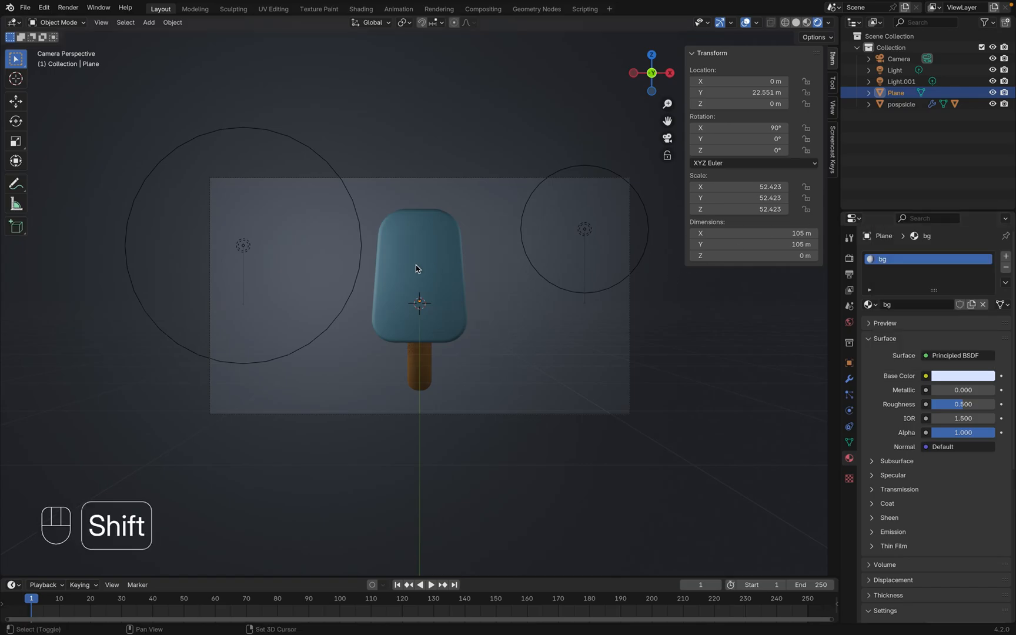
pyautogui.hotkey('shift', 'a')
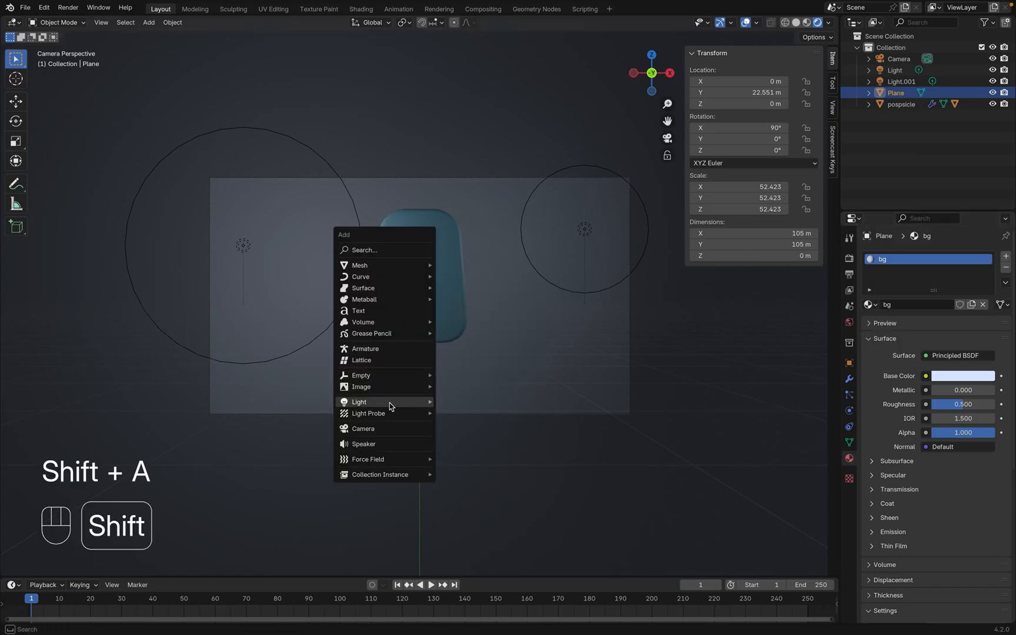
pyautogui.moveTo(389, 406)
pyautogui.click(464, 413)
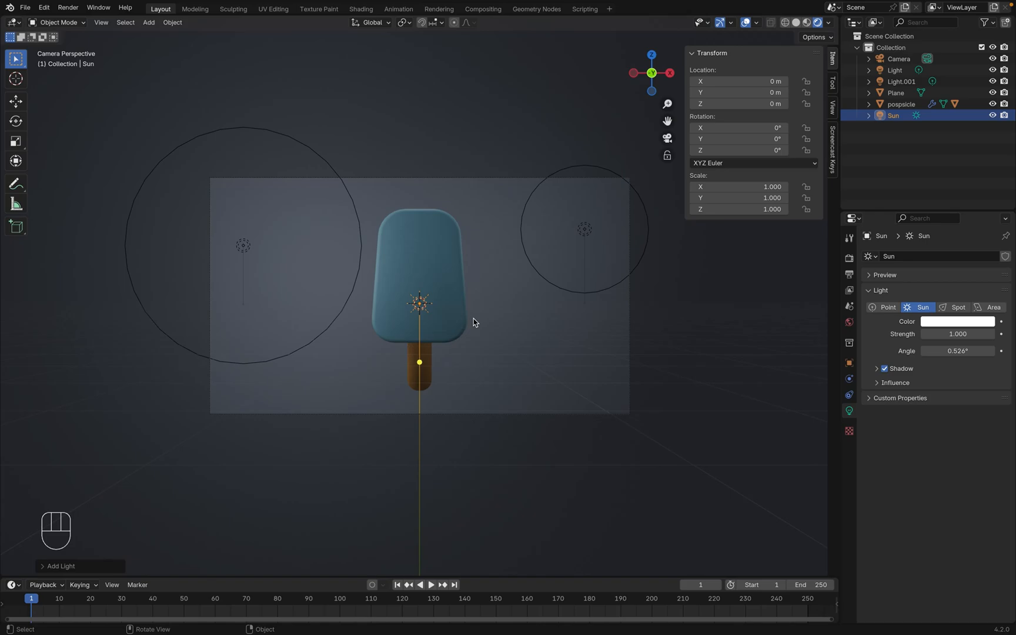
# Rotate the sun from the side view to about 77° on X and set its light angle to 20.5°
pyautogui.press('`')
pyautogui.click(549, 318)
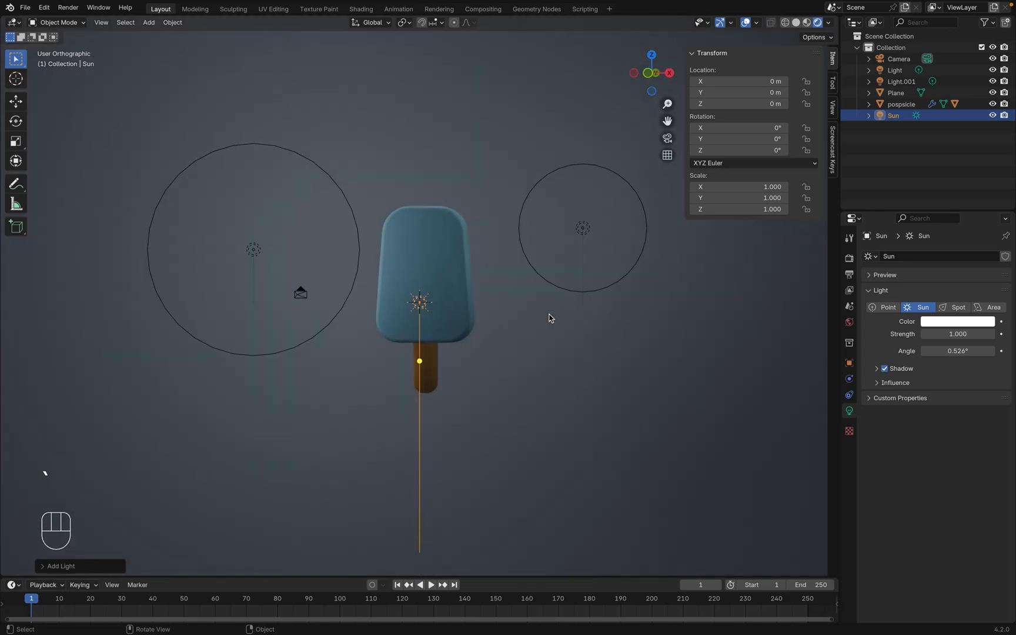
pyautogui.press('r')
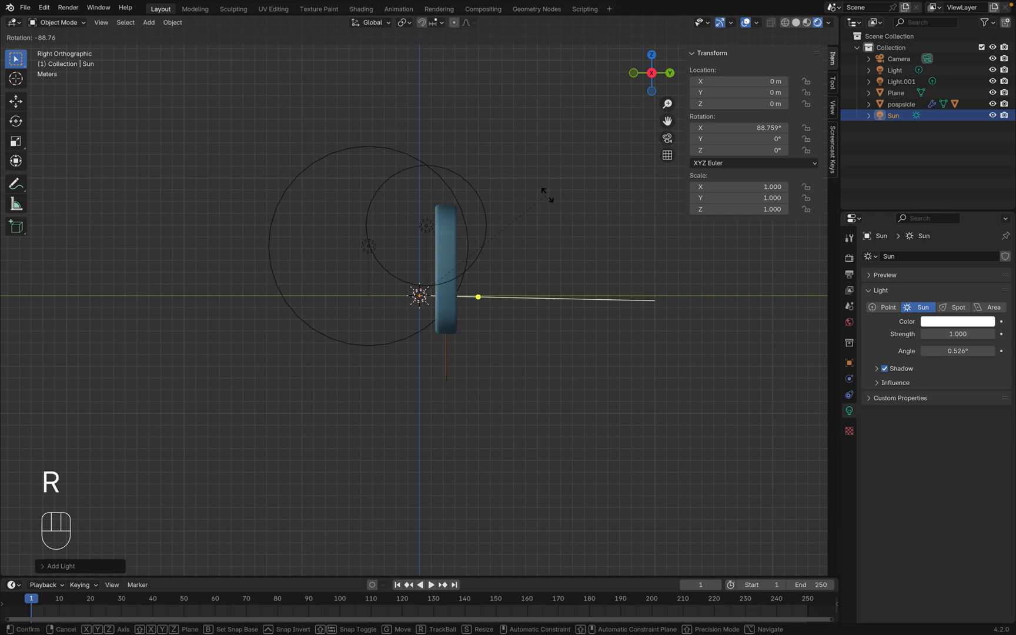
pyautogui.click(546, 230)
pyautogui.press('`')
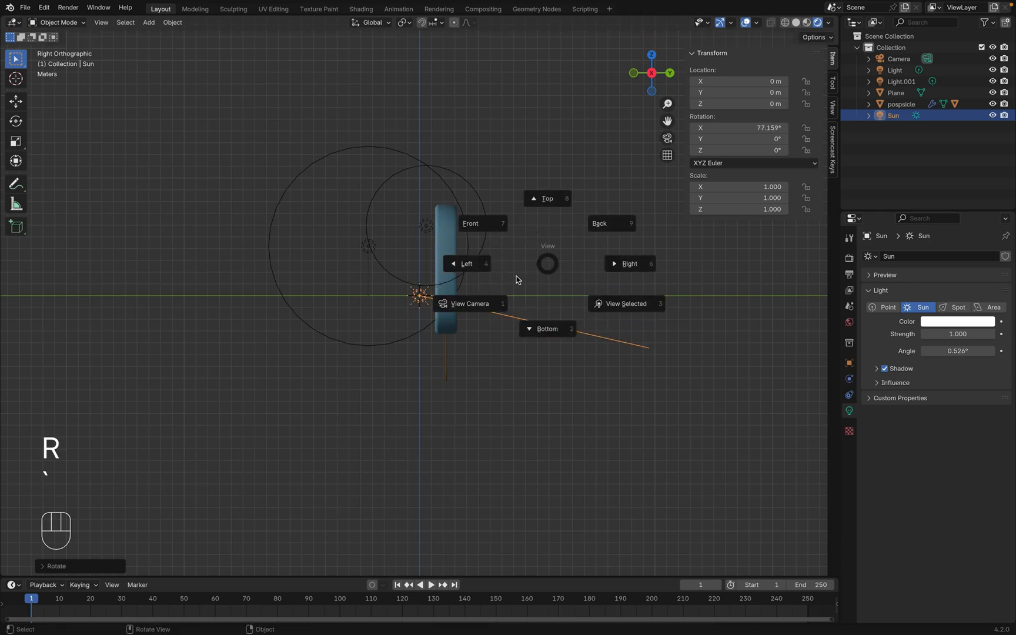
pyautogui.click(474, 324)
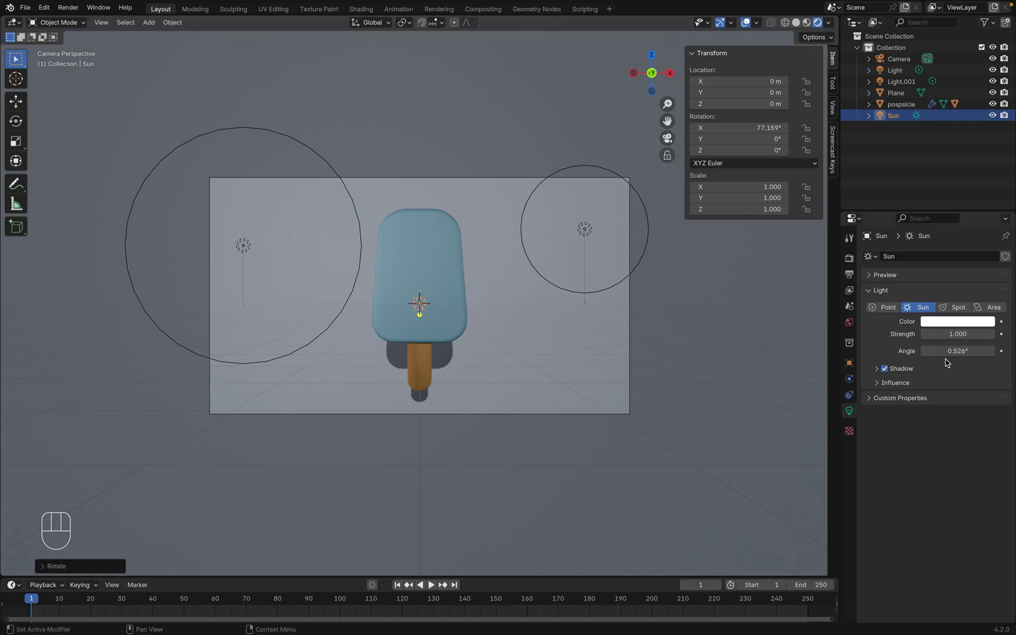
pyautogui.moveTo(944, 352); pyautogui.dragTo(968, 351)
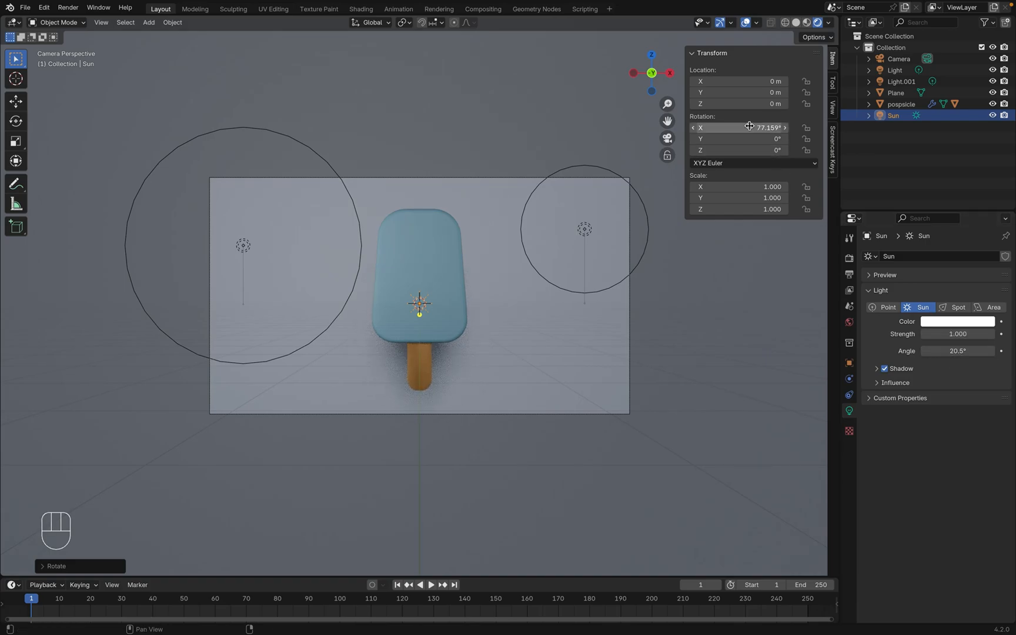
# Re-aim the sun diagonally down toward the backdrop, at about X 10.4°, Y -70.5° and Z 58.9°, and return to the camera view
pyautogui.moveTo(738, 138)
pyautogui.mouseDown()
pyautogui.moveTo(700, 139)
pyautogui.moveTo(732, 150)
pyautogui.mouseUp()
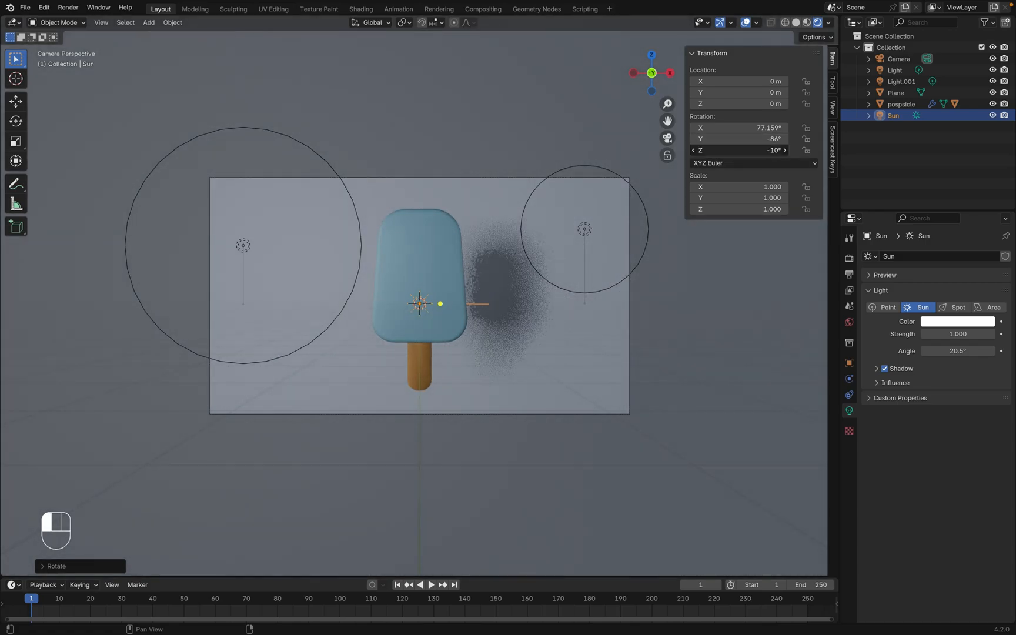
pyautogui.moveTo(513, 288); pyautogui.dragTo(460, 322, button='middle')
pyautogui.hscroll(10, 460, 322)
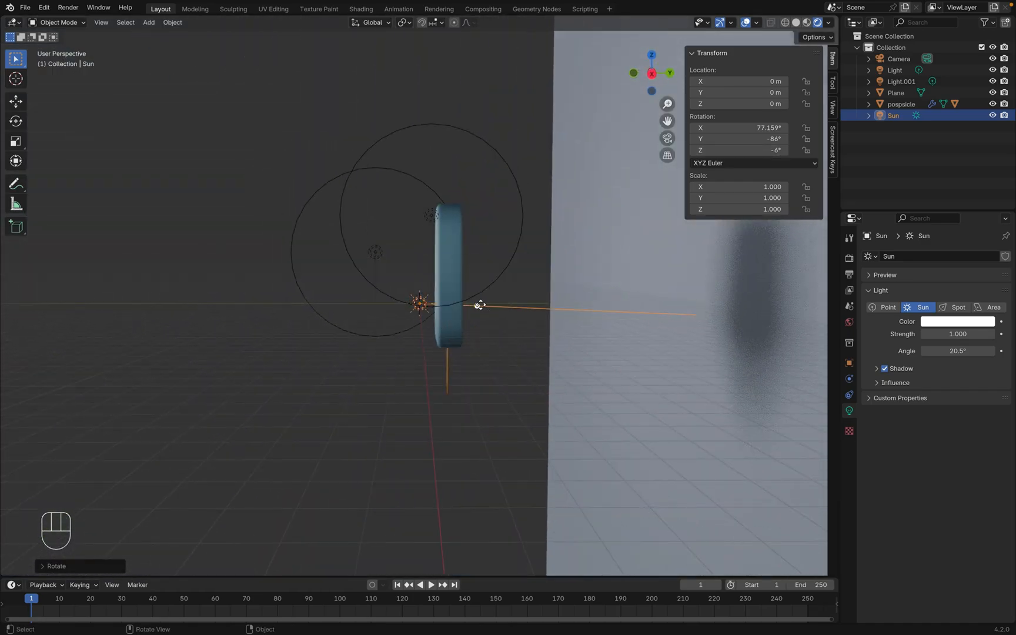
pyautogui.moveTo(477, 304); pyautogui.dragTo(477, 327)
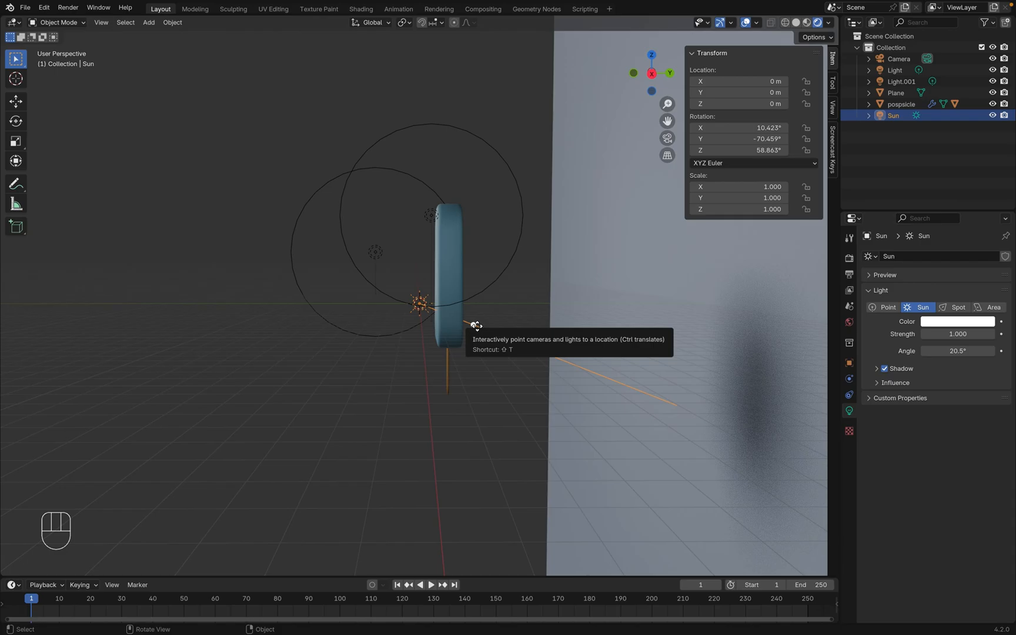
pyautogui.press('`')
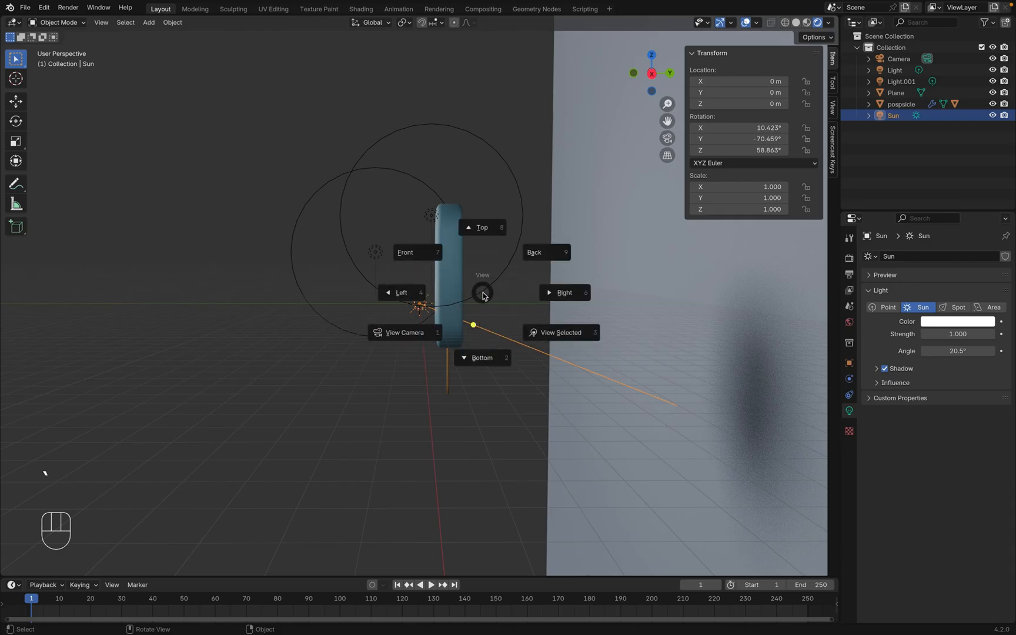
pyautogui.click(416, 336)
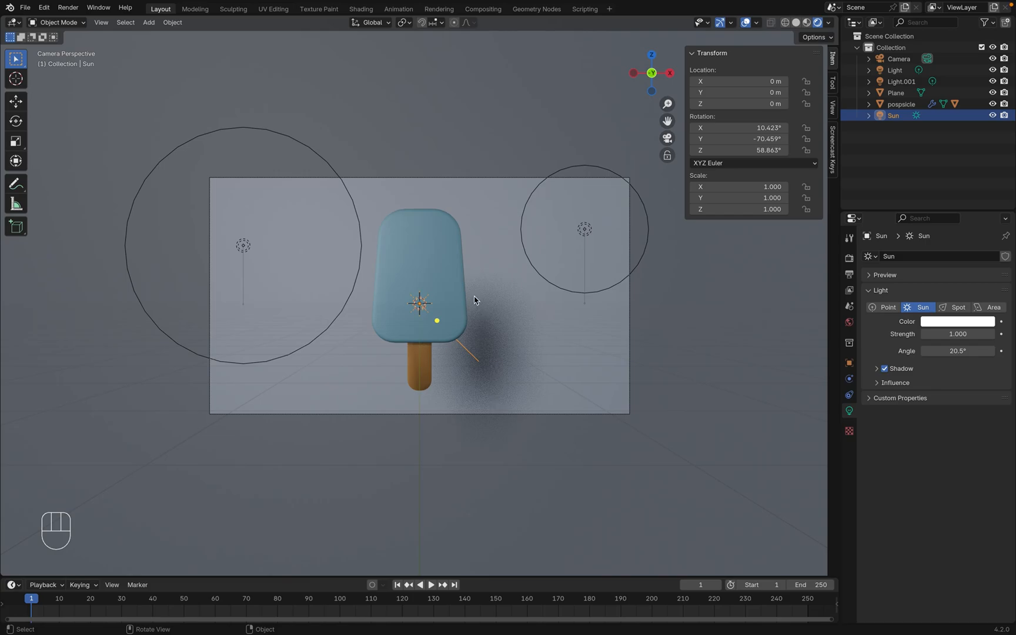
# Insert a rotation keyframe for the popsicle at frame 30
pyautogui.click(432, 241)
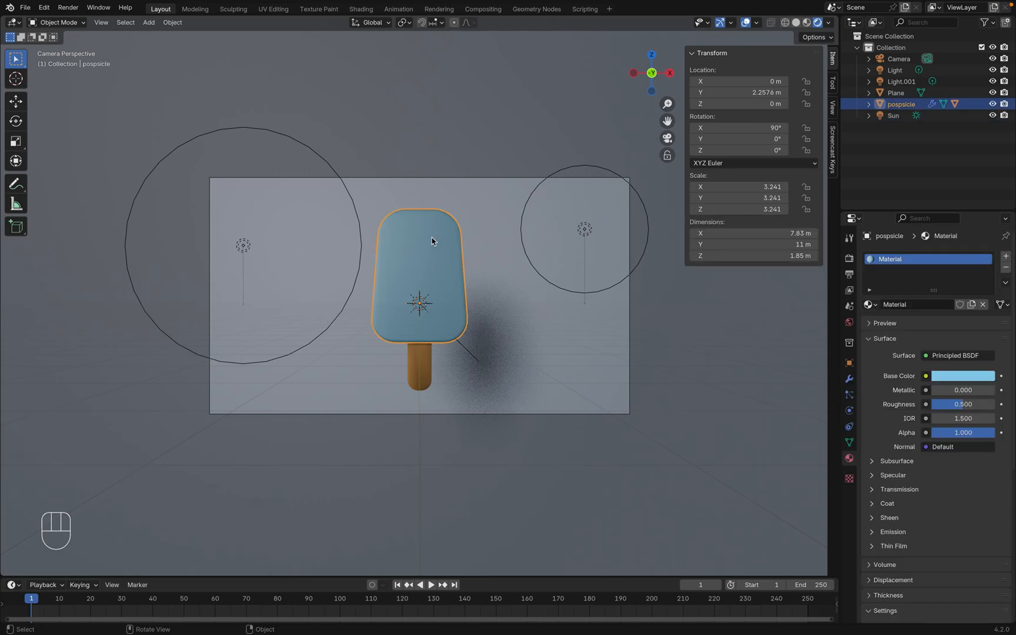
pyautogui.click(122, 604)
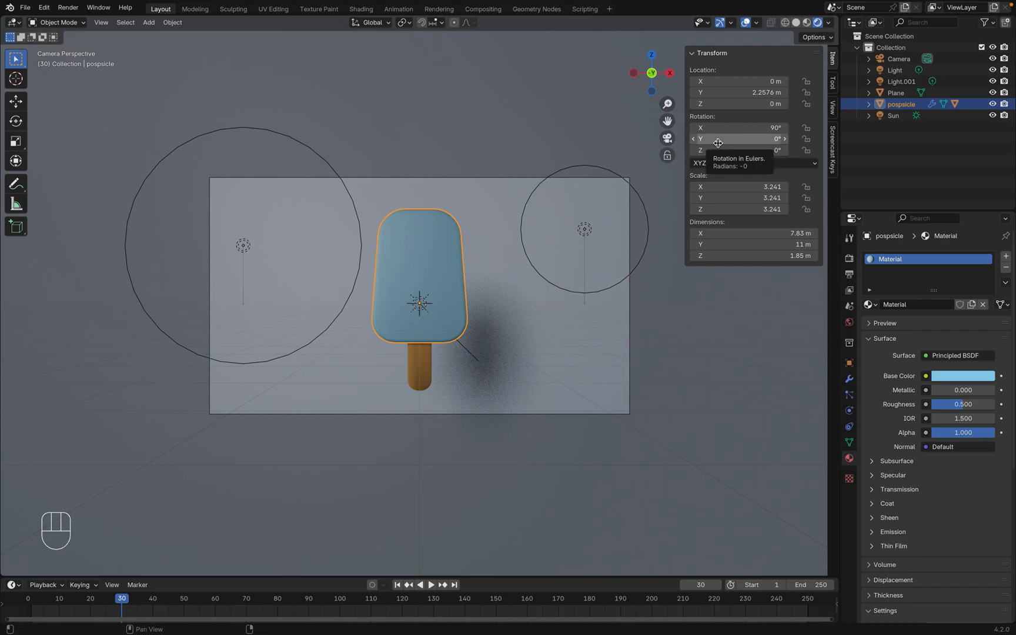
pyautogui.press('i')
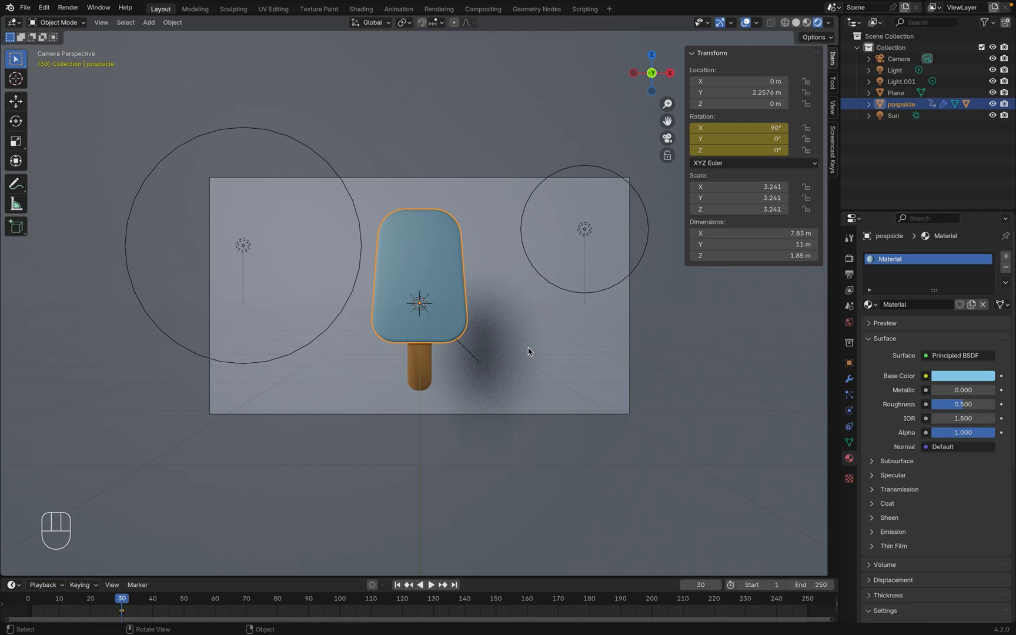
pyautogui.press('k')
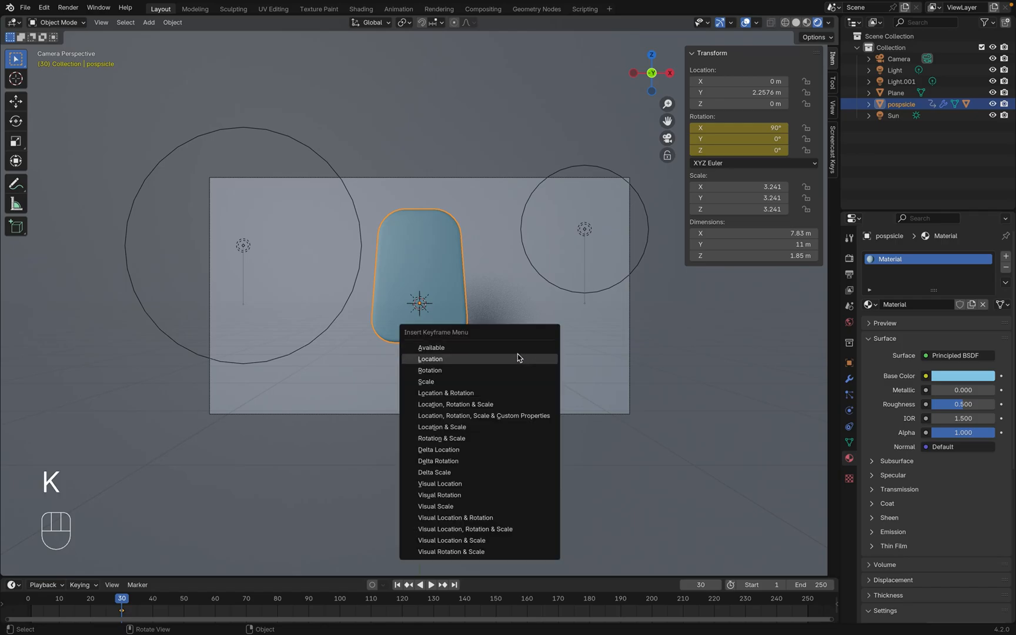
pyautogui.click(497, 374)
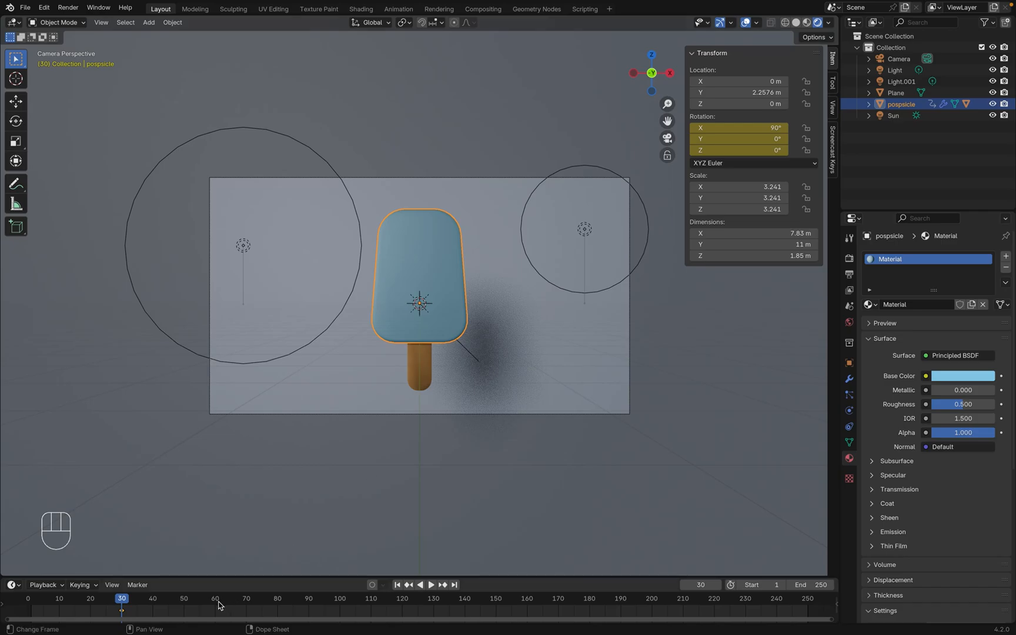
# At frame 60, set the popsicle's Y rotation to 360° and insert a rotation keyframe
pyautogui.moveTo(123, 600); pyautogui.dragTo(216, 612)
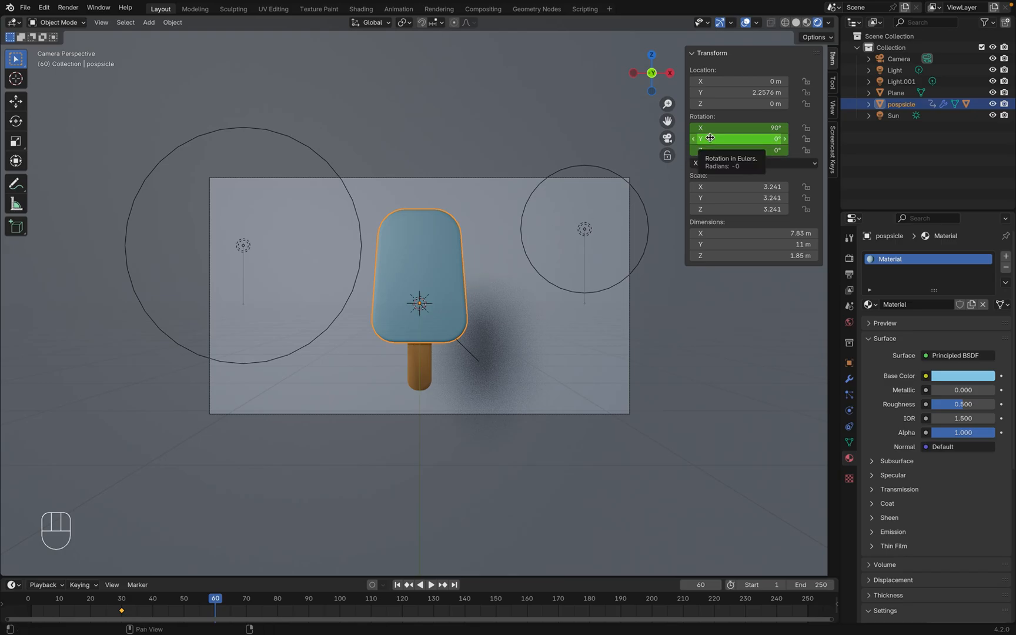
pyautogui.moveTo(710, 138); pyautogui.dragTo(898, 139)
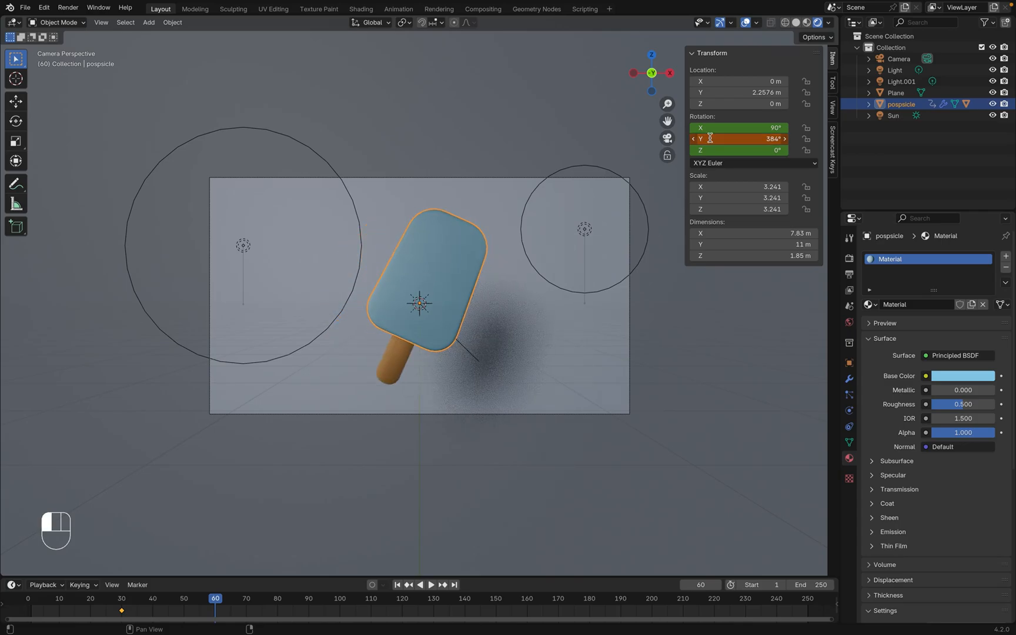
pyautogui.click(710, 137)
pyautogui.write('360')
pyautogui.press('Return')
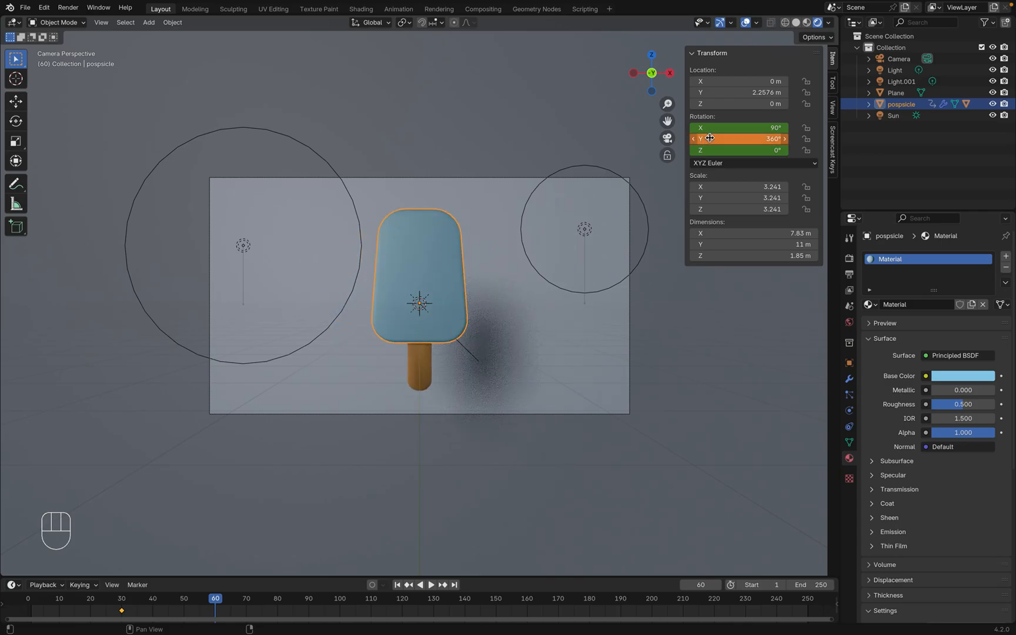
pyautogui.press('k')
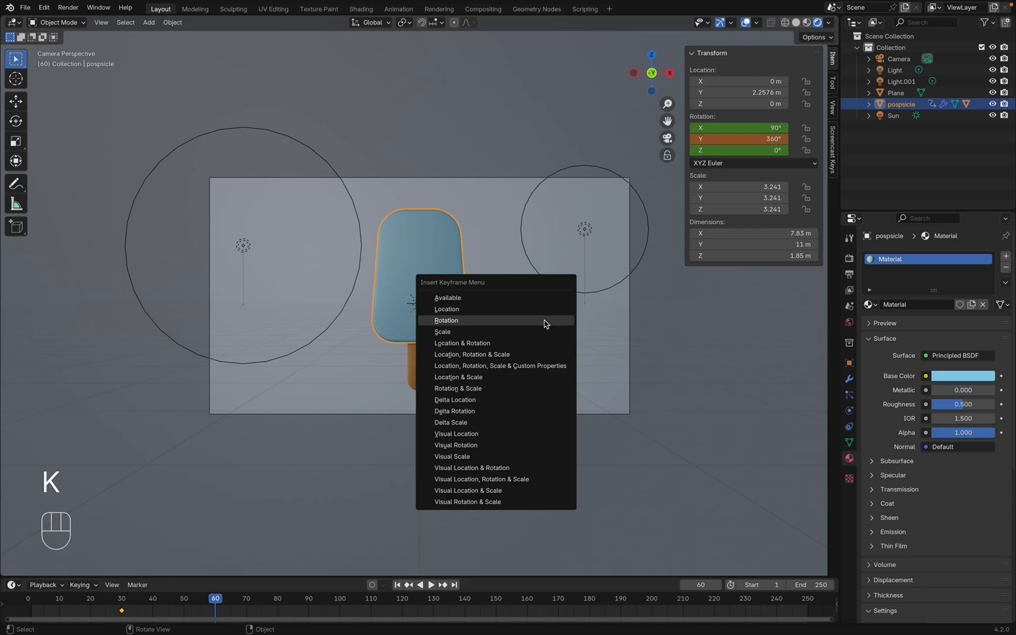
pyautogui.click(544, 324)
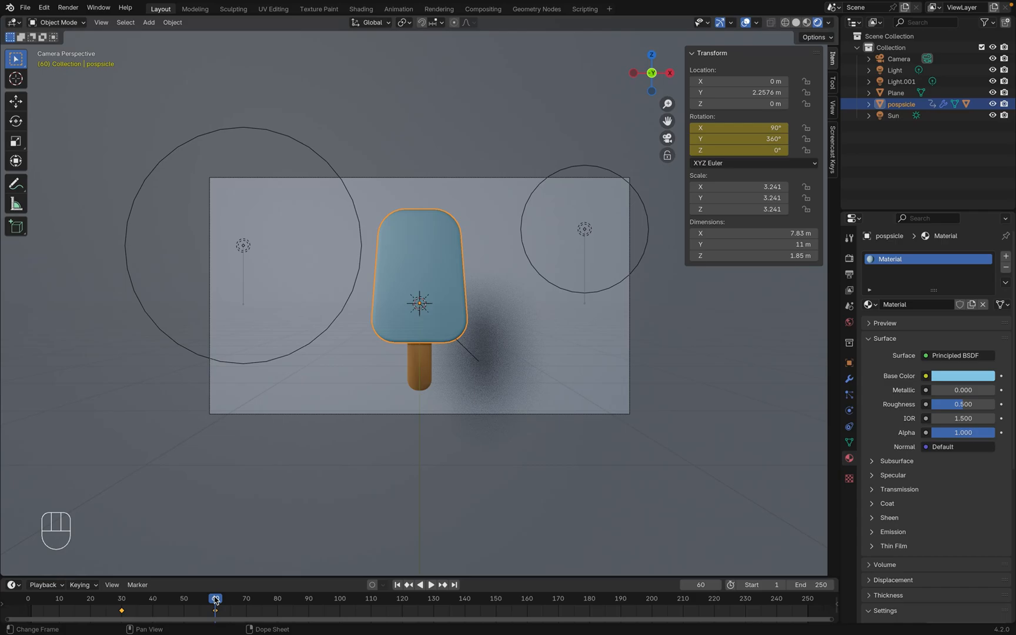
# Play the spin animation from frame 1, and replay it from about frame 30
pyautogui.moveTo(215, 599); pyautogui.dragTo(31, 616)
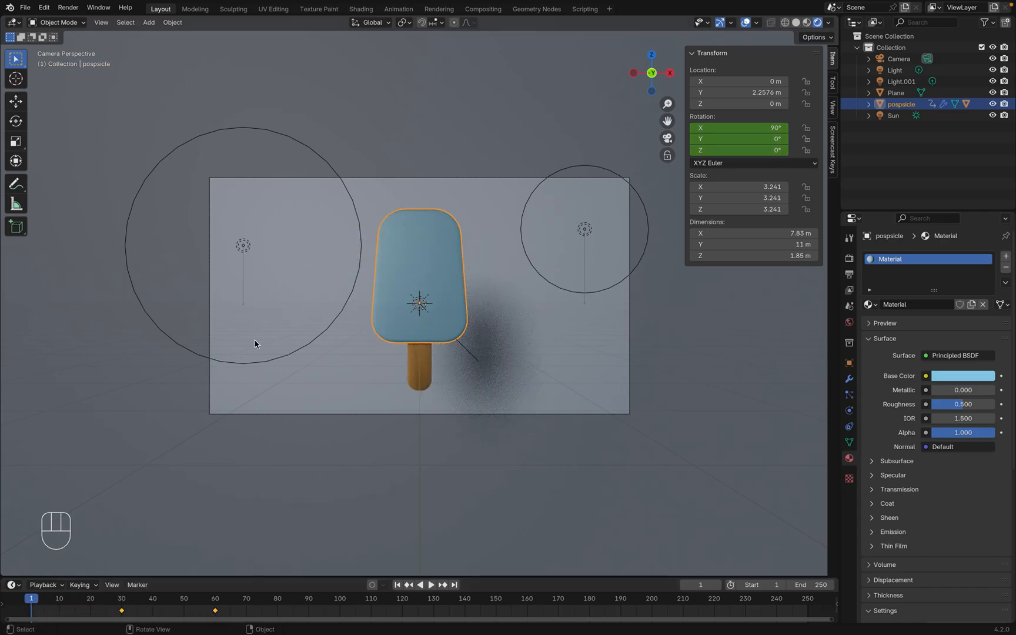
pyautogui.press('space')
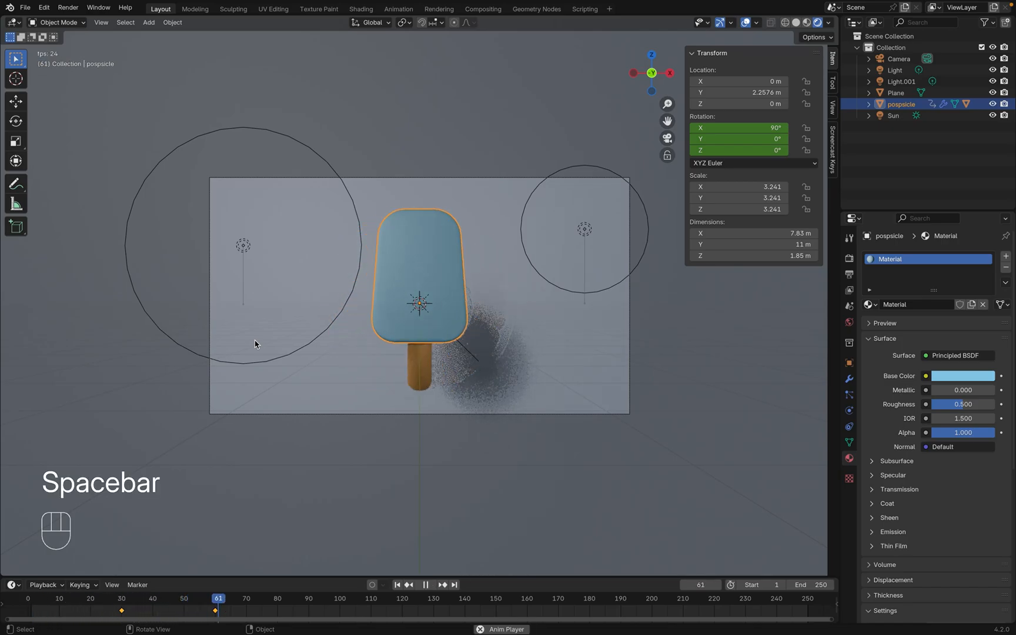
pyautogui.press('space')
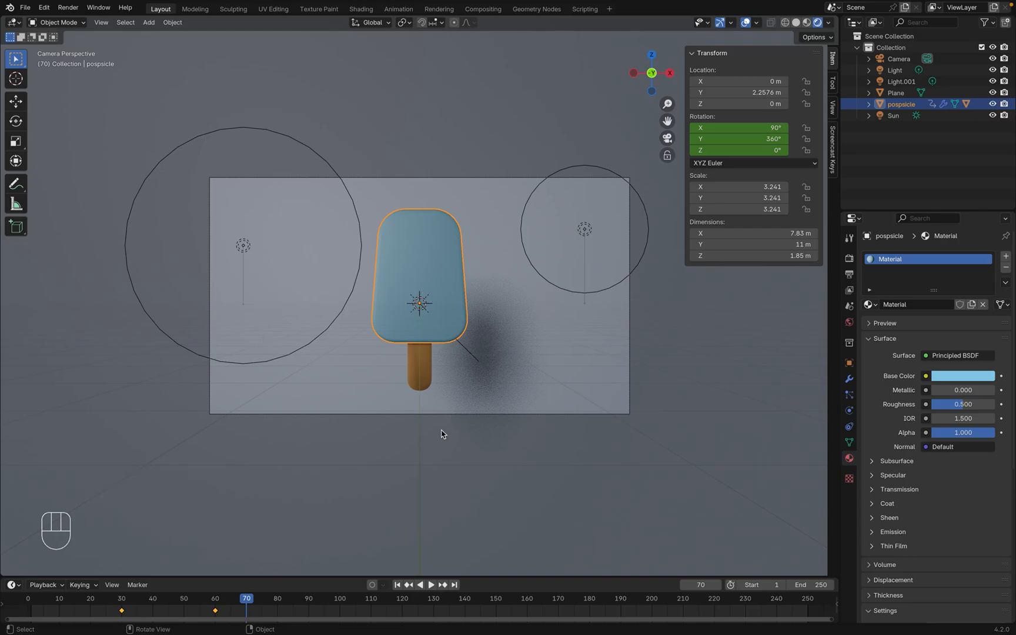
pyautogui.click(118, 603)
pyautogui.press('space')
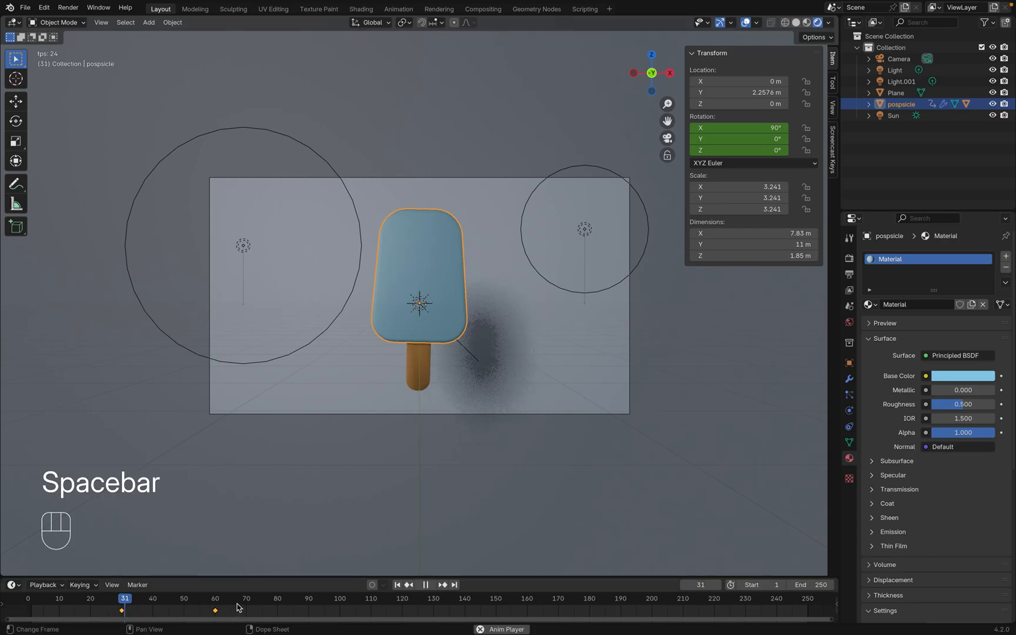
pyautogui.press('space')
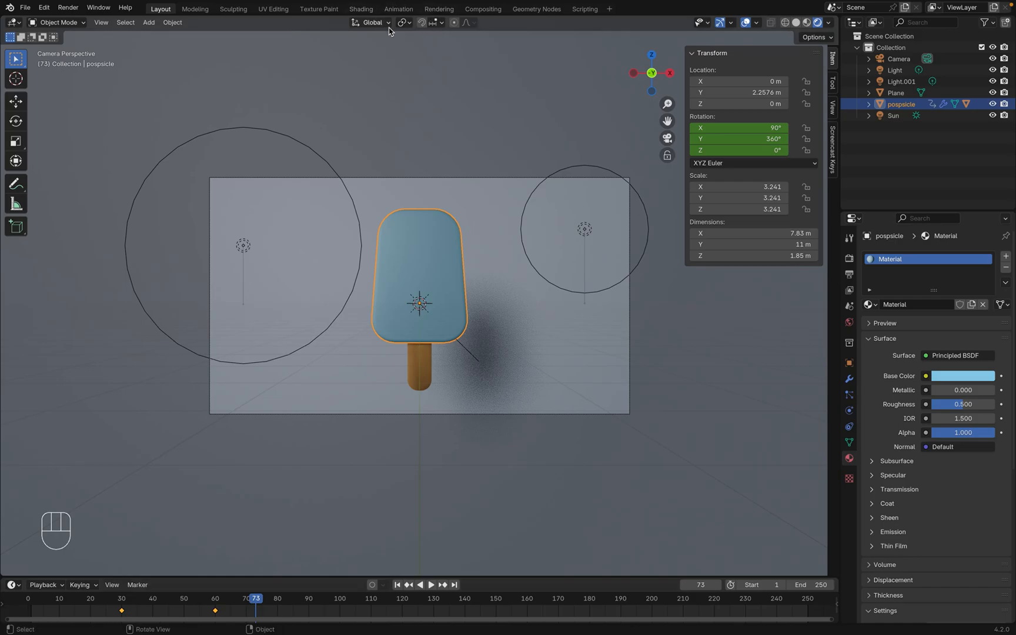
# Switch to the Animation workspace and change the Dope Sheet area into a Graph Editor
pyautogui.click(398, 9)
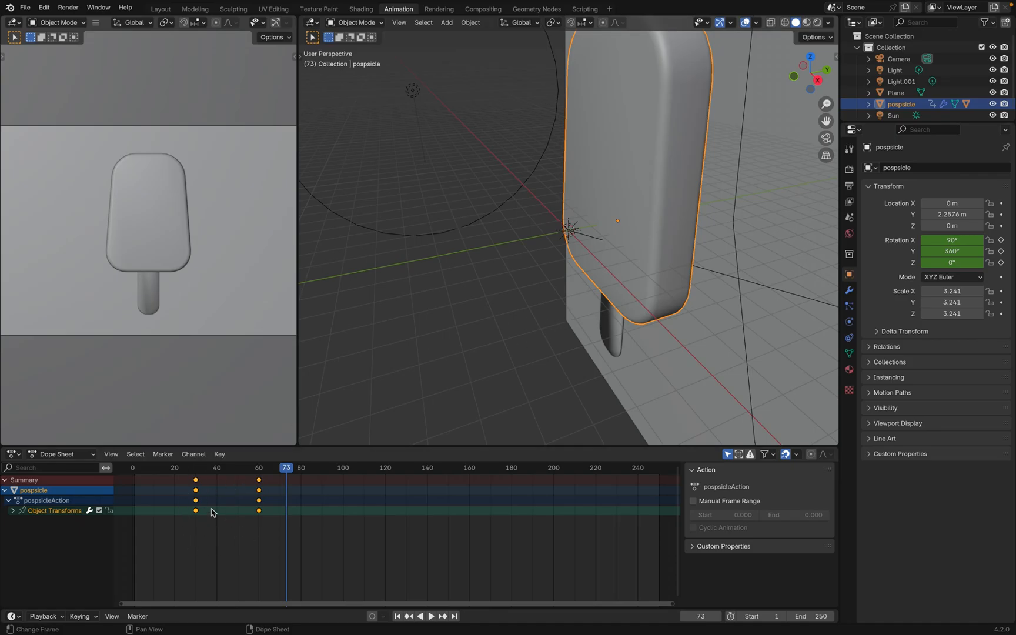
pyautogui.click(13, 454)
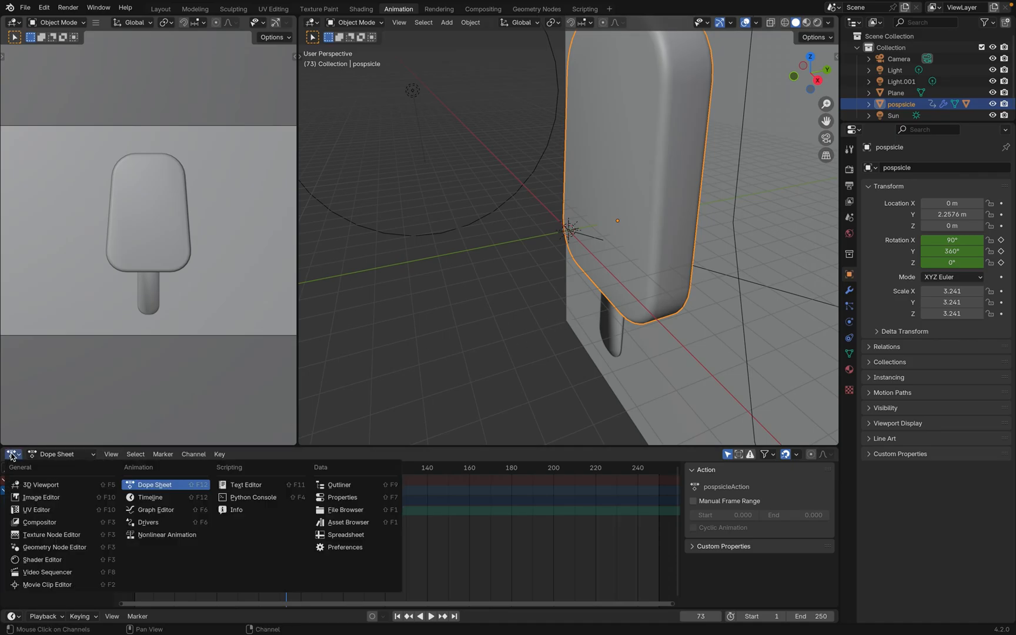
pyautogui.click(13, 454)
pyautogui.click(13, 454)
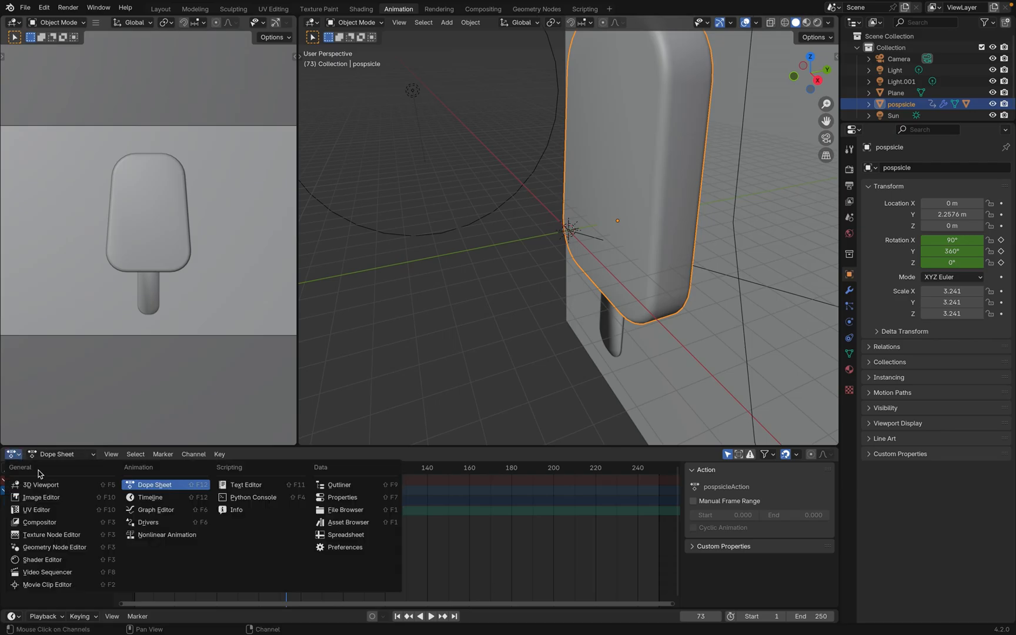
pyautogui.click(152, 512)
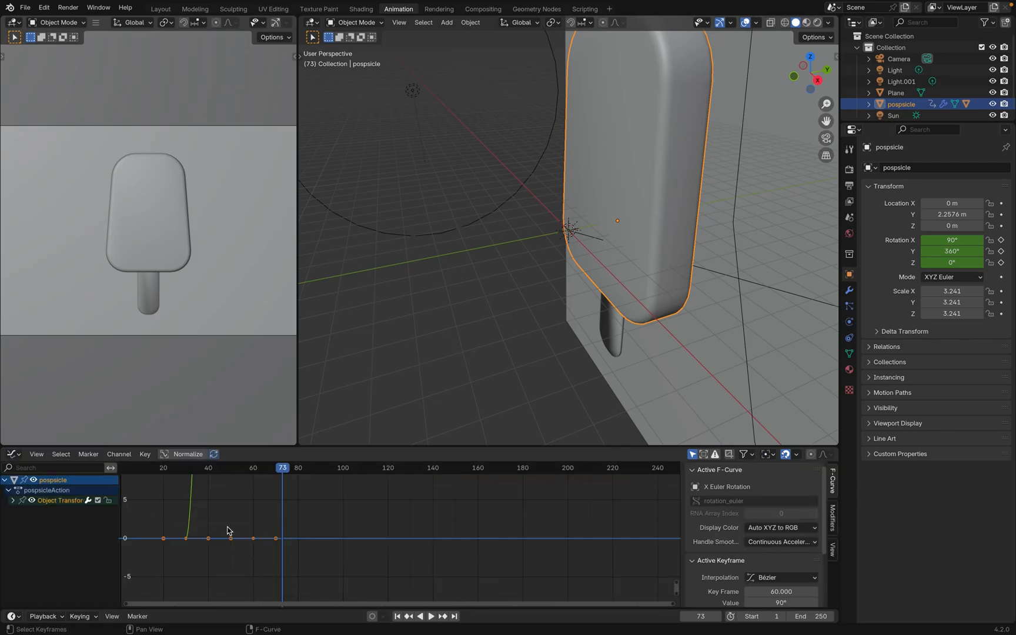
# Move the incoming handle of the popsicle's Y rotation keyframe at frame 60 back 15 frames, constrained to the X axis
pyautogui.scroll(15, 258, 547)
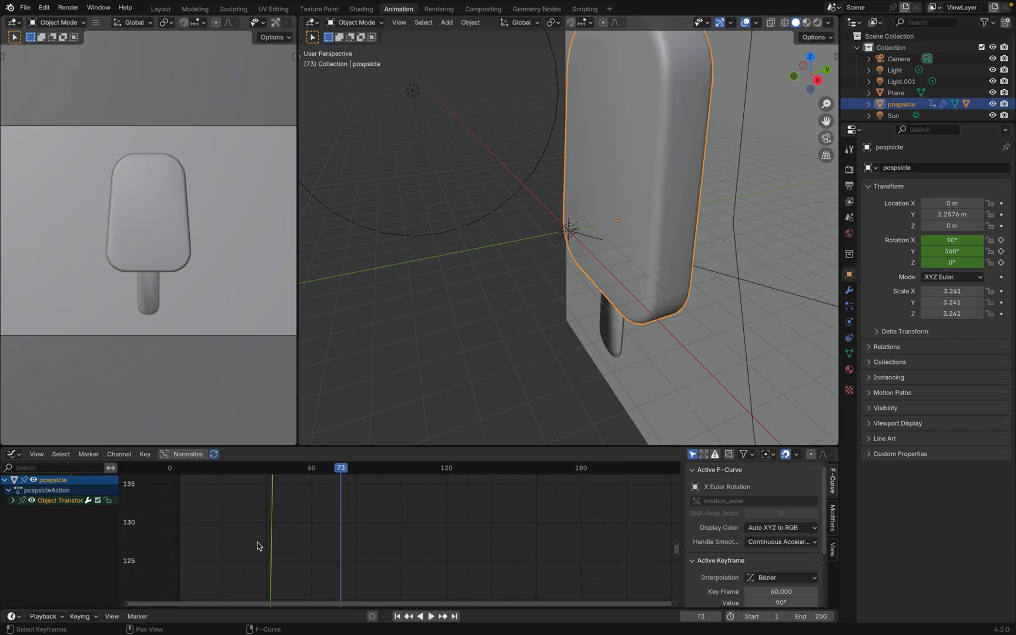
pyautogui.scroll(-5, 257, 547)
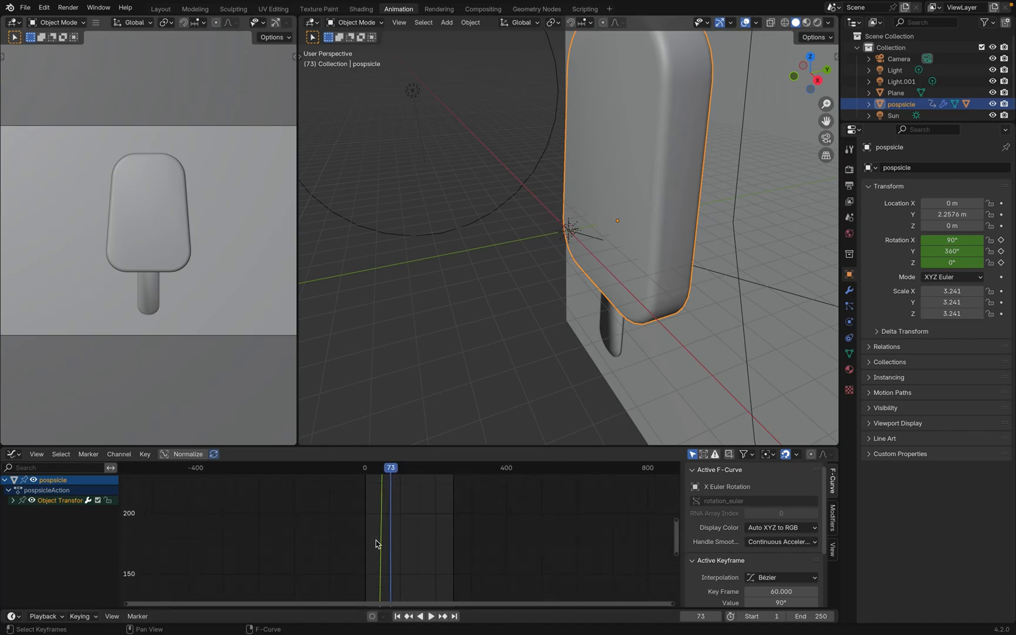
pyautogui.scroll(-4, 384, 539)
pyautogui.scroll(-8, 384, 540)
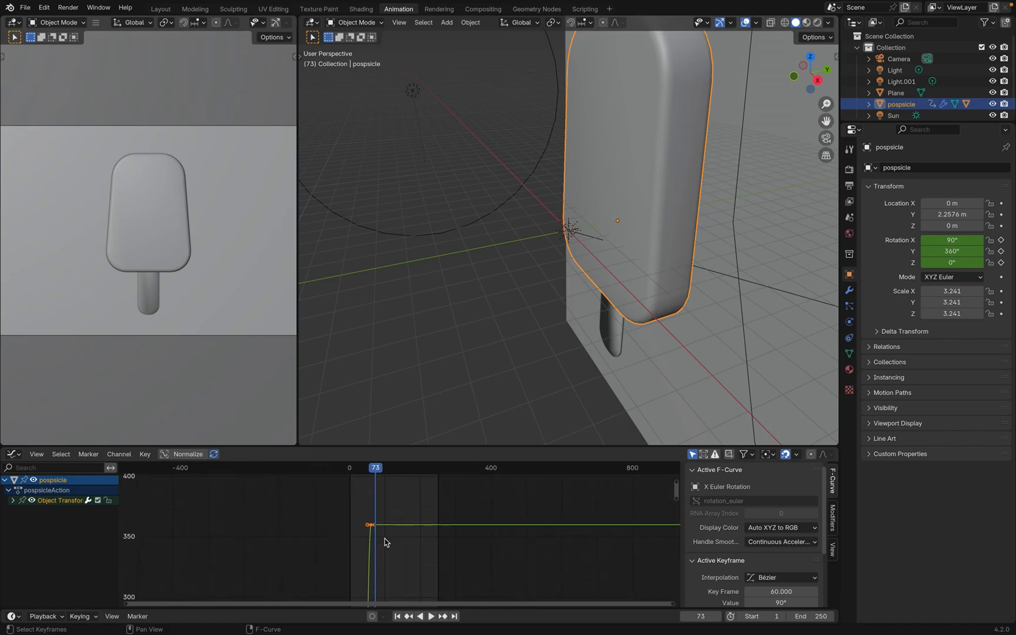
pyautogui.scroll(6, 377, 528)
pyautogui.hscroll(-3, 376, 524)
pyautogui.scroll(2, 377, 524)
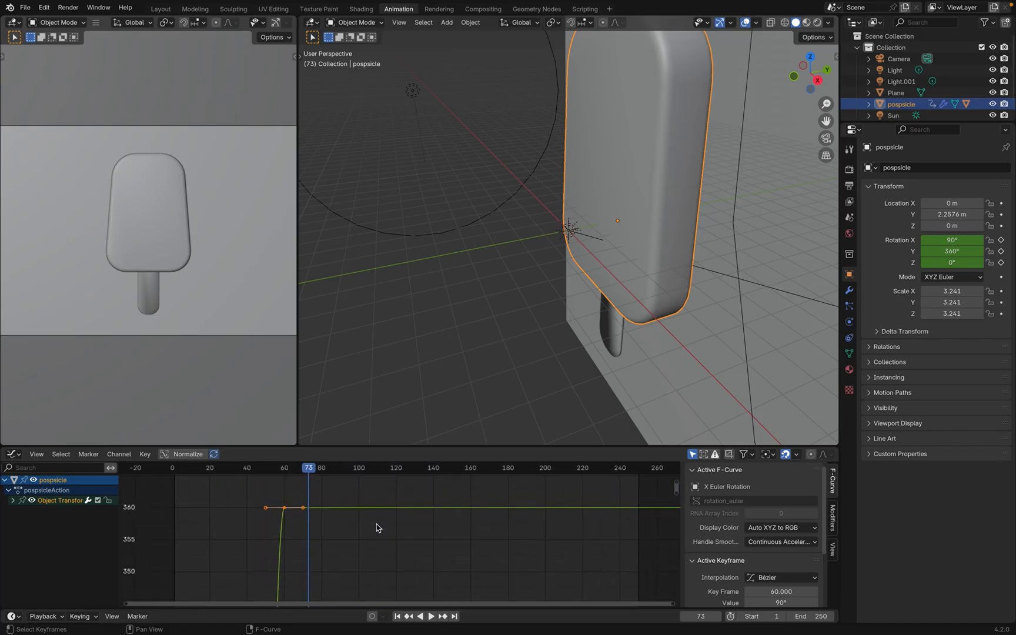
pyautogui.click(265, 508)
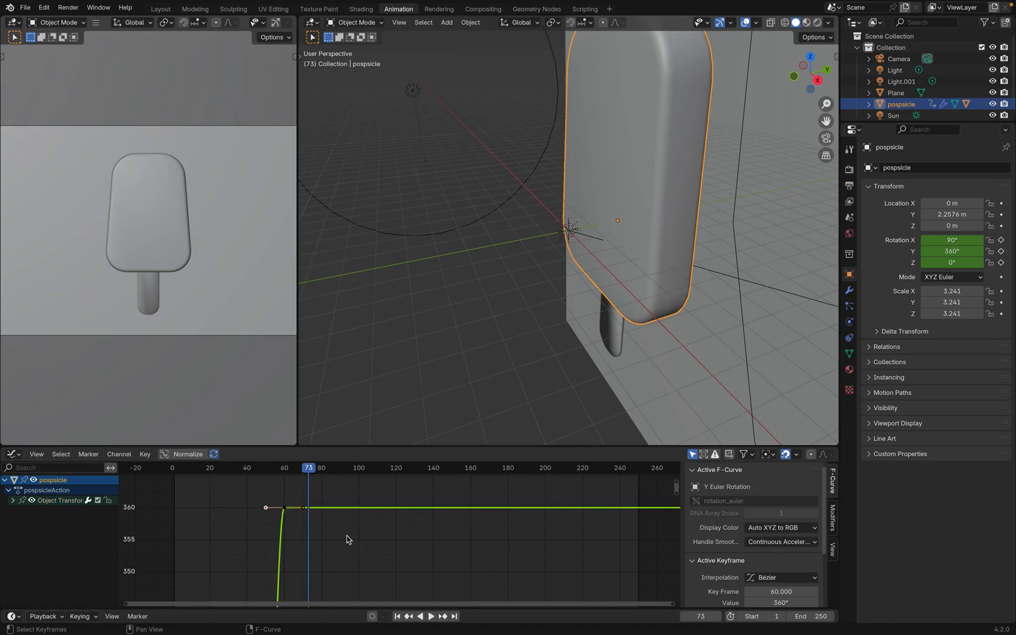
pyautogui.press('g')
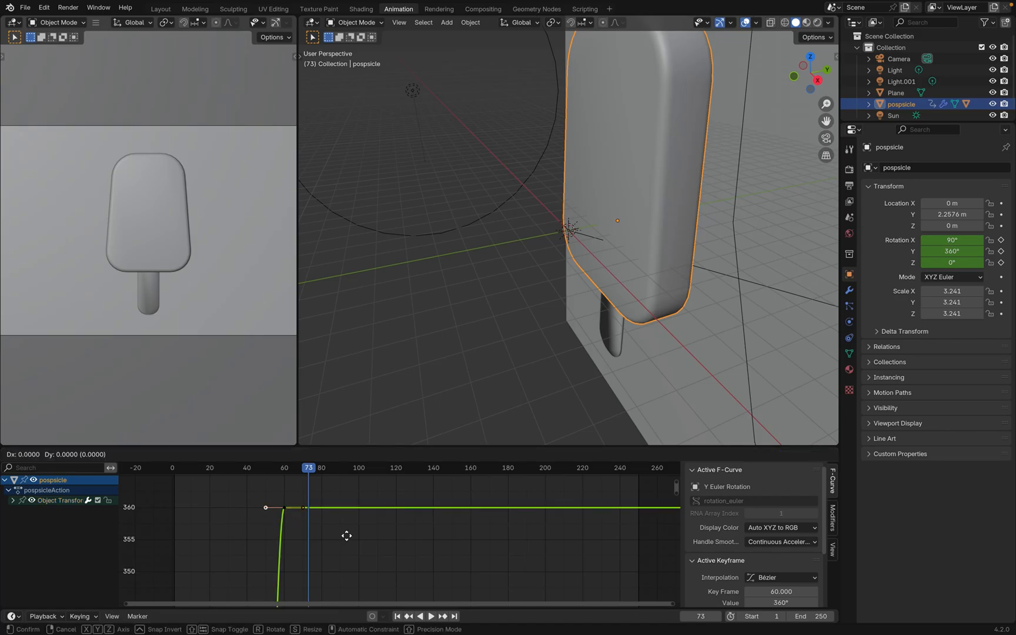
pyautogui.press('x')
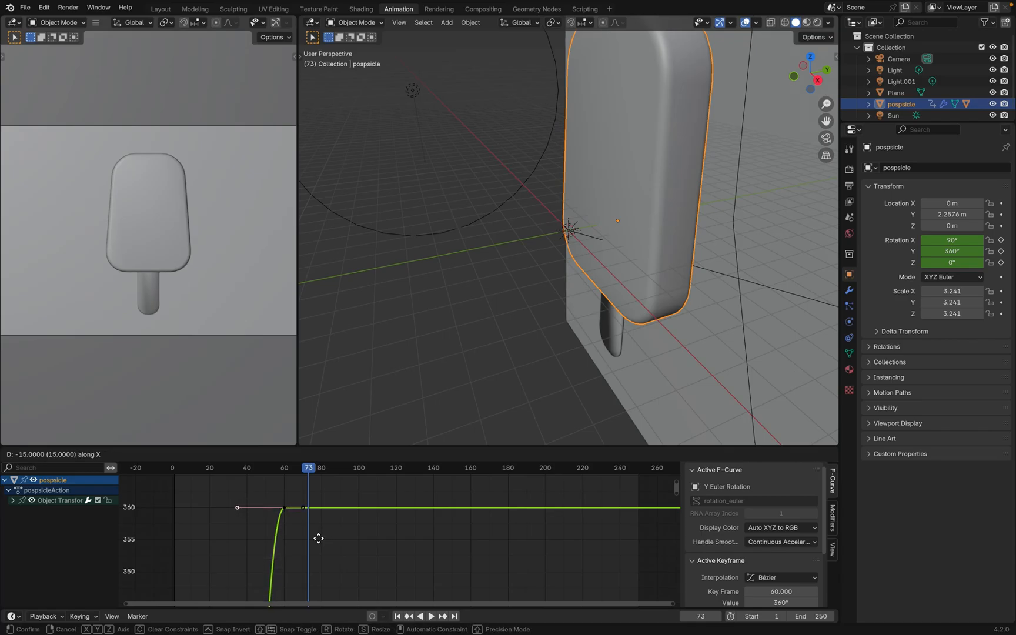
pyautogui.click(319, 542)
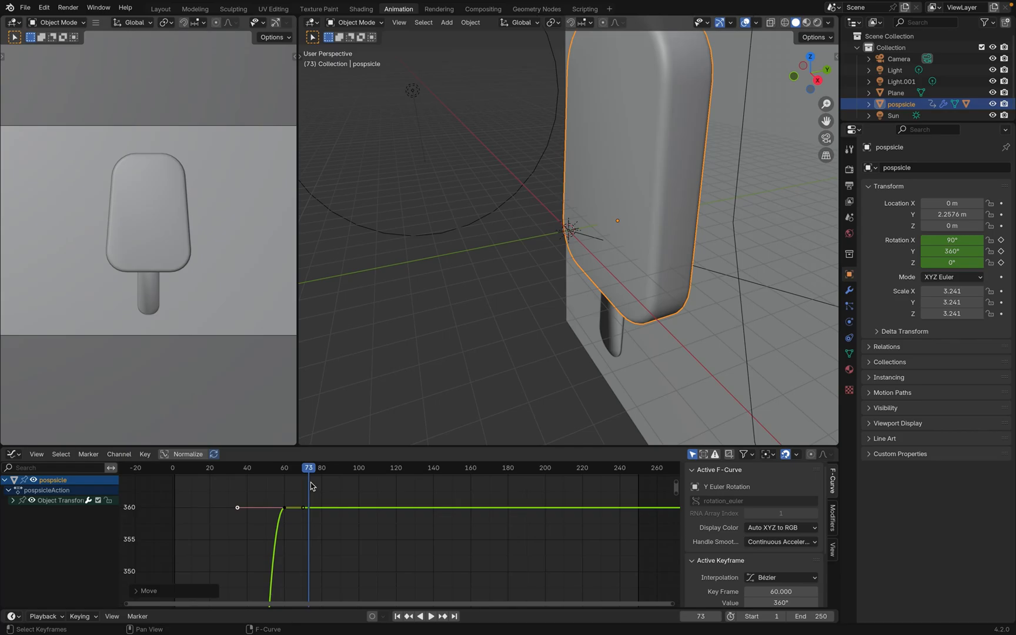
# Play the eased spin from about frame 31, and replay it from frame 29
pyautogui.moveTo(310, 471); pyautogui.dragTo(231, 475)
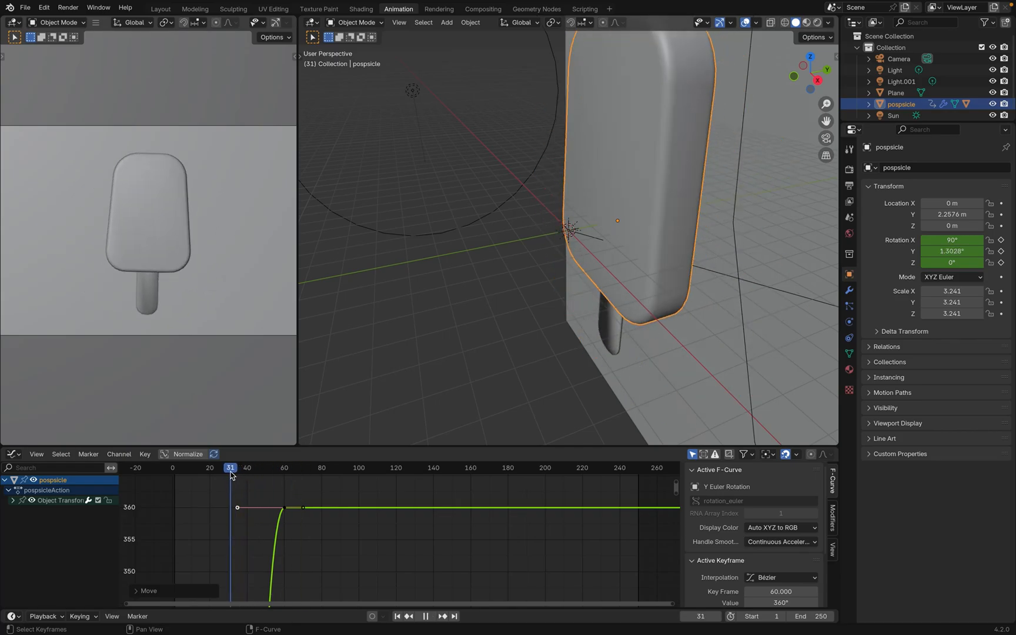
pyautogui.press('space')
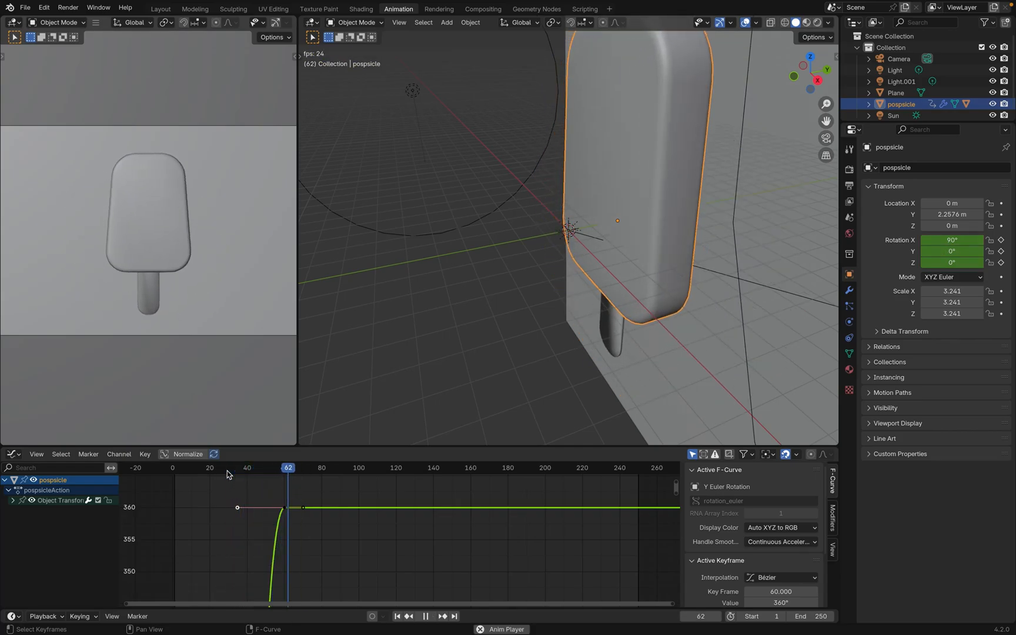
pyautogui.press('space')
pyautogui.click(227, 474)
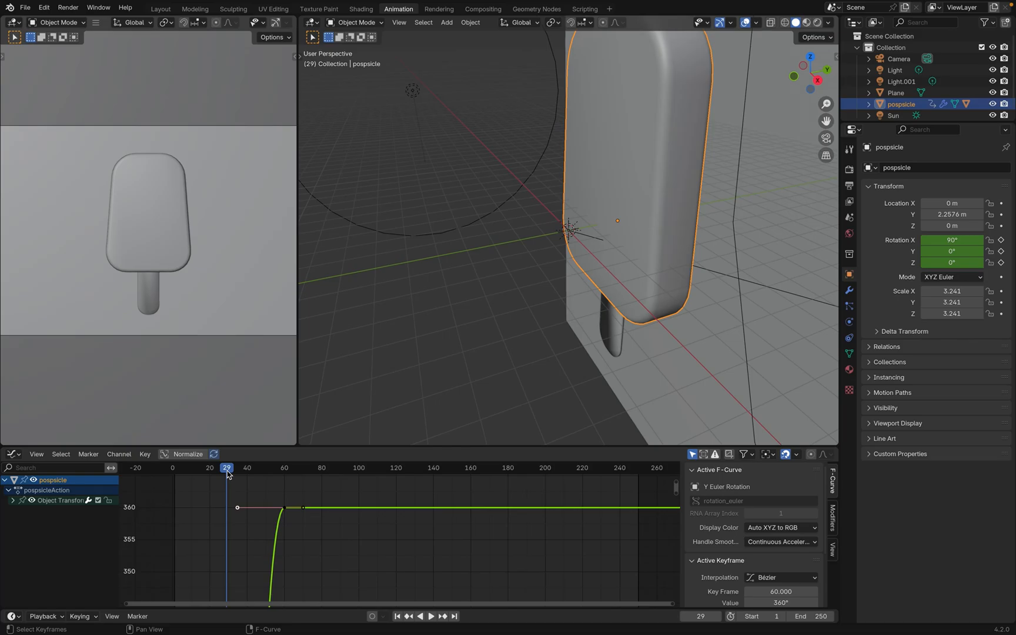
pyautogui.press('space')
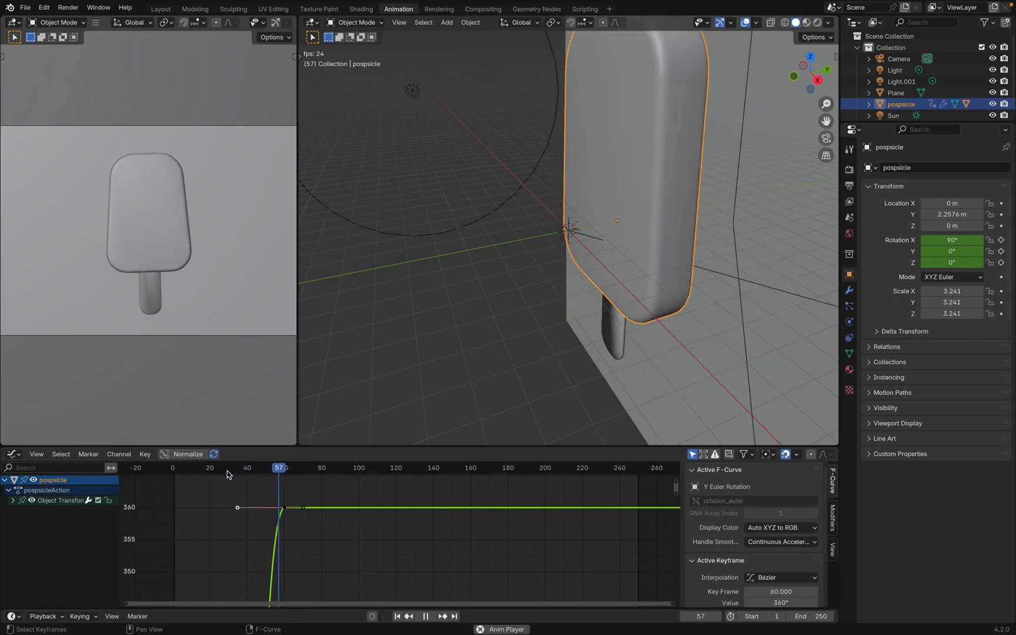
pyautogui.press('space')
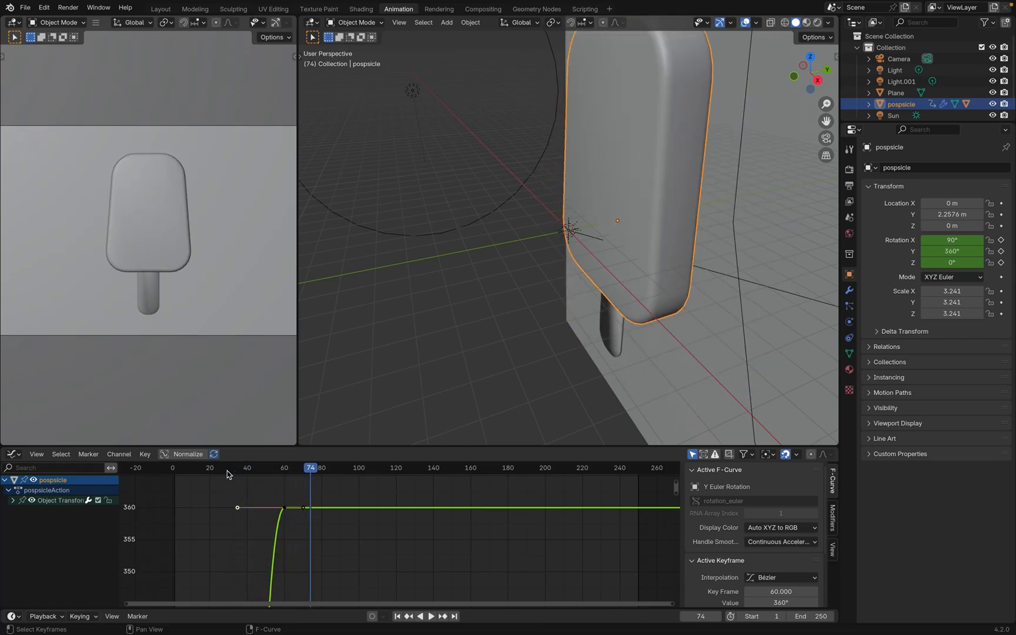
# In the Layout workspace, duplicate the stick and popsicle together and move the copy back along Y to about 5.08 m in top view
pyautogui.click(160, 9)
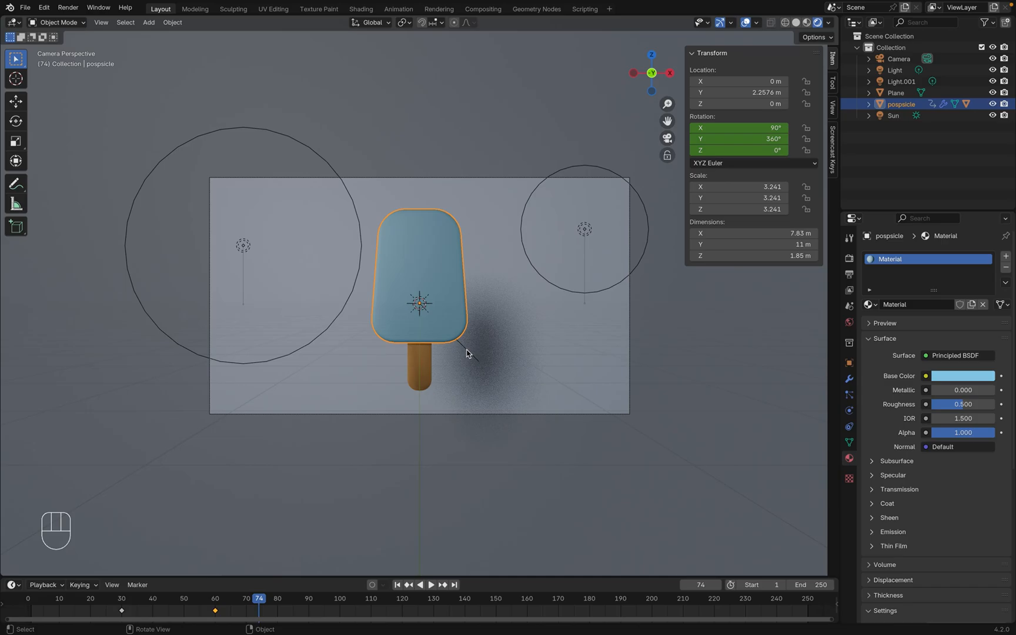
pyautogui.click(428, 372)
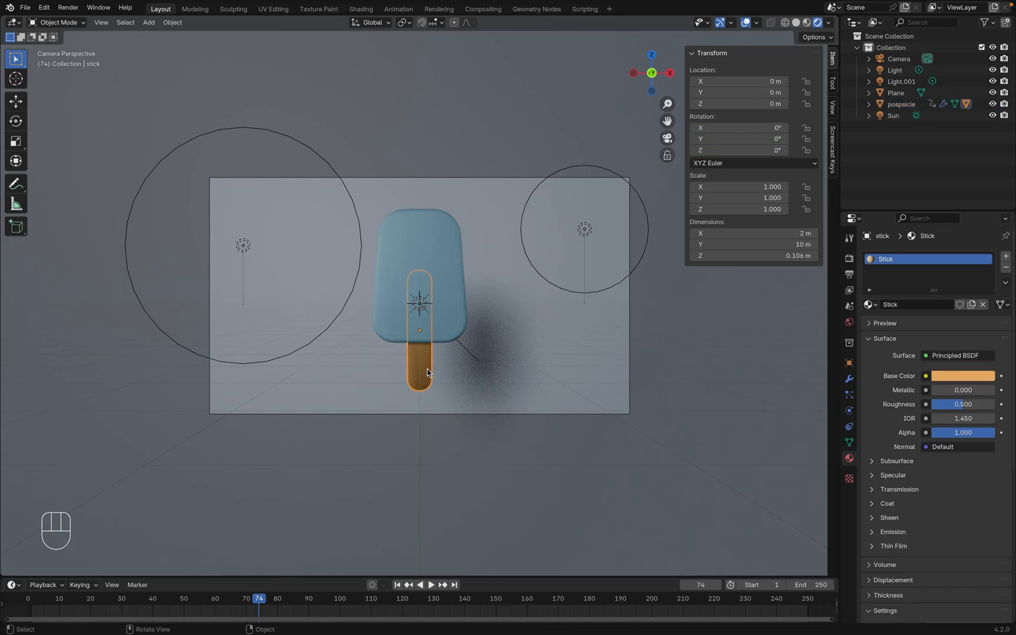
pyautogui.keyDown('shift'); pyautogui.click(458, 302); pyautogui.keyUp('shift')
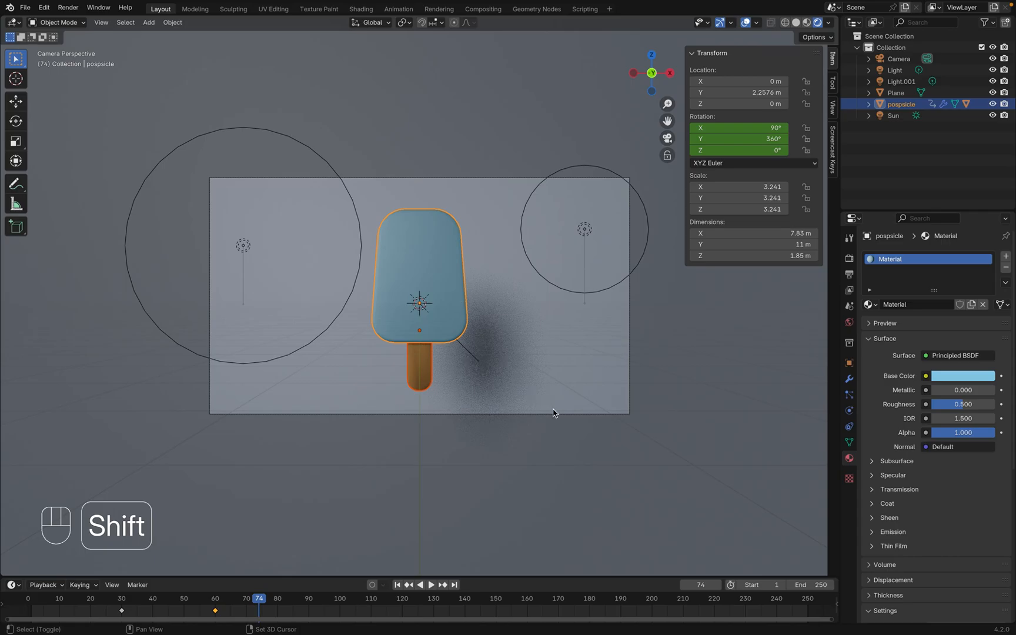
pyautogui.hotkey('shift', 'd')
pyautogui.press('Return')
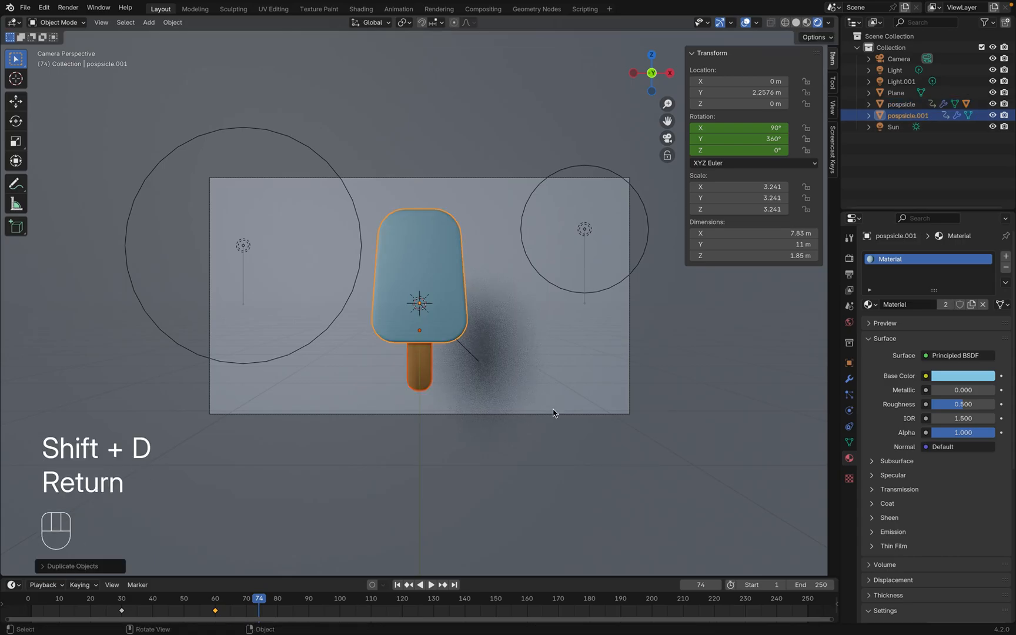
pyautogui.press('`')
pyautogui.click(556, 357)
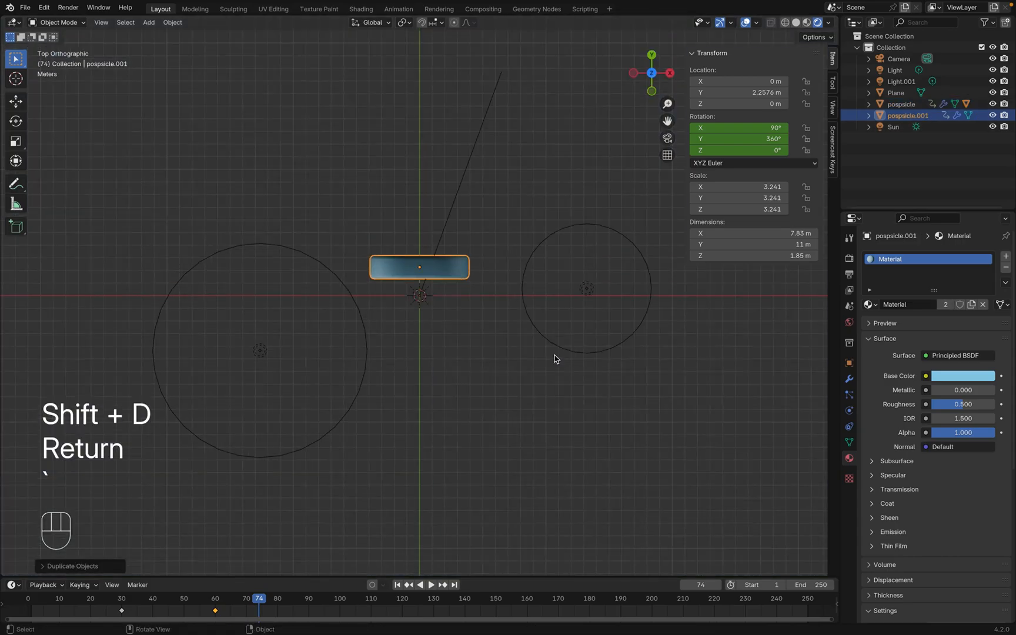
pyautogui.press('g')
pyautogui.press('y')
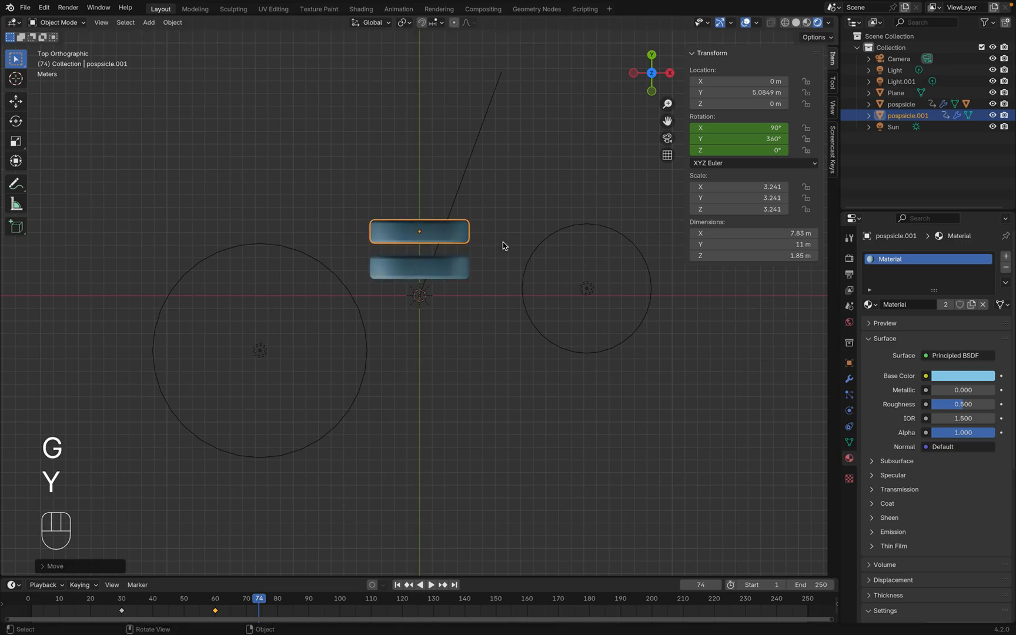
pyautogui.click(503, 245)
# Duplicate the rearmost popsicle with its stick and move the copy along Y to about 8.14 m
pyautogui.hotkey('shift', 'd')
pyautogui.press('Return')
pyautogui.press('g')
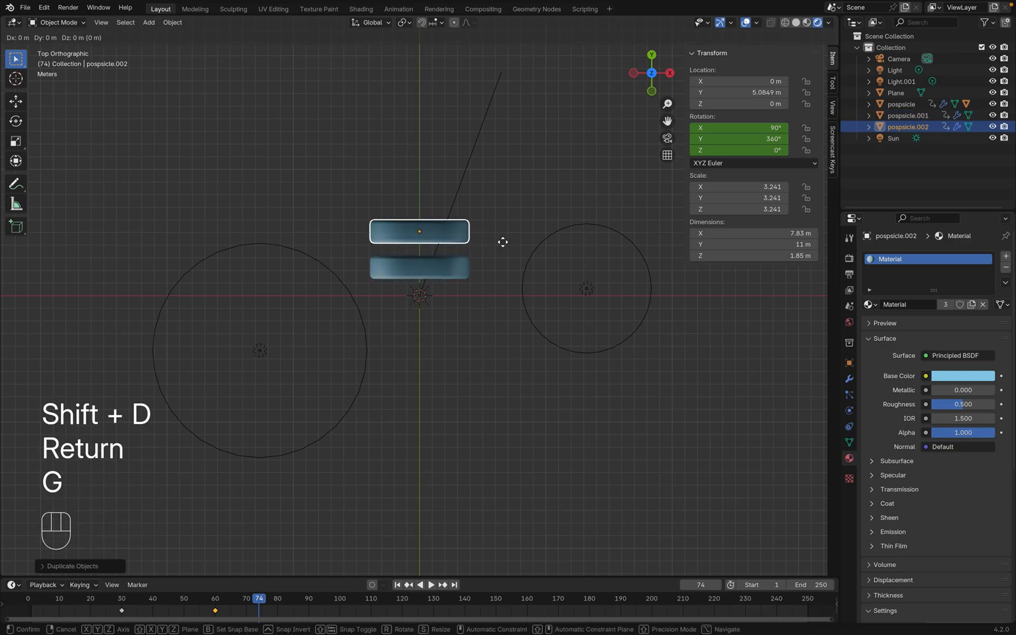
pyautogui.press('y')
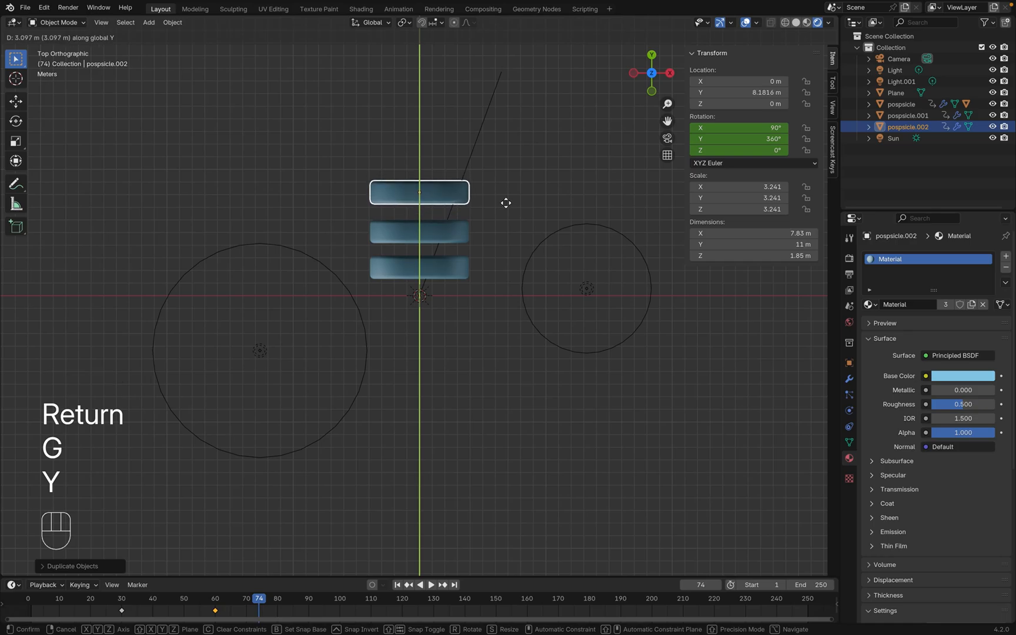
pyautogui.click(507, 206)
# Duplicate the popsicle and stick again and move this copy along Y to about 11.05 m
pyautogui.hotkey('shift', 'd')
pyautogui.press('Return')
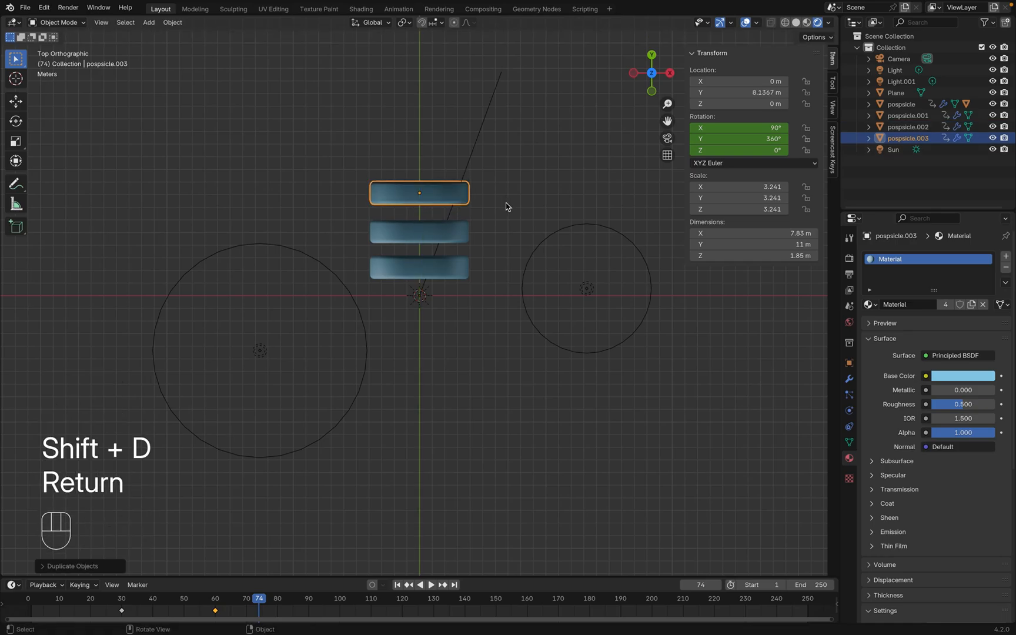
pyautogui.press('g')
pyautogui.press('y')
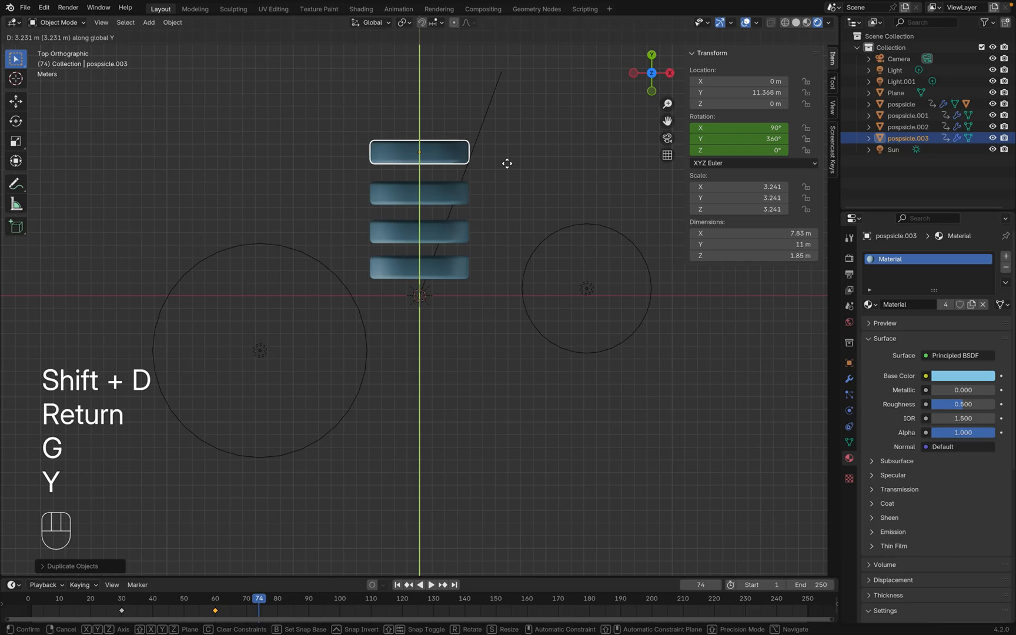
pyautogui.click(507, 166)
# Add a fourth copy of the popsicle and stick, placing it along Y at about 13.79 m
pyautogui.hotkey('shift', 'd')
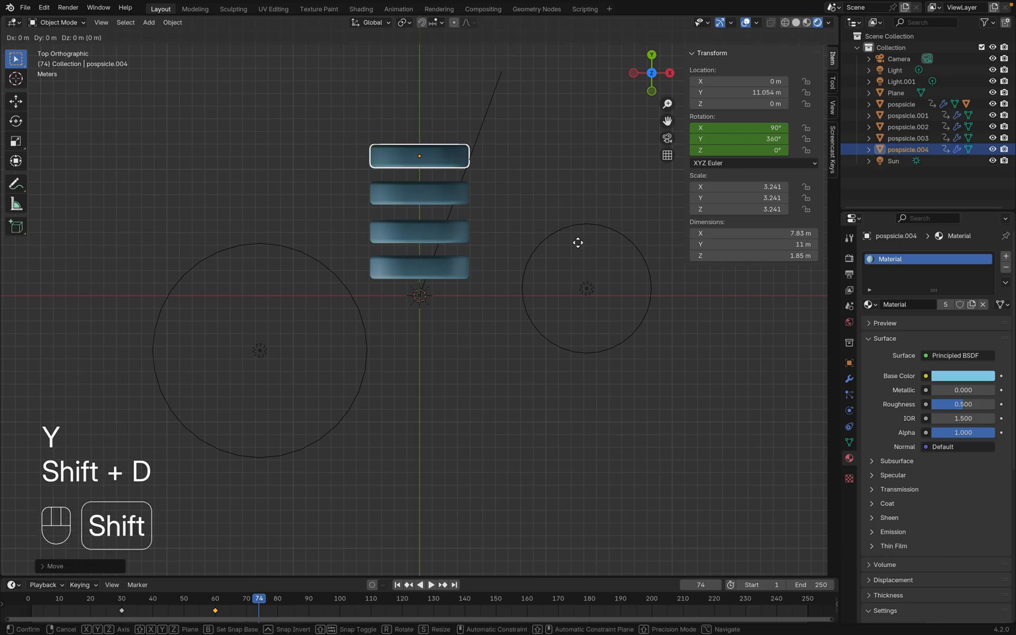
pyautogui.press('Return')
pyautogui.press('g')
pyautogui.press('y')
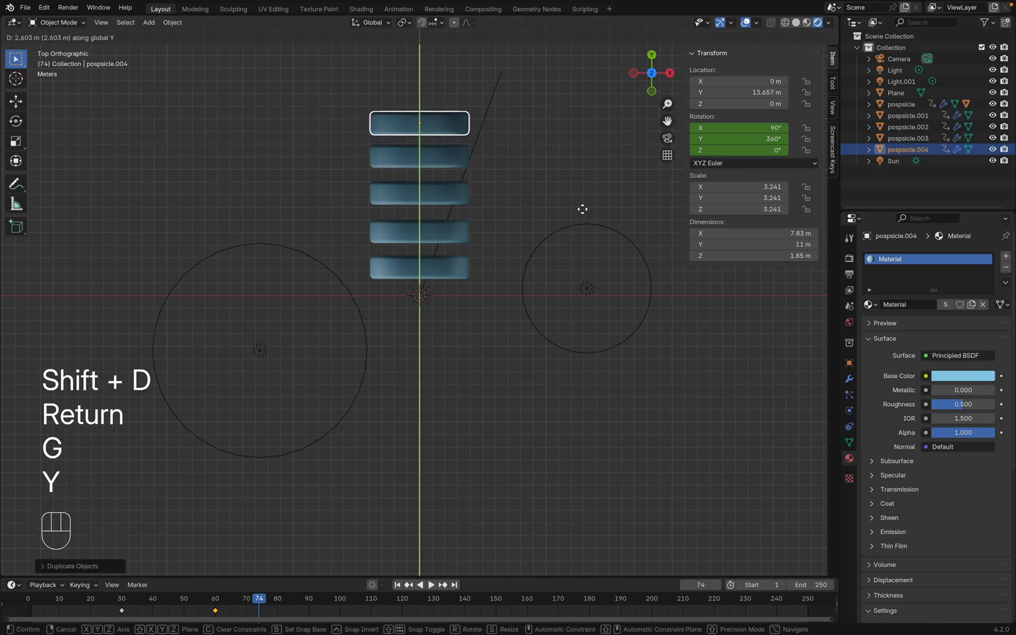
pyautogui.click(583, 210)
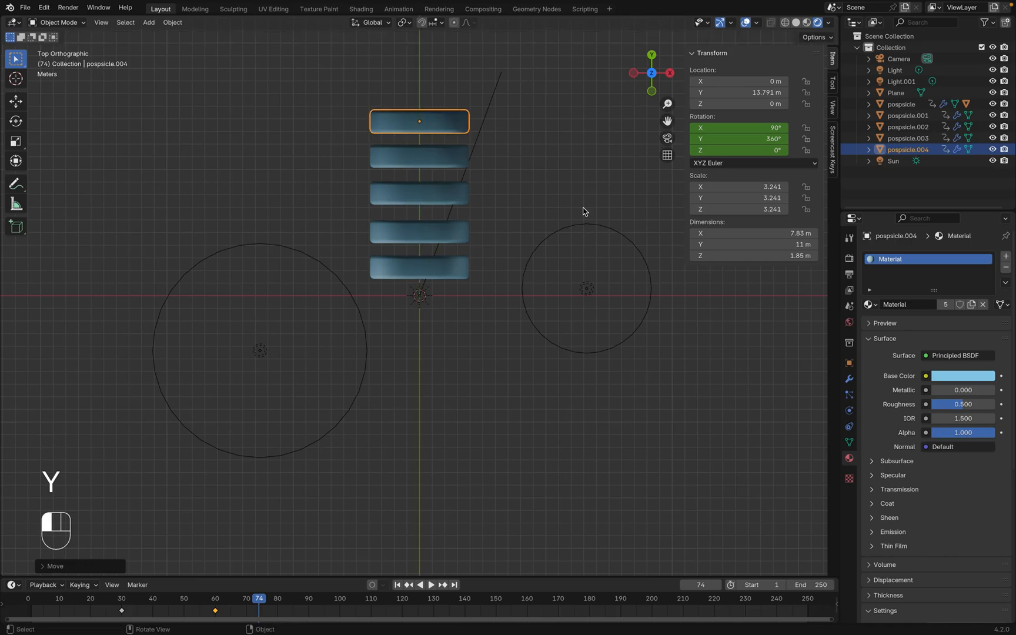
# Inspect the row of five popsicles from an angle and play their spin animation from about frame 21
pyautogui.scroll(-10, 583, 211)
pyautogui.hscroll(10, 583, 211)
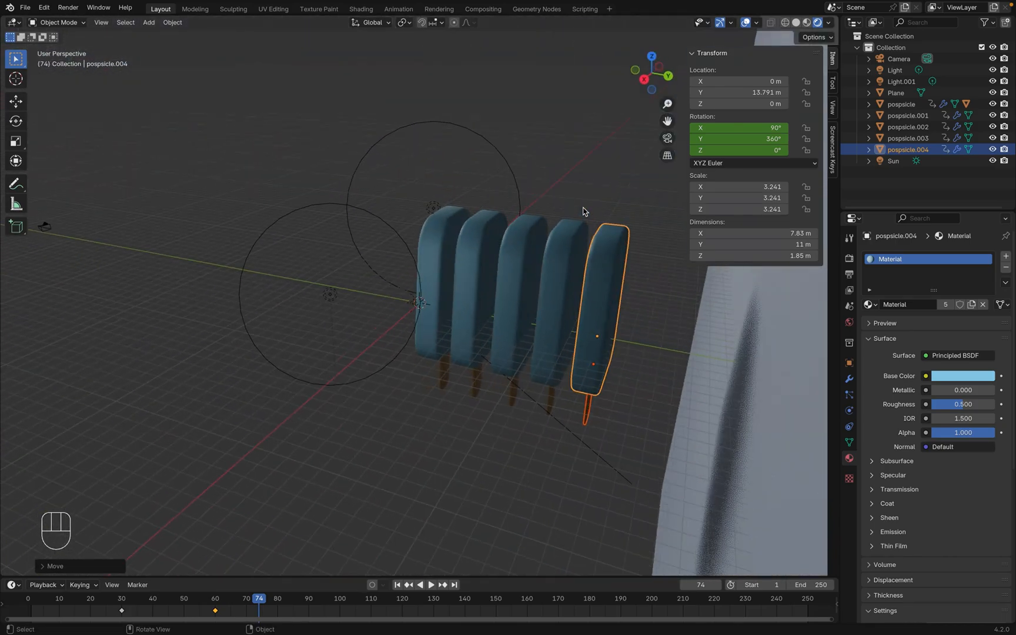
pyautogui.hscroll(-5, 584, 211)
pyautogui.hscroll(-10, 583, 211)
pyautogui.scroll(3, 584, 210)
pyautogui.hscroll(5, 583, 210)
pyautogui.scroll(-3, 583, 210)
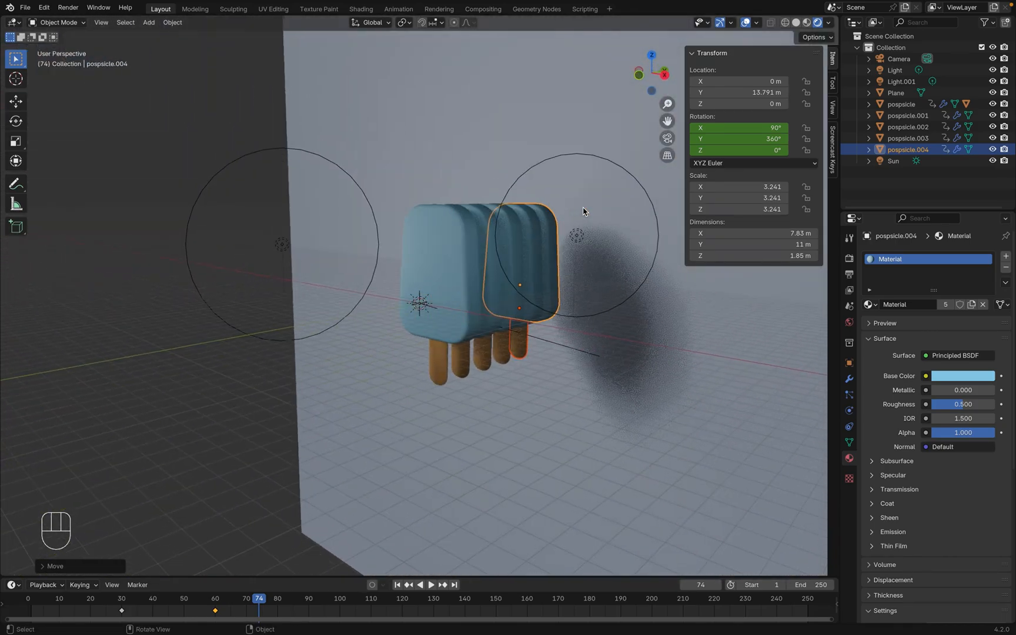
pyautogui.moveTo(174, 597); pyautogui.dragTo(92, 598)
pyautogui.press('space')
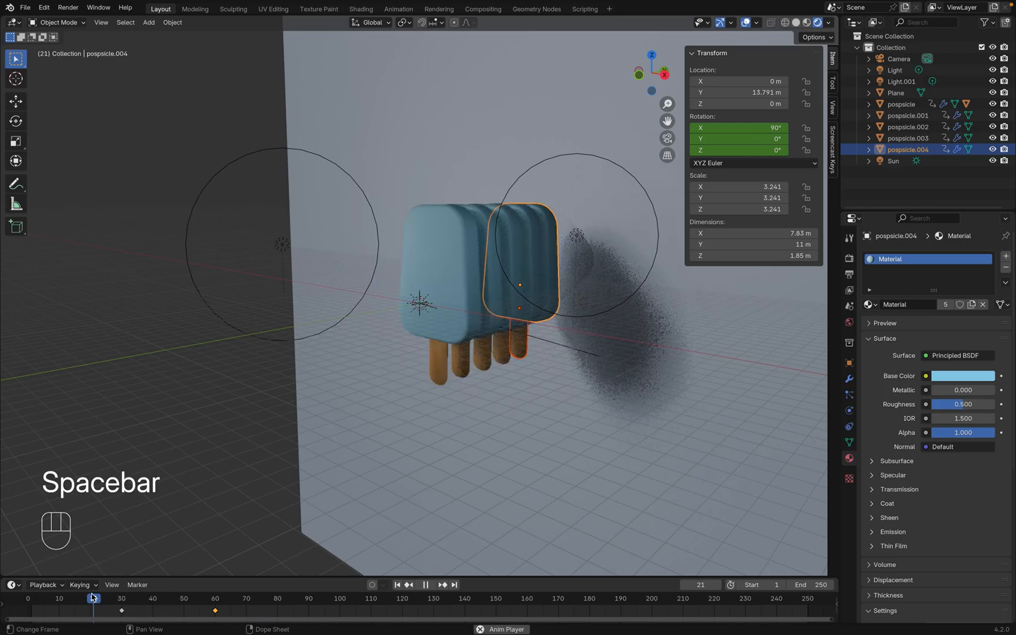
pyautogui.press('space')
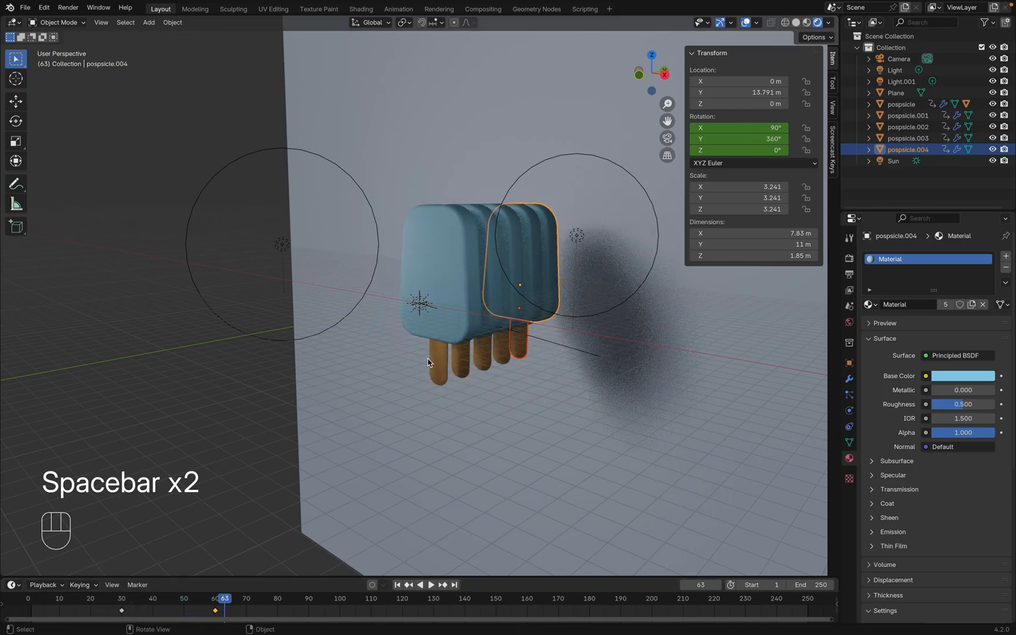
# Look through the camera, deselect everything and play the spin animation from about frame 19
pyautogui.press('`')
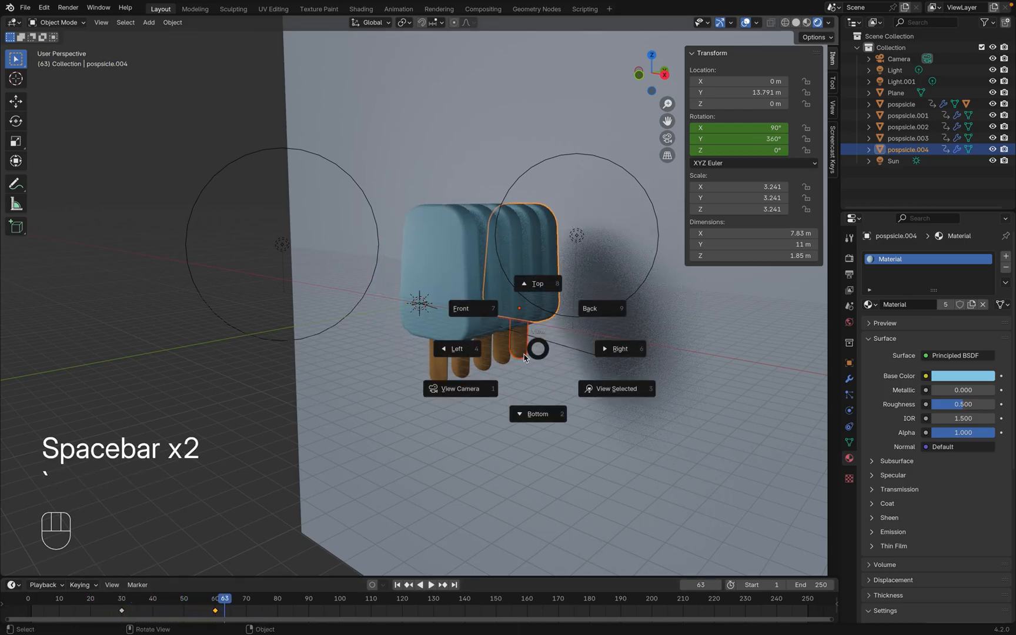
pyautogui.click(460, 388)
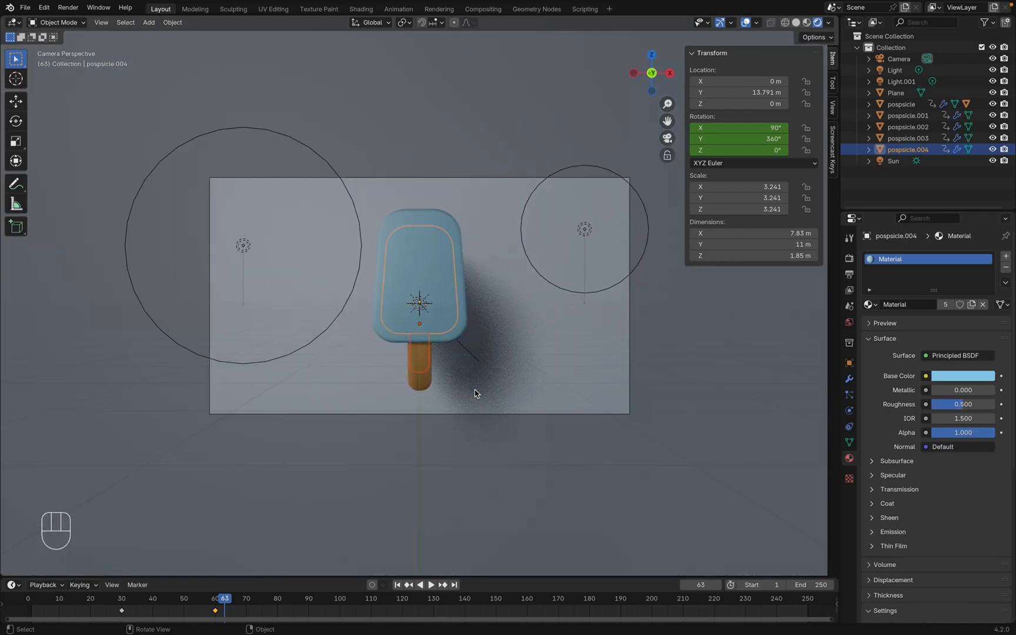
pyautogui.hotkey('alt', 'a')
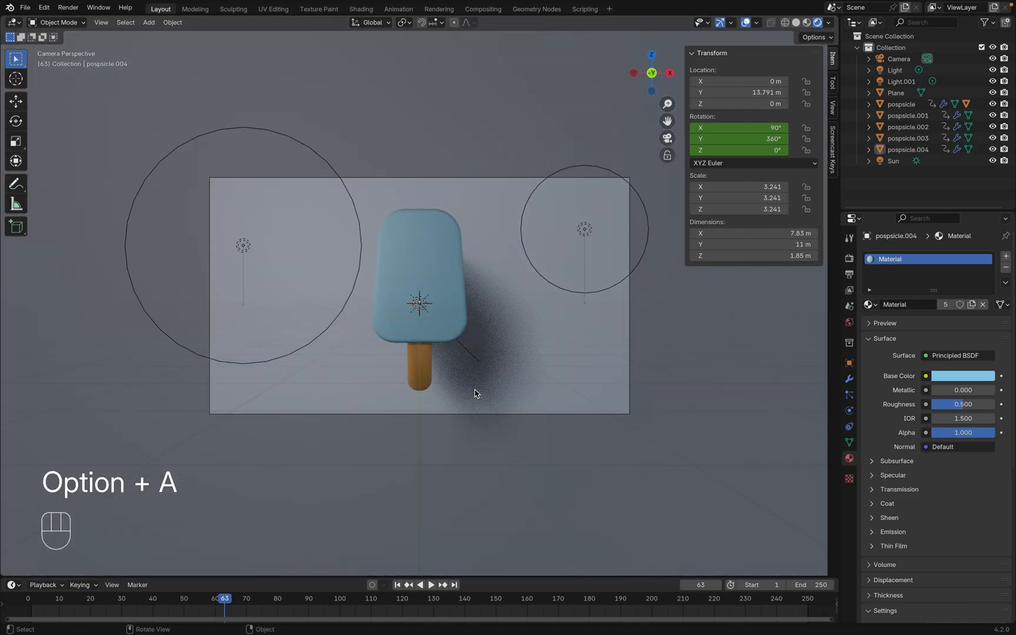
pyautogui.click(86, 604)
pyautogui.press('space')
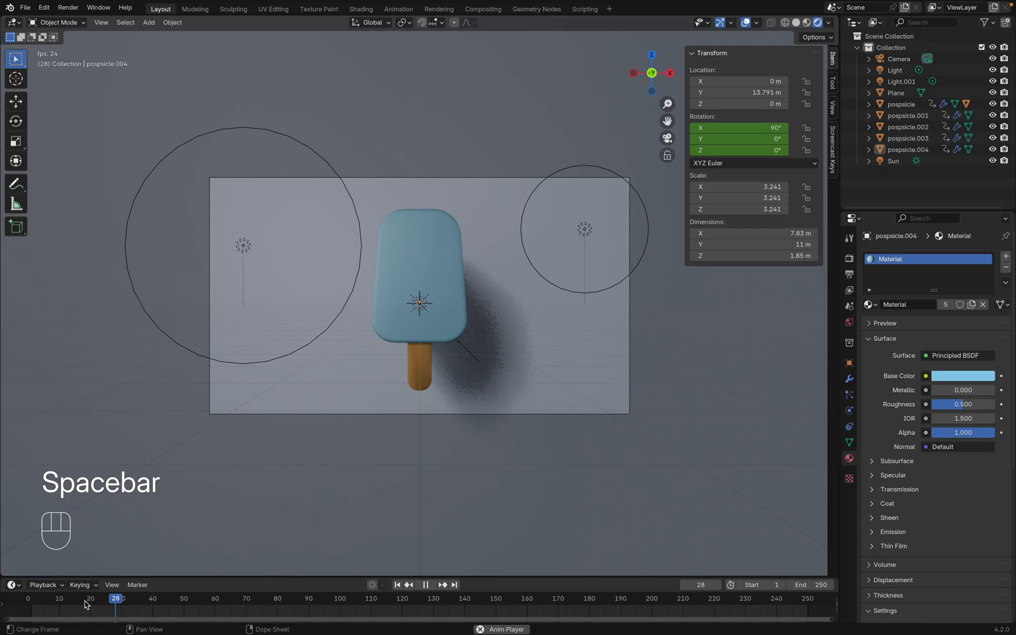
pyautogui.press('space')
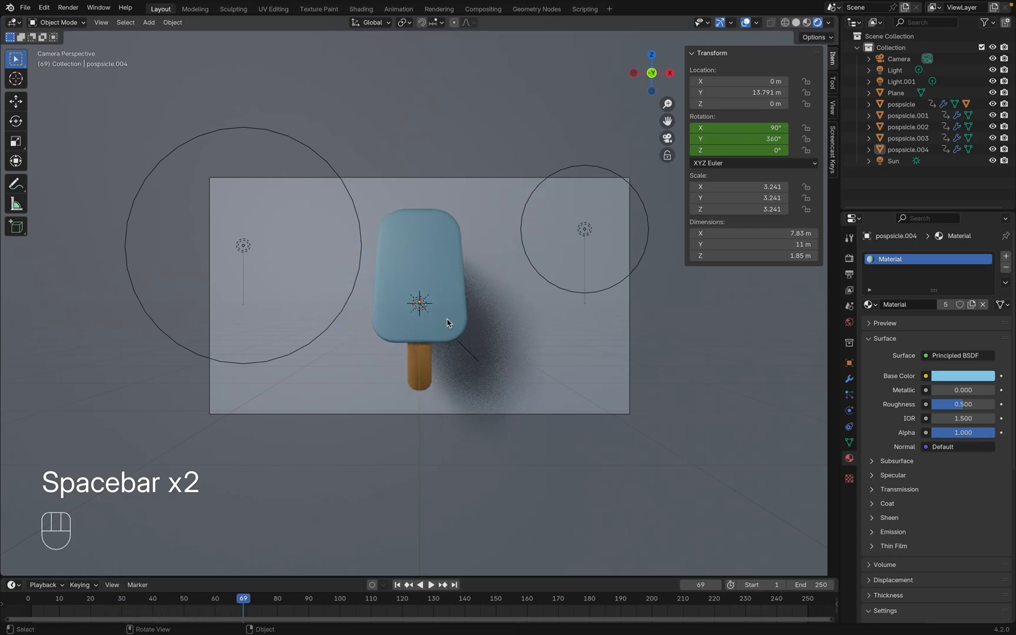
# Select the four popsicles behind the front one and shift all their keyframes forward 5 frames, to frames 35 and 65
pyautogui.hscroll(10, 447, 319)
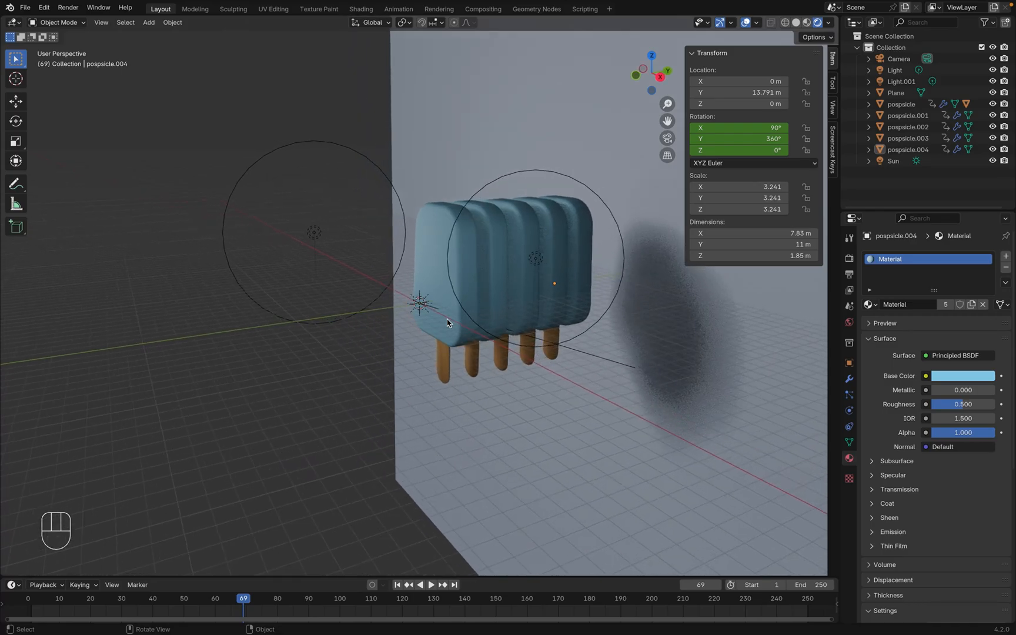
pyautogui.click(501, 285)
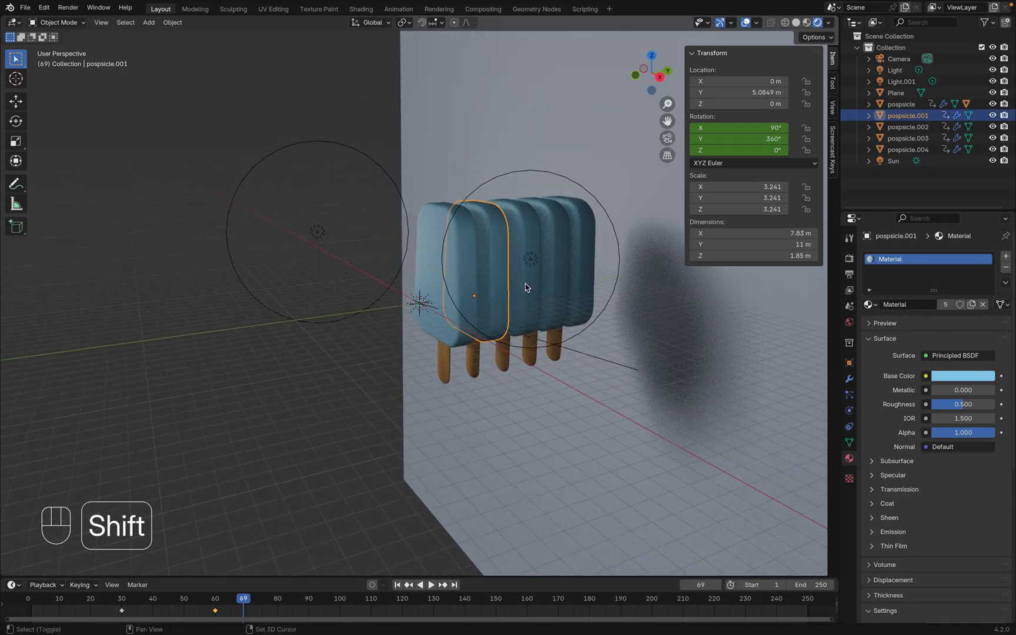
pyautogui.keyDown('shift'); pyautogui.click(521, 282); pyautogui.keyUp('shift')
pyautogui.keyDown('shift'); pyautogui.click(563, 276); pyautogui.keyUp('shift')
pyautogui.keyDown('shift'); pyautogui.click(584, 279); pyautogui.keyUp('shift')
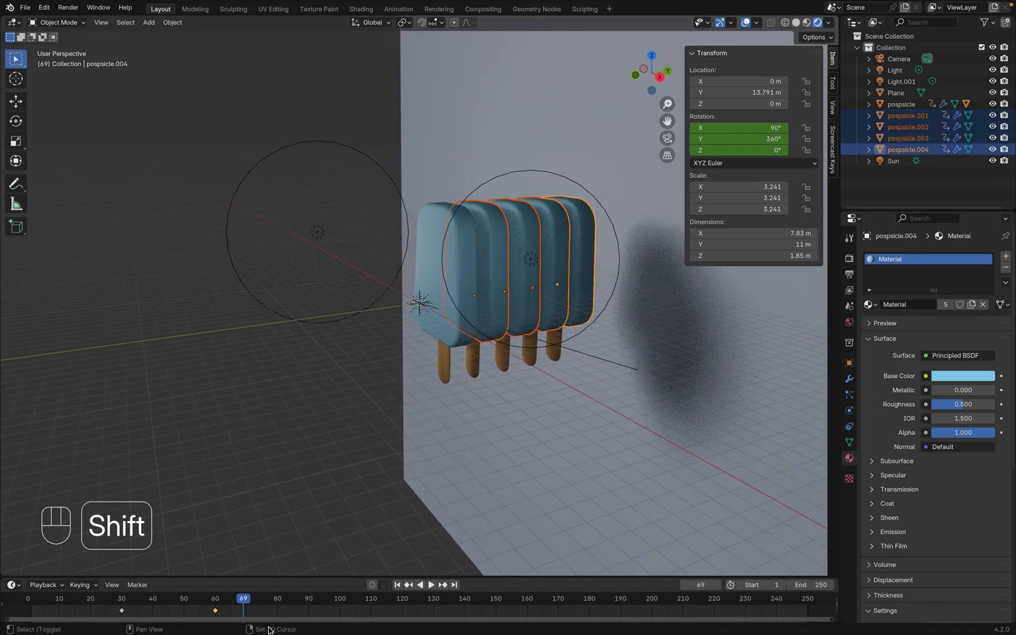
pyautogui.press('a')
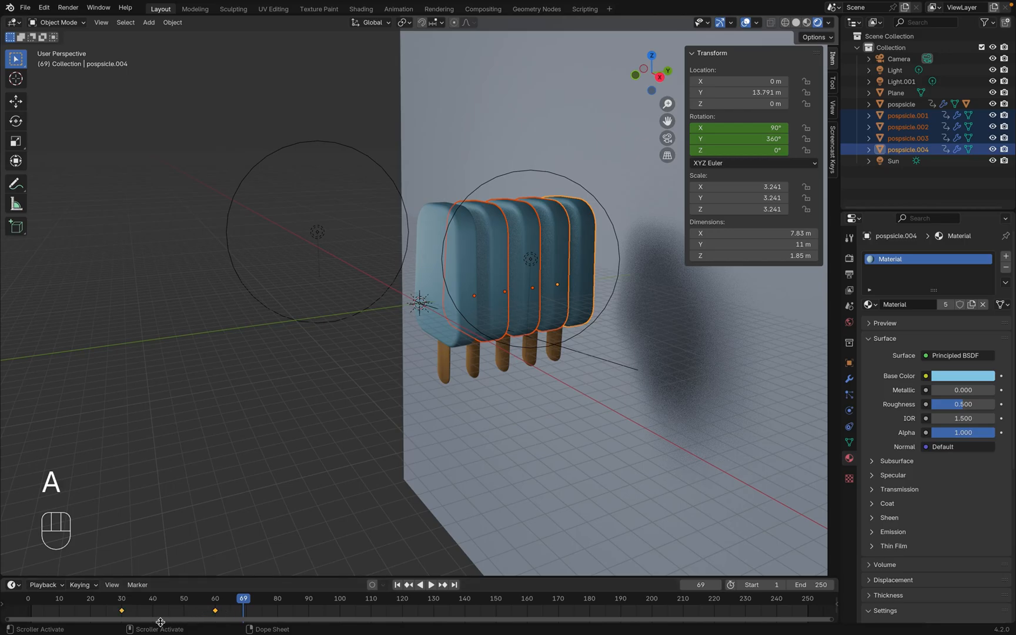
pyautogui.press('g')
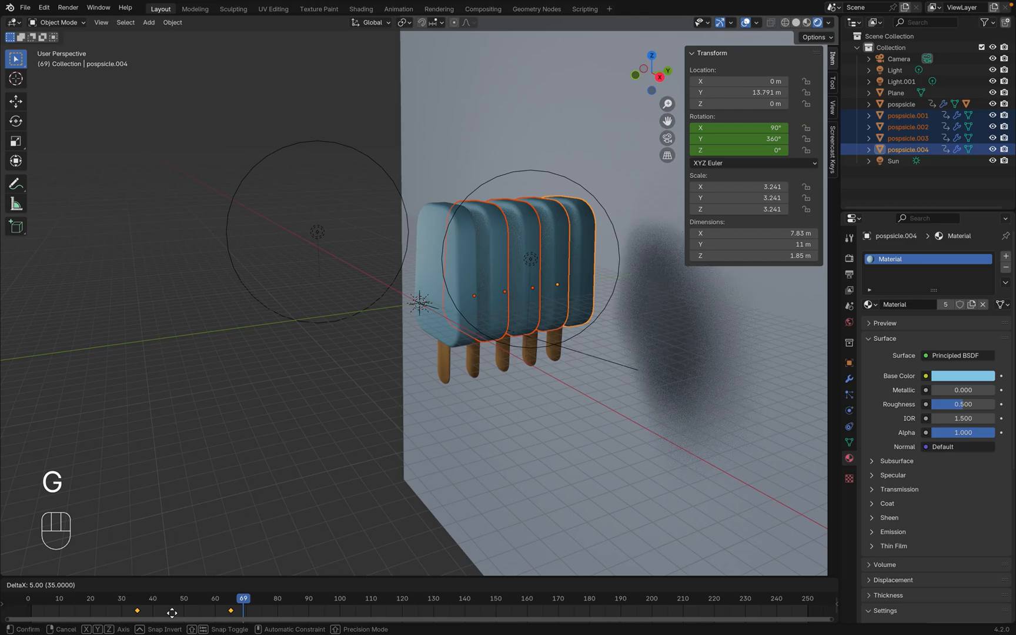
pyautogui.click(171, 612)
# Shift the keyframes of the three rearmost popsicles forward another 5 frames, to frames 40 and 70
pyautogui.click(504, 297)
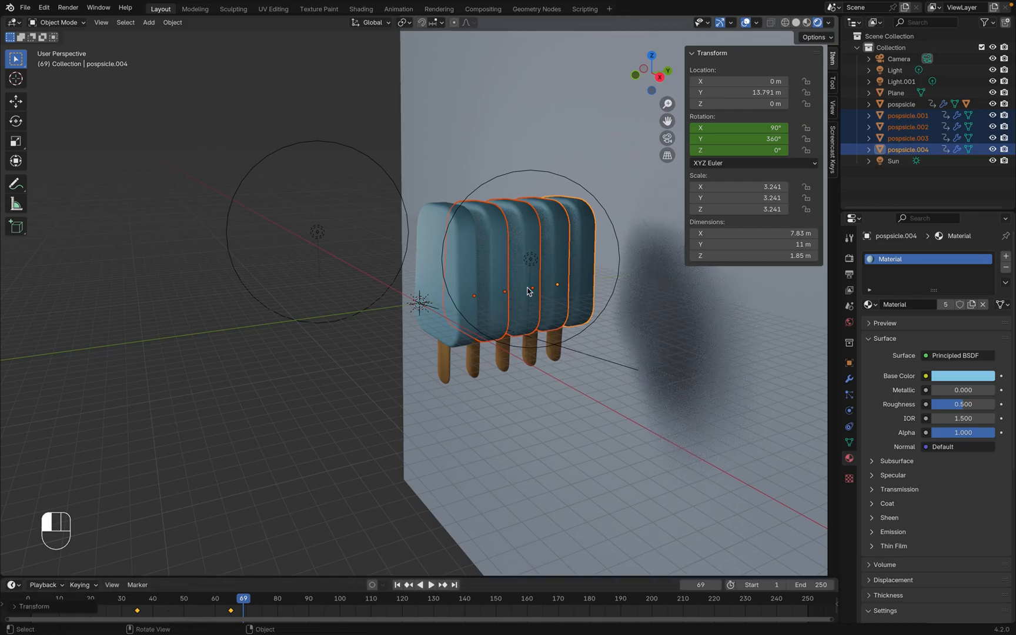
pyautogui.keyDown('shift'); pyautogui.click(556, 284); pyautogui.keyUp('shift')
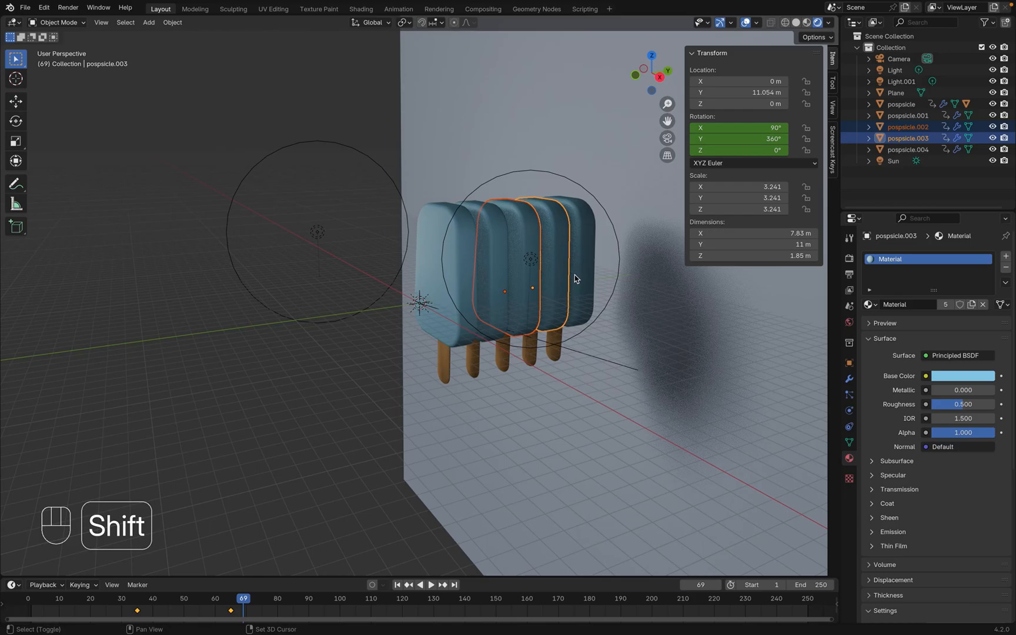
pyautogui.keyDown('shift'); pyautogui.click(574, 275); pyautogui.keyUp('shift')
pyautogui.press('g')
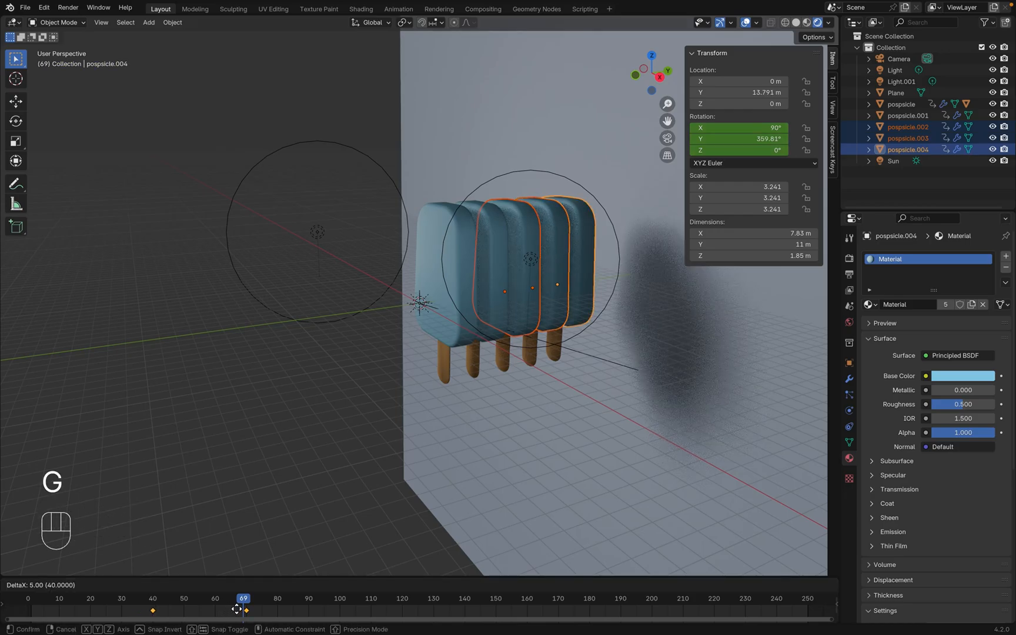
pyautogui.click(236, 609)
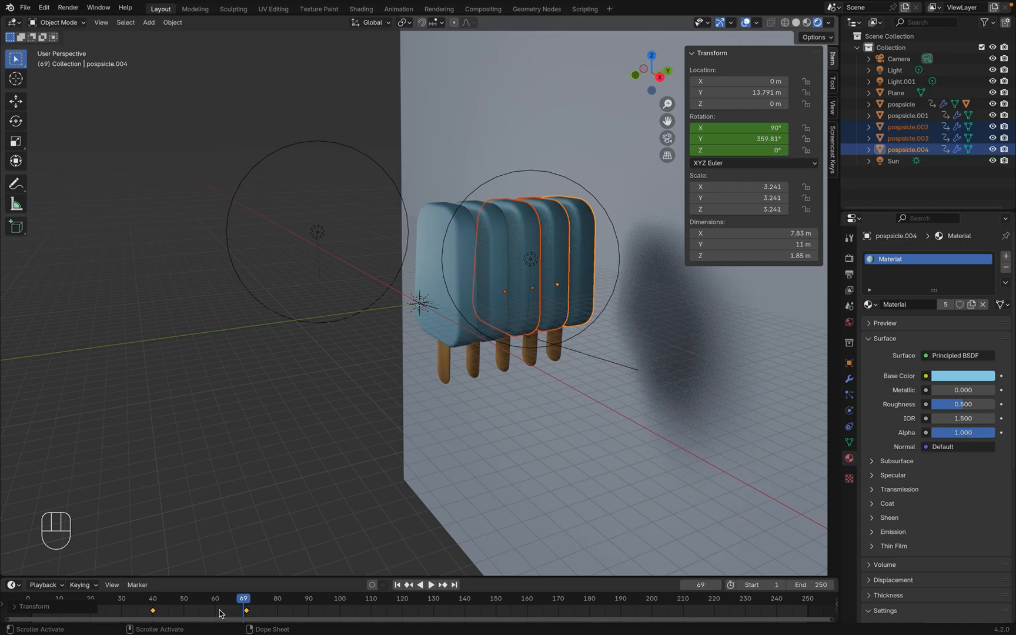
# Deselect the middle popsicle and shift the keyframes of the two rearmost ones forward 5 frames, to frames 45 and 75
pyautogui.keyDown('shift'); pyautogui.click(535, 298); pyautogui.keyUp('shift')
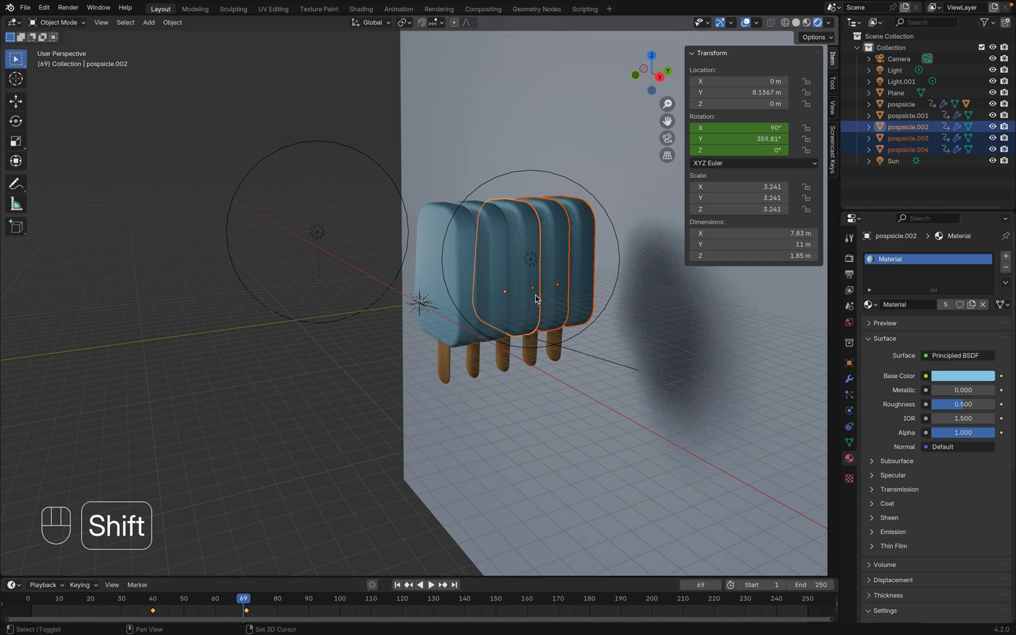
pyautogui.keyDown('shift'); pyautogui.click(535, 299); pyautogui.keyUp('shift')
pyautogui.keyDown('shift'); pyautogui.click(583, 272); pyautogui.keyUp('shift')
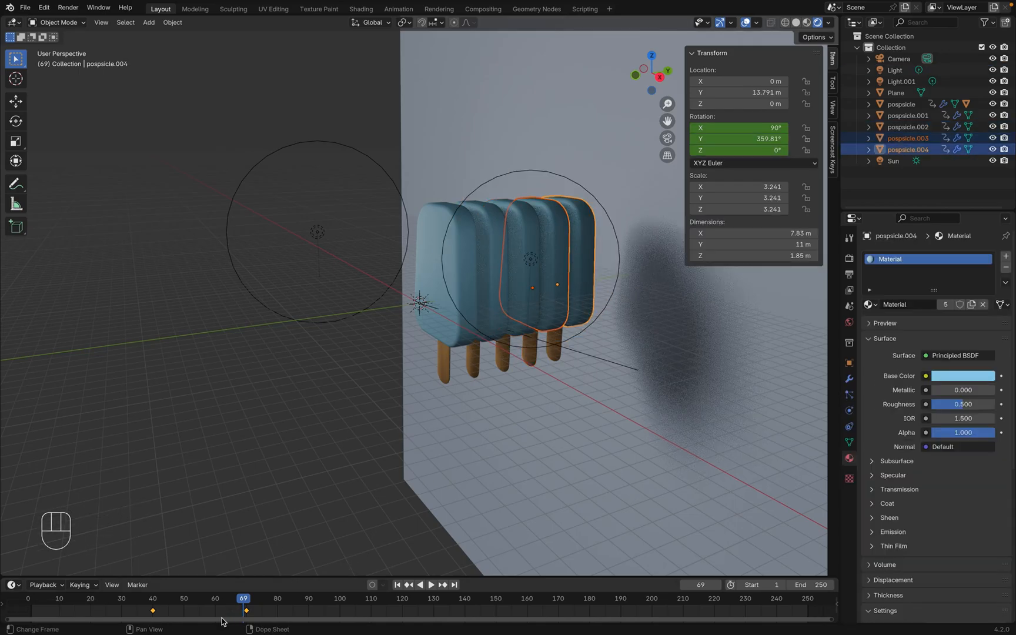
pyautogui.press('a')
pyautogui.press('g')
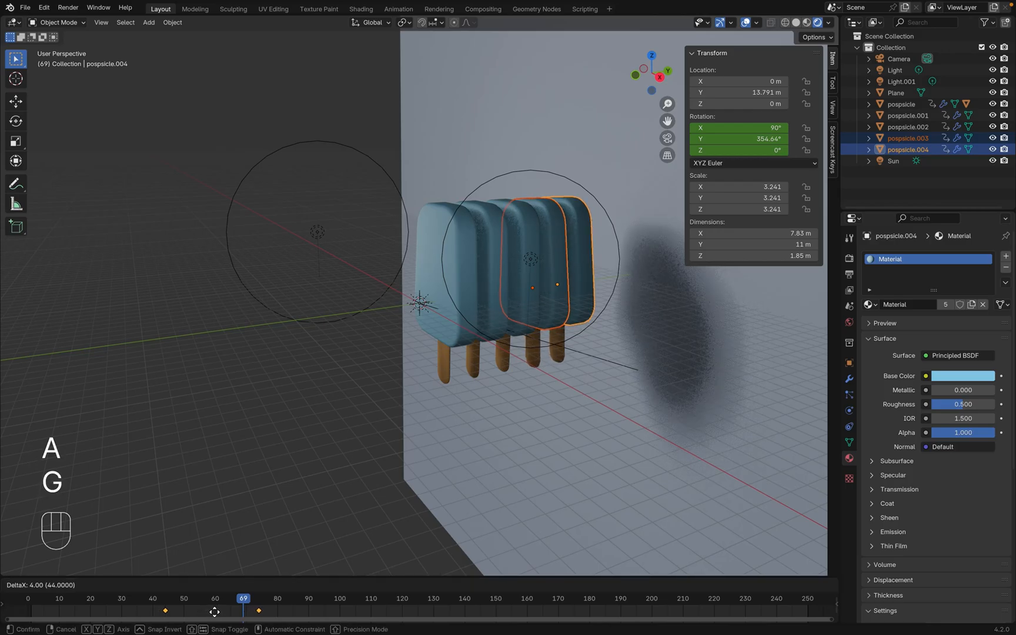
pyautogui.click(216, 612)
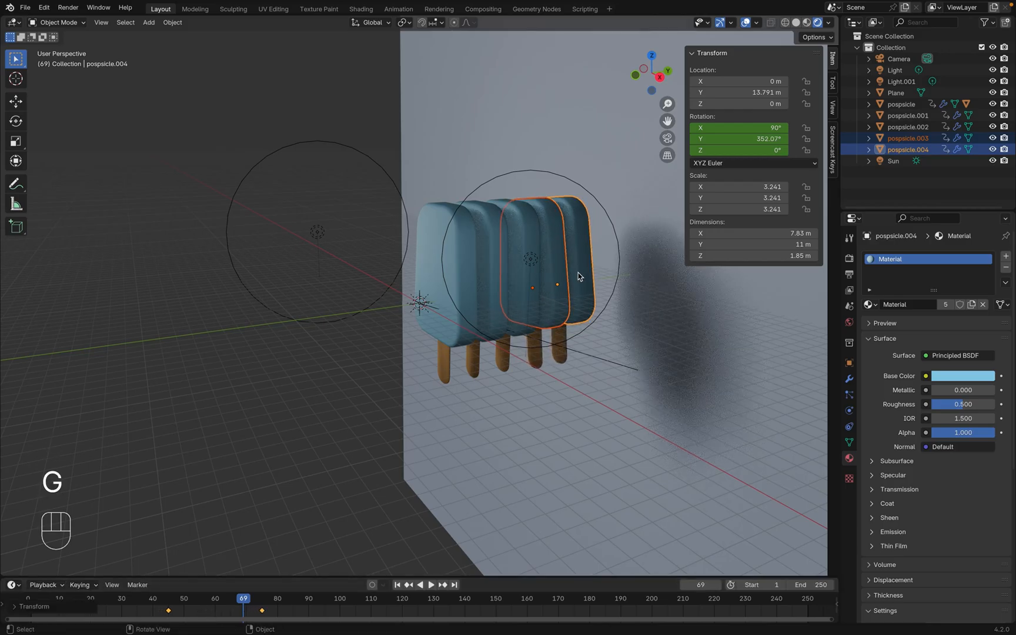
# Shift only the rearmost popsicle's keyframes forward 5 frames, to frames 50 and 80
pyautogui.click(559, 271)
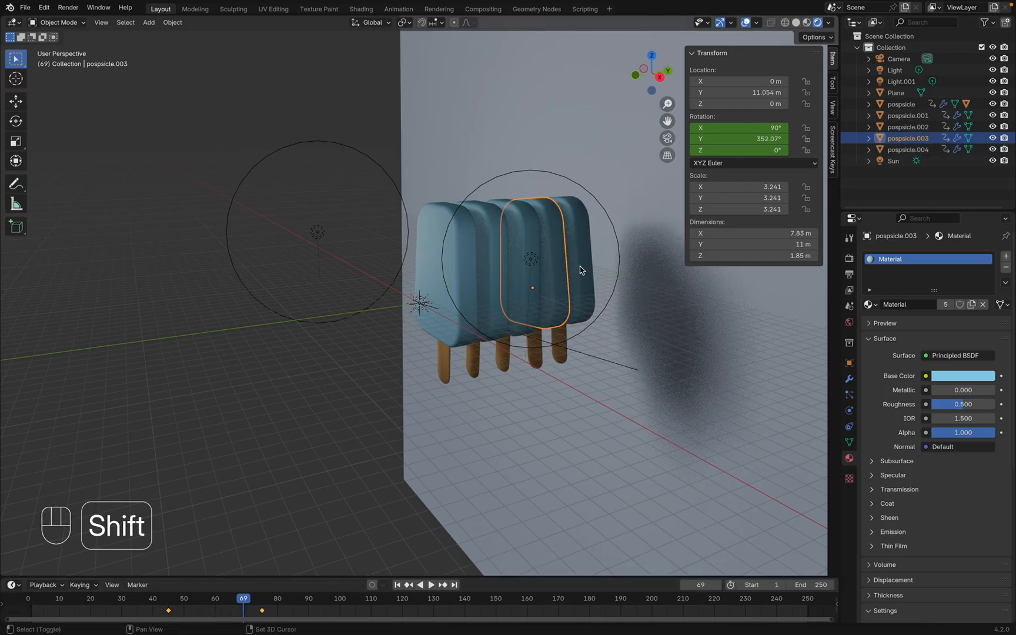
pyautogui.click(581, 267)
pyautogui.press('g')
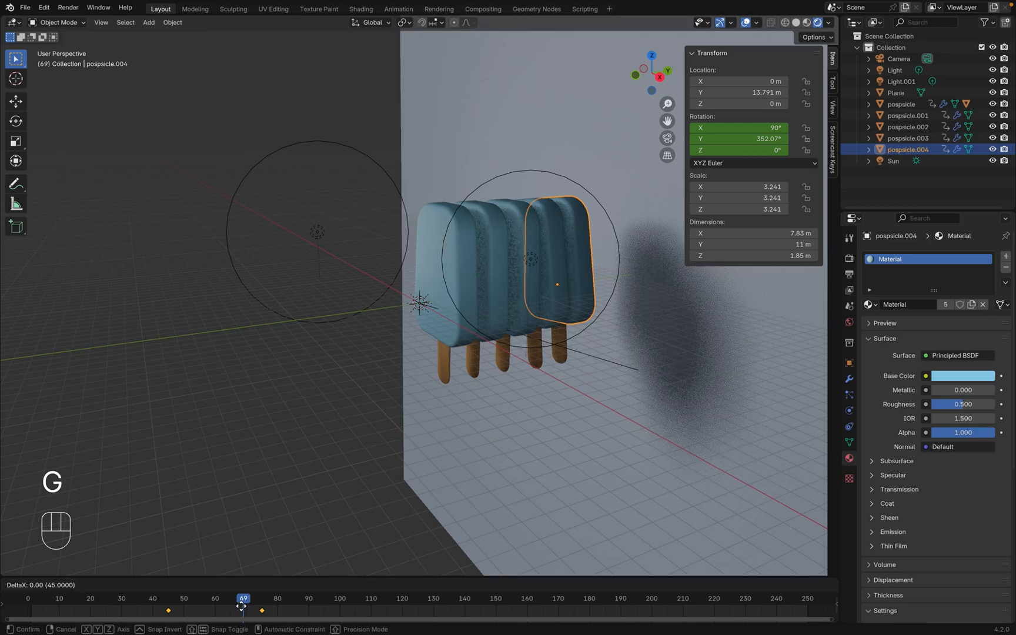
pyautogui.click(255, 606)
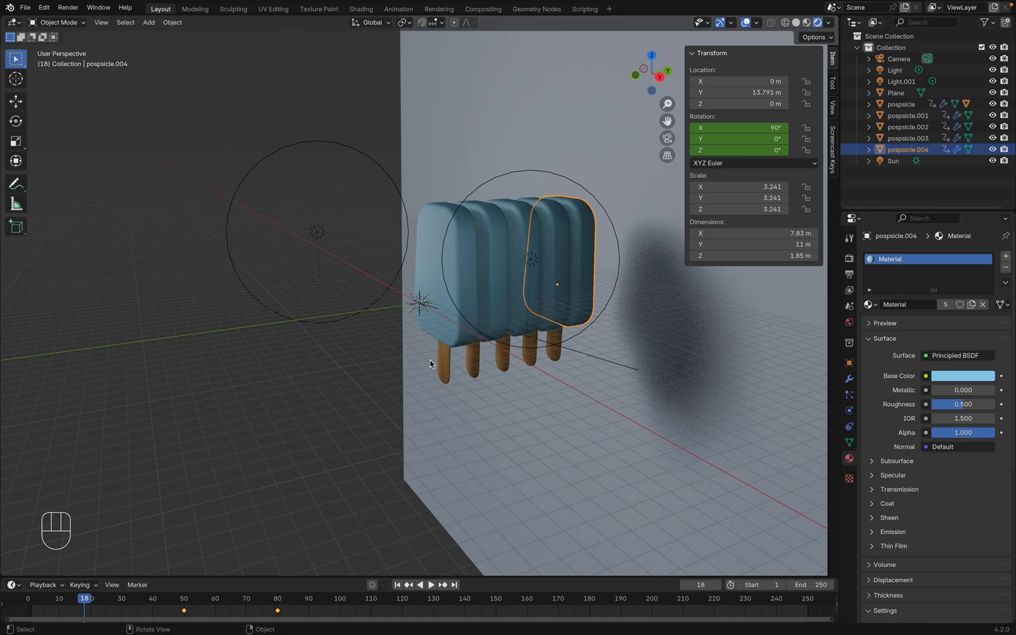
# View the scene through the camera with nothing selected and play the staggered spin from frame 1, replaying it once from before the spin
pyautogui.press('`')
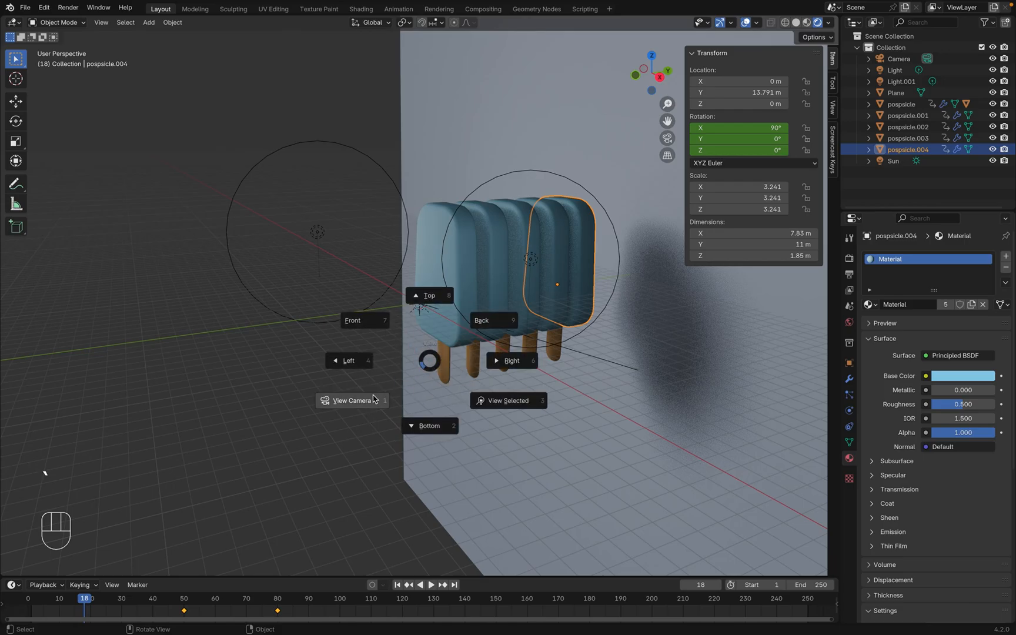
pyautogui.click(371, 403)
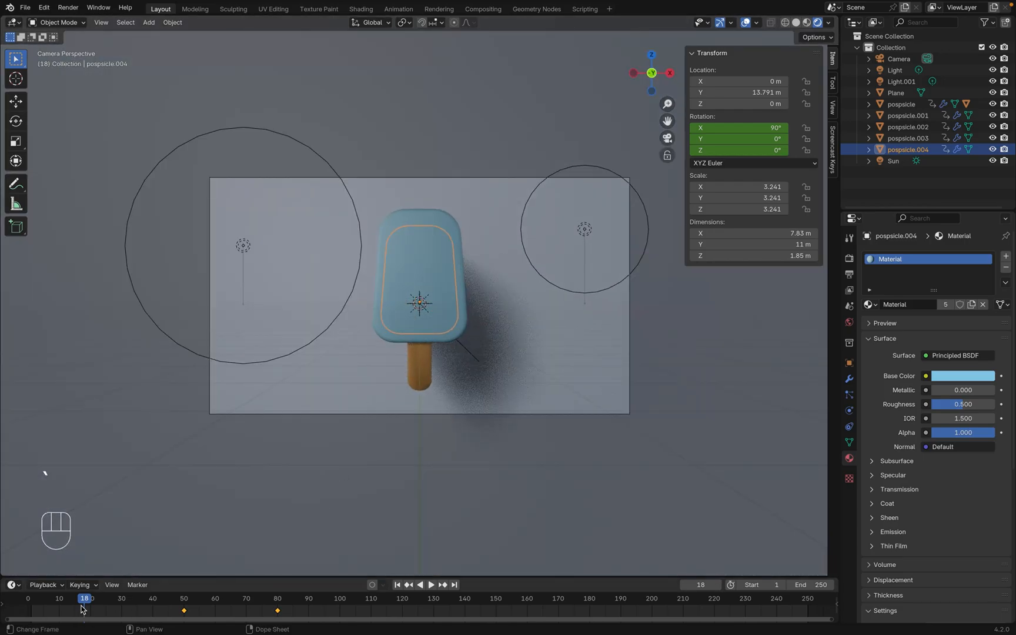
pyautogui.press('space')
pyautogui.click(44, 606)
pyautogui.moveTo(44, 606); pyautogui.dragTo(31, 608)
pyautogui.press('alt')
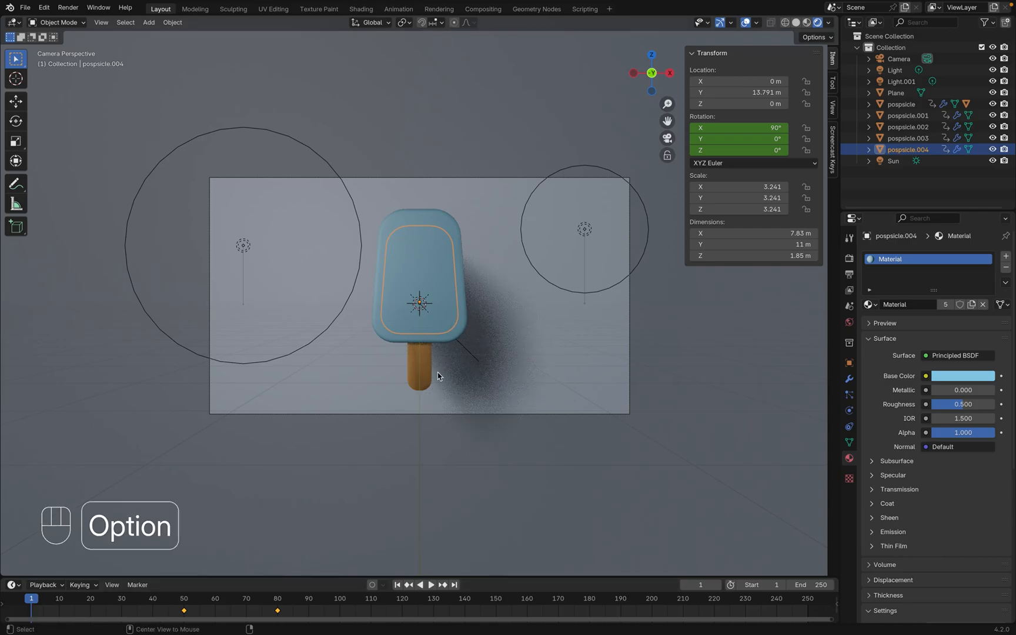
pyautogui.hotkey('alt', 'a')
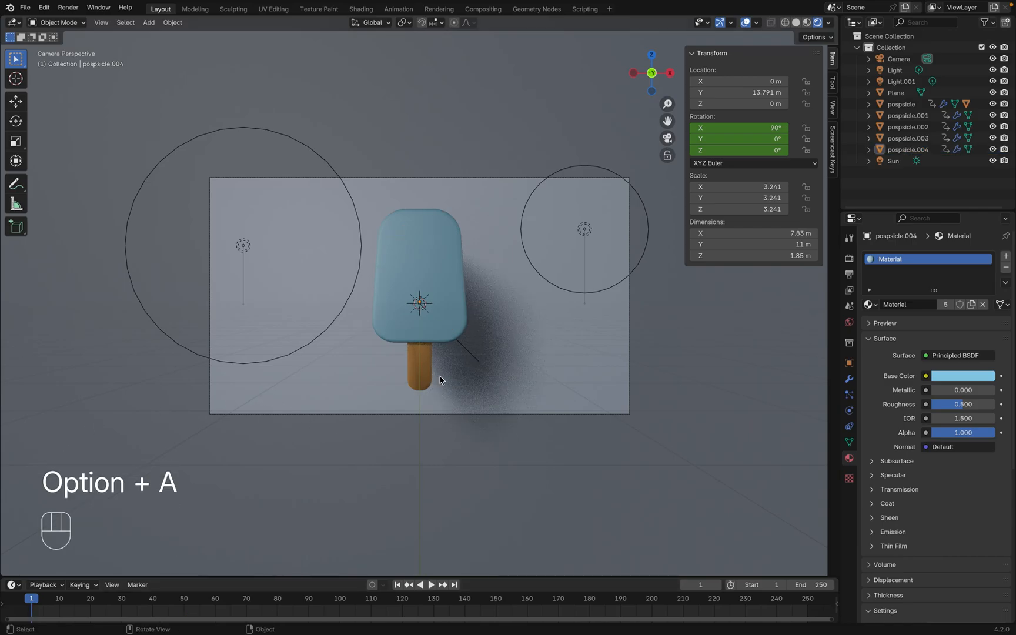
pyautogui.press('space')
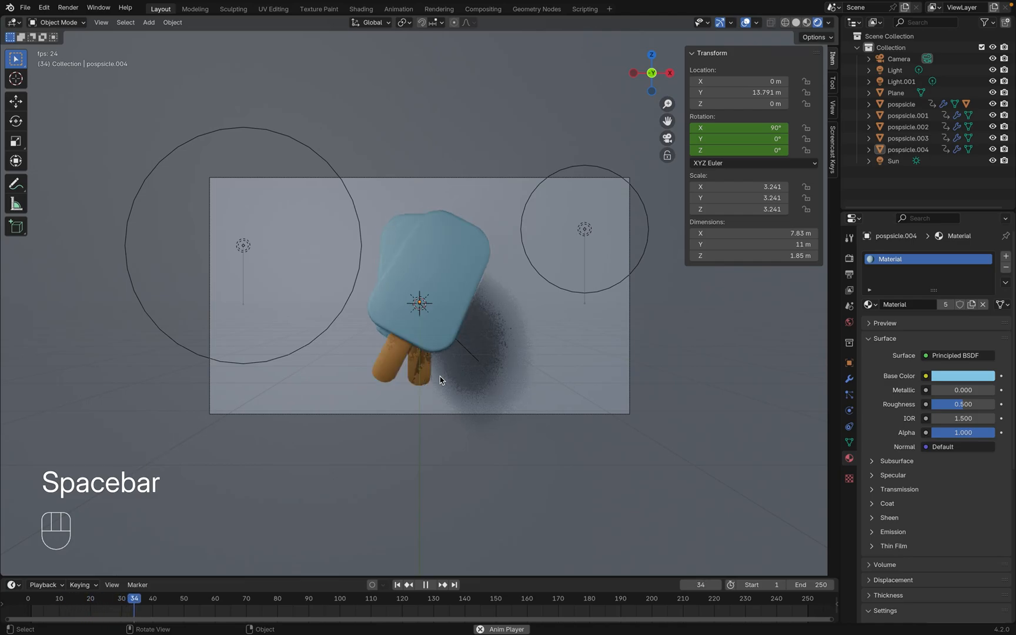
pyautogui.press('space')
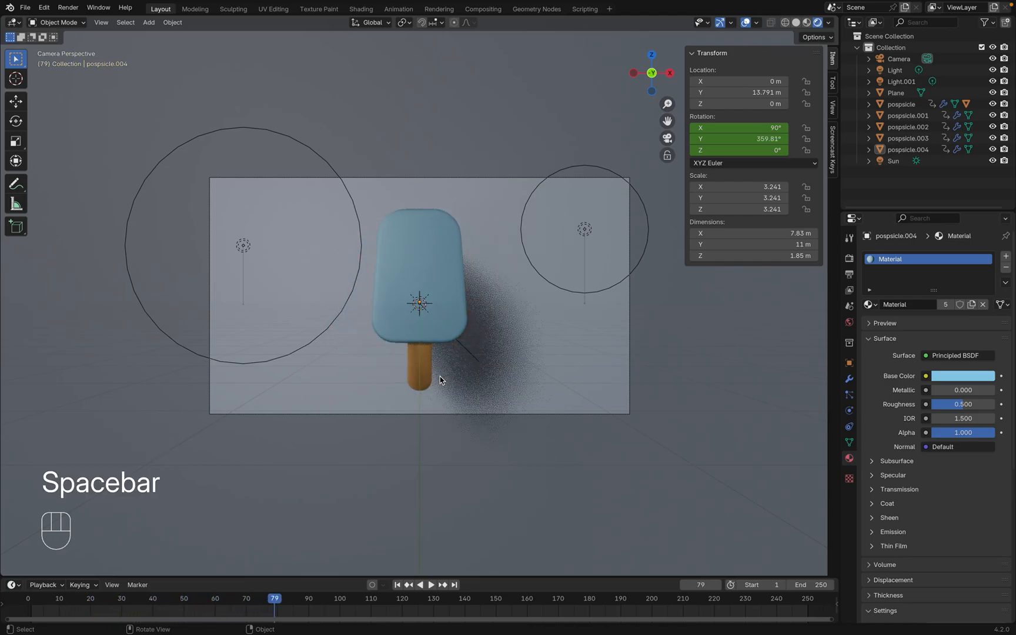
pyautogui.click(80, 610)
pyautogui.press('space')
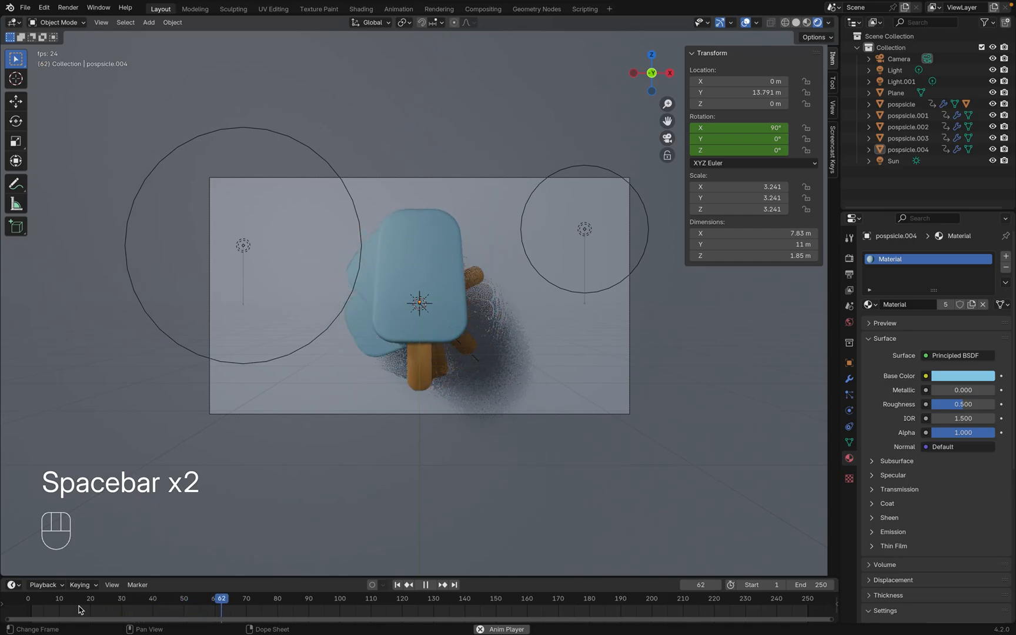
pyautogui.press('space')
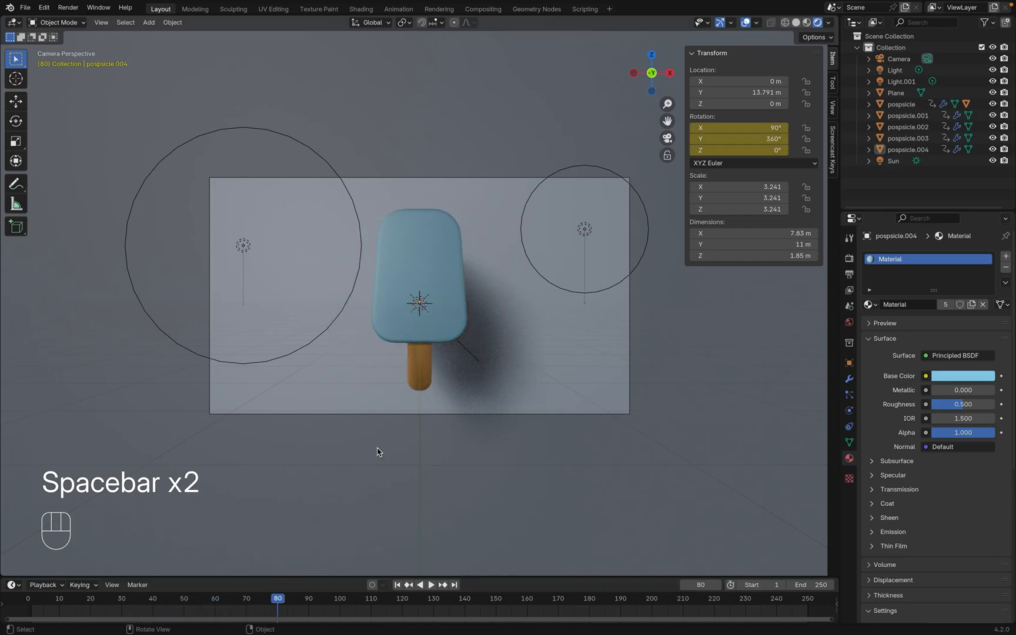
# Select the four popsicles behind the front one and shift all their keyframes back 2 frames to tighten the stagger
pyautogui.click(447, 324)
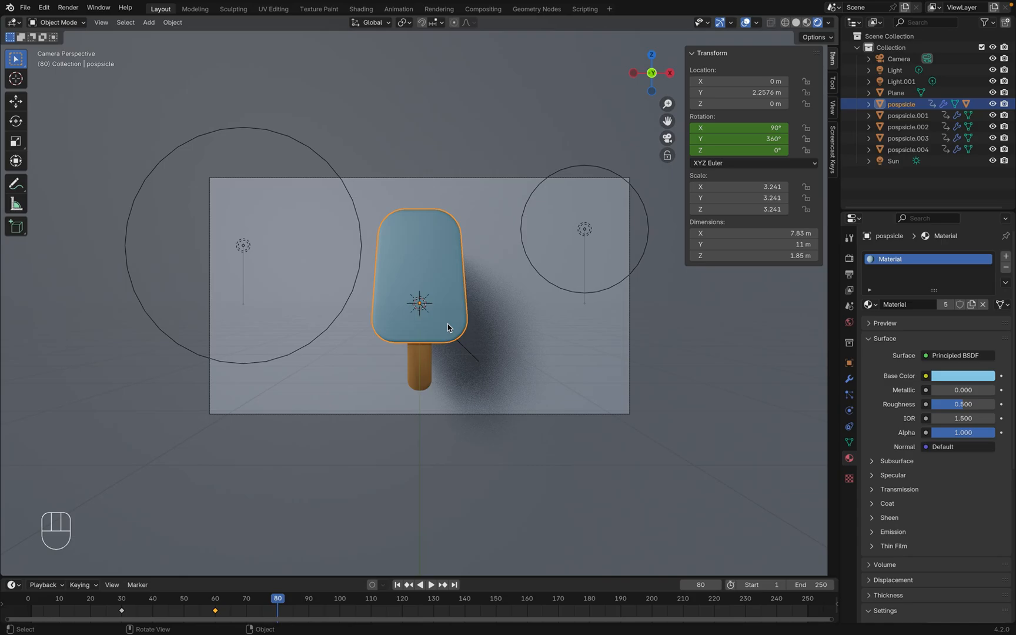
pyautogui.hscroll(10, 447, 324)
pyautogui.click(496, 288)
pyautogui.keyDown('shift'); pyautogui.click(525, 288); pyautogui.keyUp('shift')
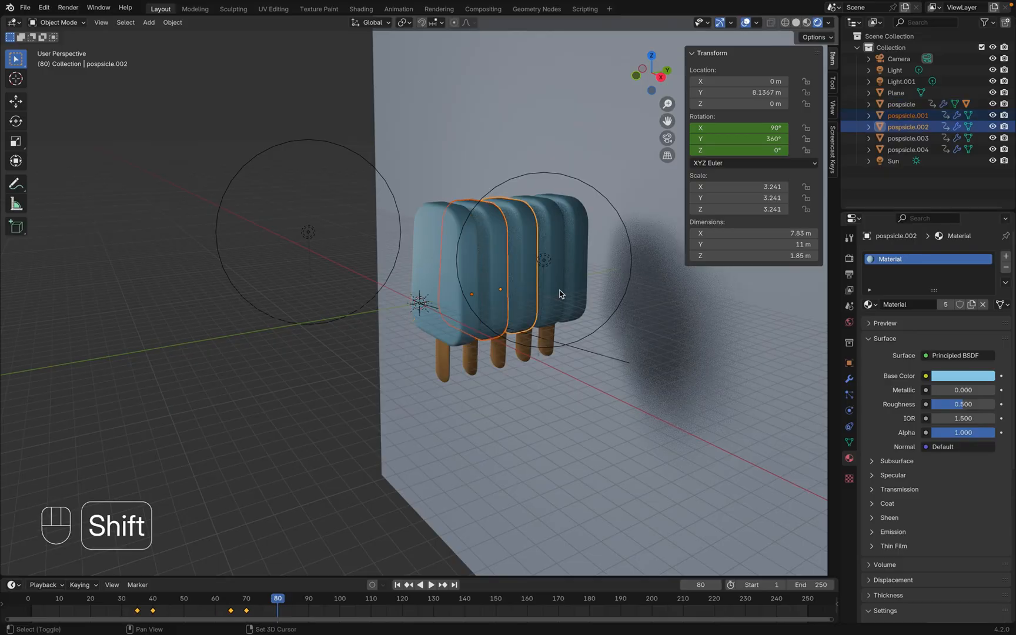
pyautogui.keyDown('shift'); pyautogui.click(556, 288); pyautogui.keyUp('shift')
pyautogui.keyDown('shift'); pyautogui.click(577, 288); pyautogui.keyUp('shift')
pyautogui.press('g')
pyautogui.click(201, 614)
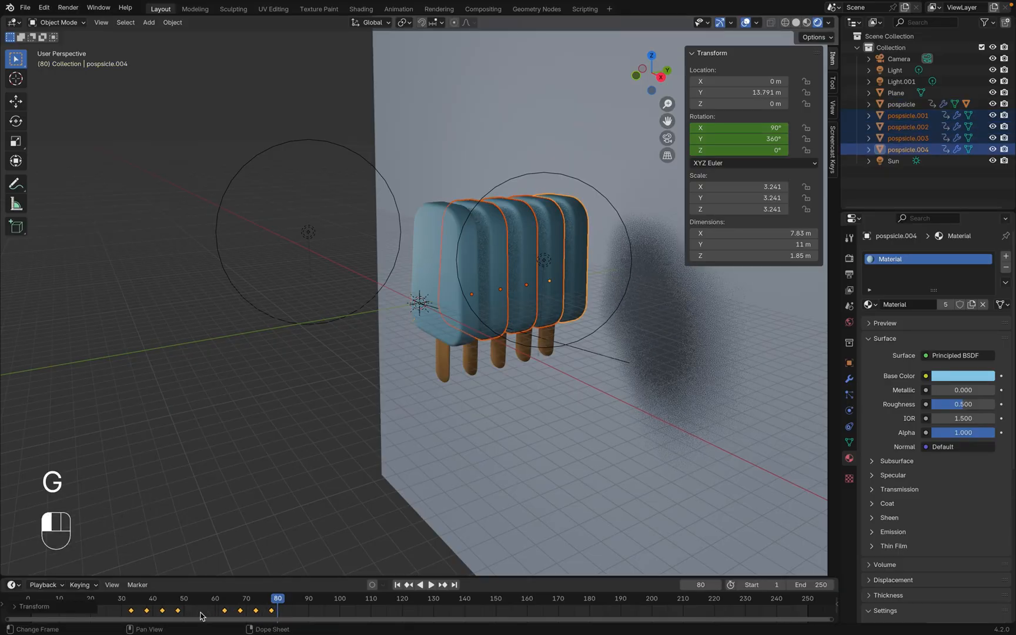
# Shift the keyframes of the three rearmost popsicles back 3 frames
pyautogui.keyDown('shift'); pyautogui.click(539, 256); pyautogui.keyUp('shift')
pyautogui.keyDown('shift'); pyautogui.click(553, 240); pyautogui.keyUp('shift')
pyautogui.keyDown('shift'); pyautogui.click(573, 225); pyautogui.keyUp('shift')
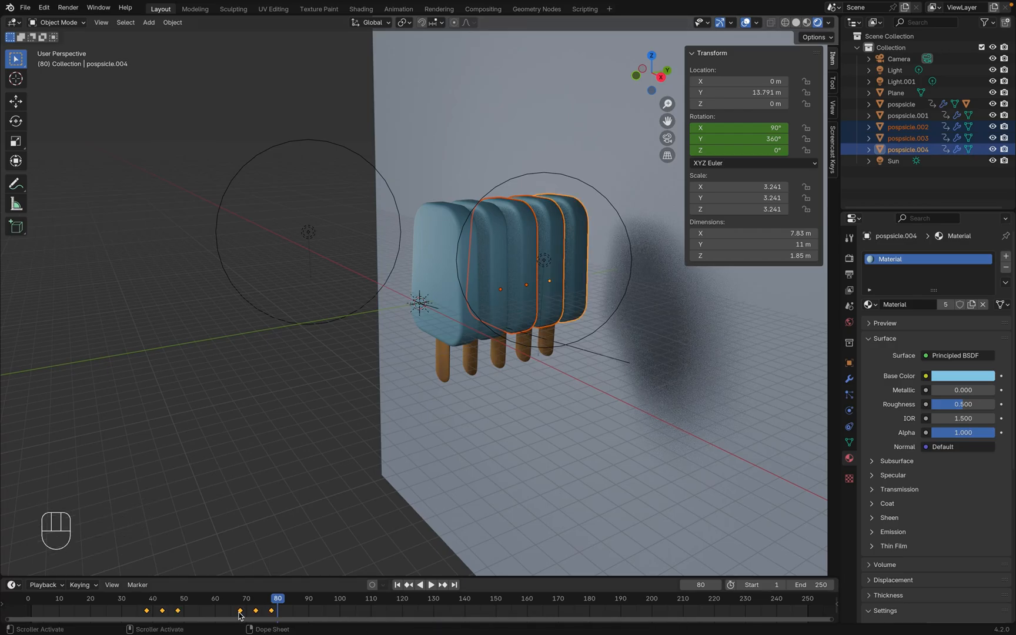
pyautogui.press('g')
pyautogui.click(230, 612)
# Shift the keyframes of the two rearmost popsicles back 3 frames
pyautogui.click(552, 253)
pyautogui.keyDown('shift'); pyautogui.click(575, 247); pyautogui.keyUp('shift')
pyautogui.press('g')
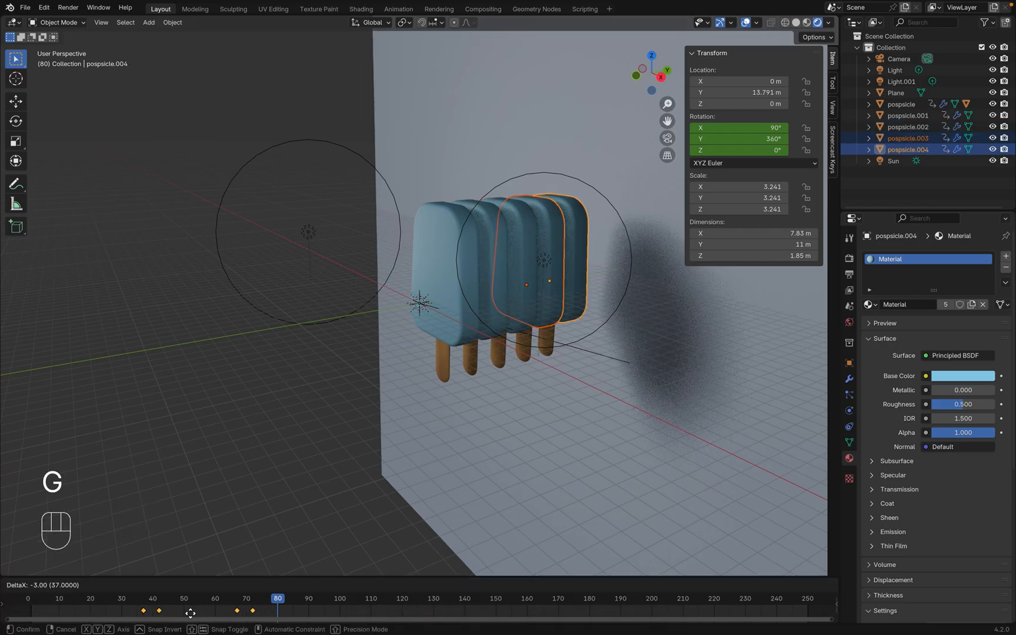
pyautogui.click(190, 612)
# Move the rearmost popsicle's keyframes back to frames 40 and 70 and play the animation from about frame 25
pyautogui.click(575, 250)
pyautogui.press('g')
pyautogui.click(271, 612)
pyautogui.moveTo(271, 610); pyautogui.dragTo(106, 609)
pyautogui.press('space')
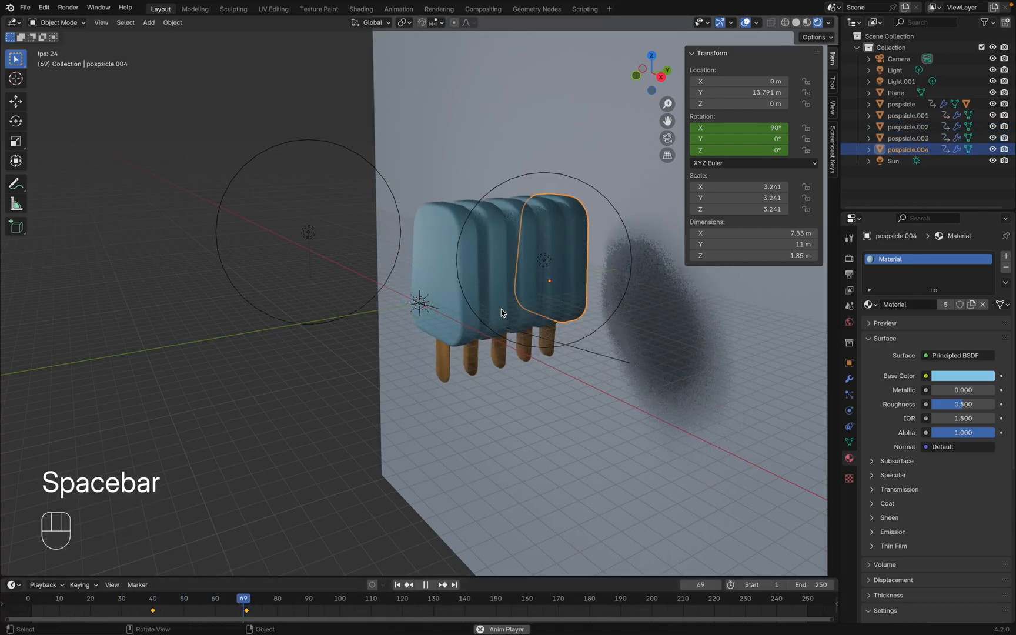
# Stop playback, switch to the camera view and preview the animation from frame 0 with nothing selected
pyautogui.press('space')
pyautogui.press('`')
pyautogui.click(441, 352)
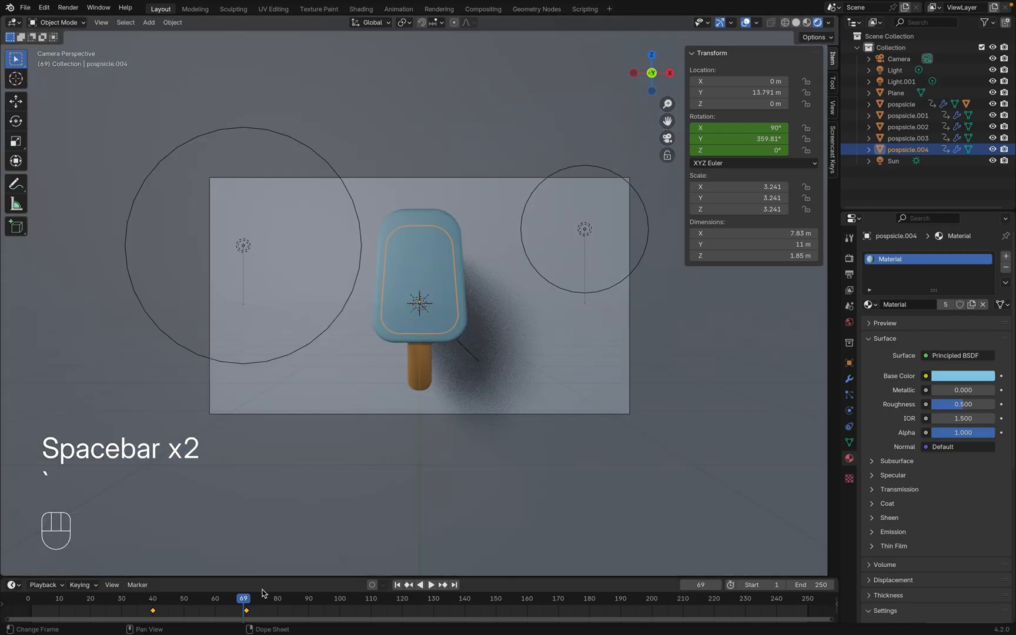
pyautogui.moveTo(243, 605); pyautogui.dragTo(27, 603)
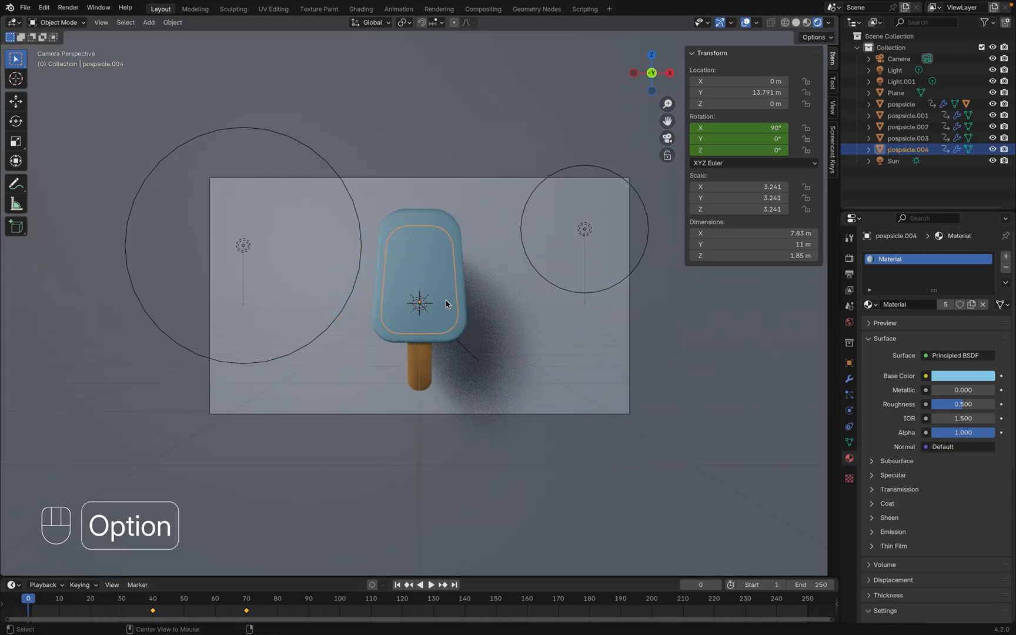
pyautogui.hotkey('alt', 'a')
pyautogui.press('space')
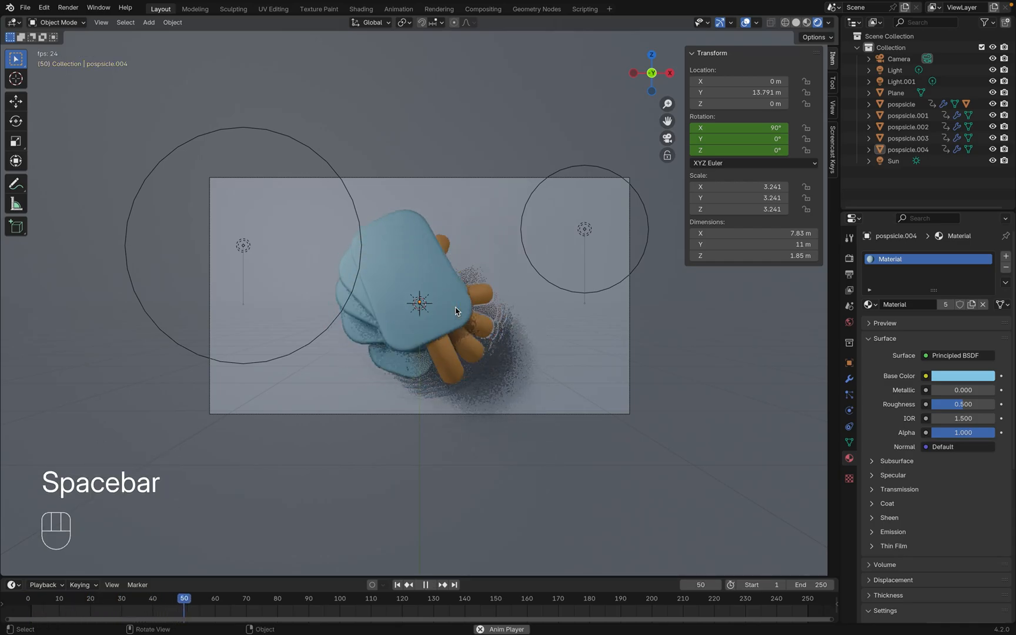
pyautogui.press('space')
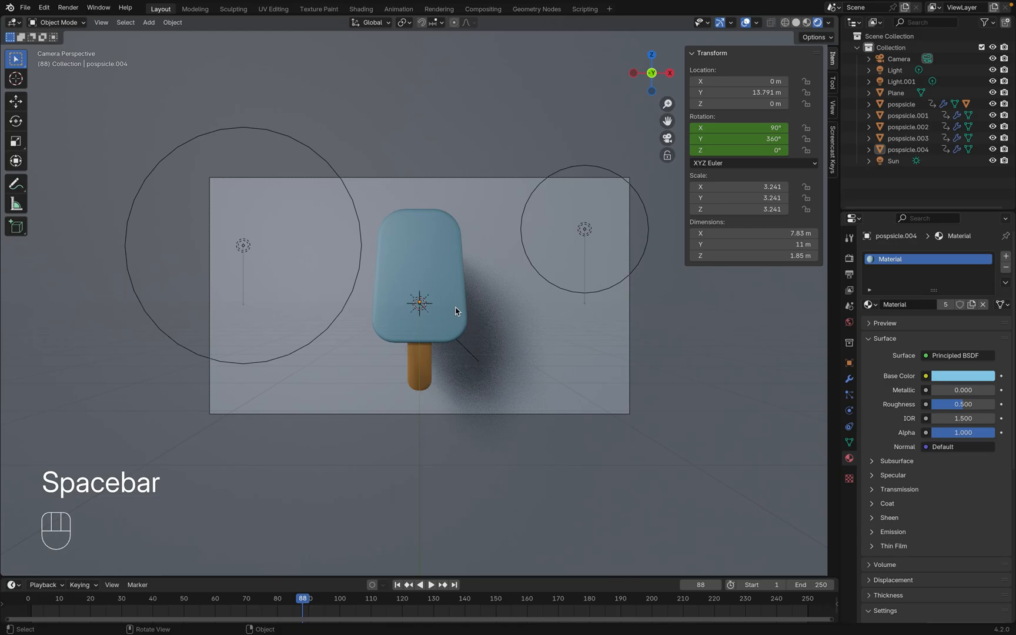
# Set the animation's end frame to 90 and play the shortened range from the start
pyautogui.moveTo(253, 600); pyautogui.dragTo(310, 603)
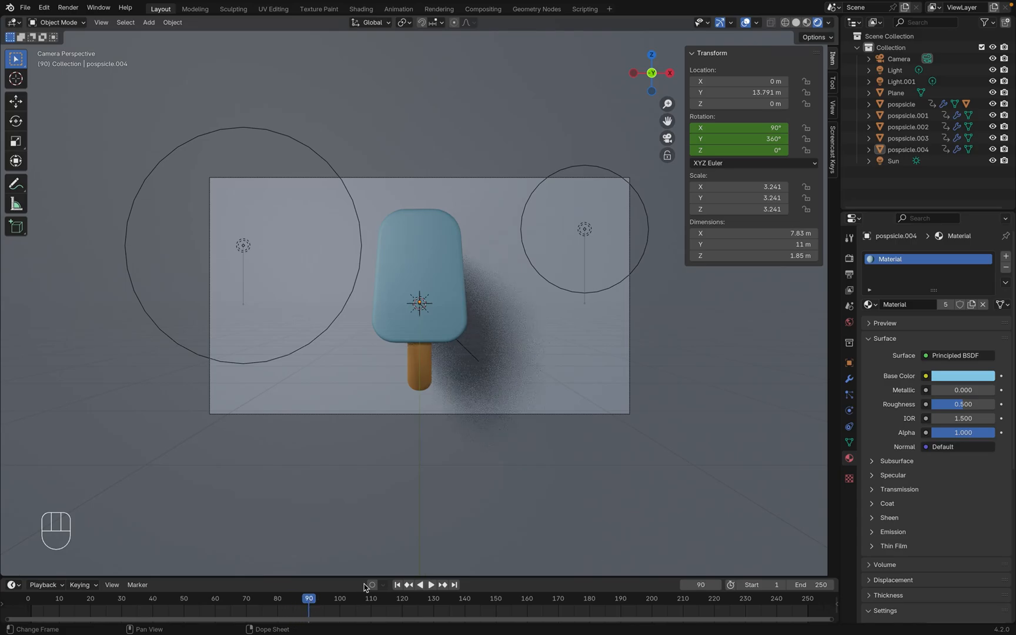
pyautogui.click(815, 586)
pyautogui.write('90')
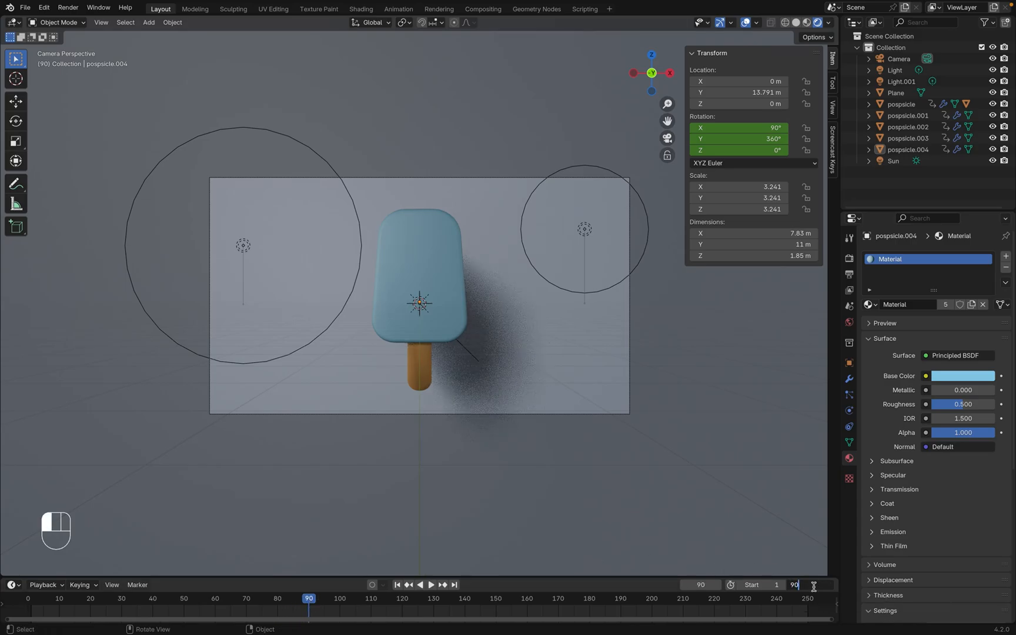
pyautogui.press('Return')
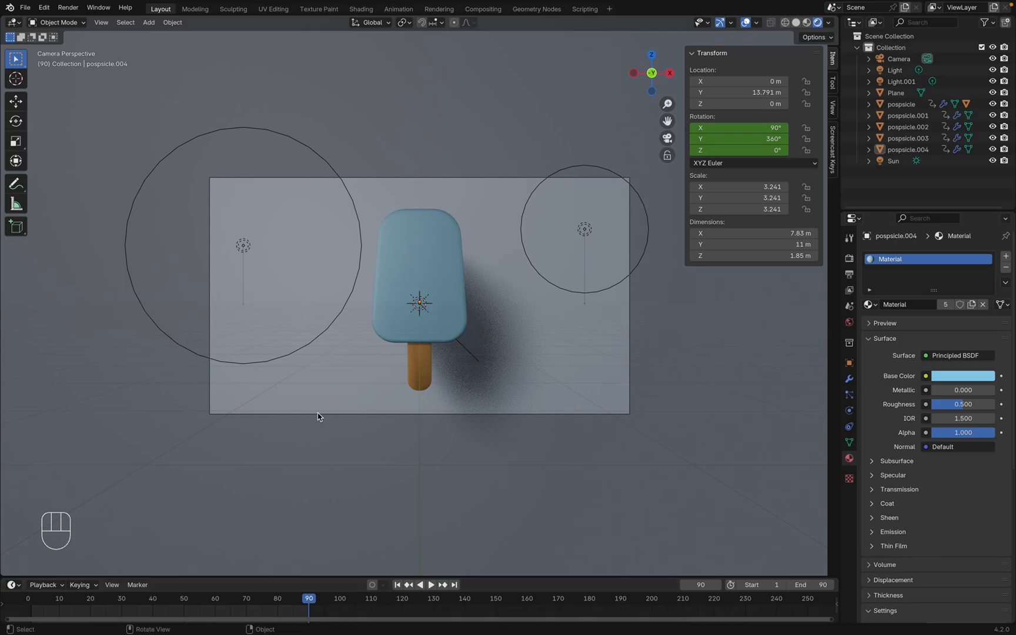
pyautogui.press('space')
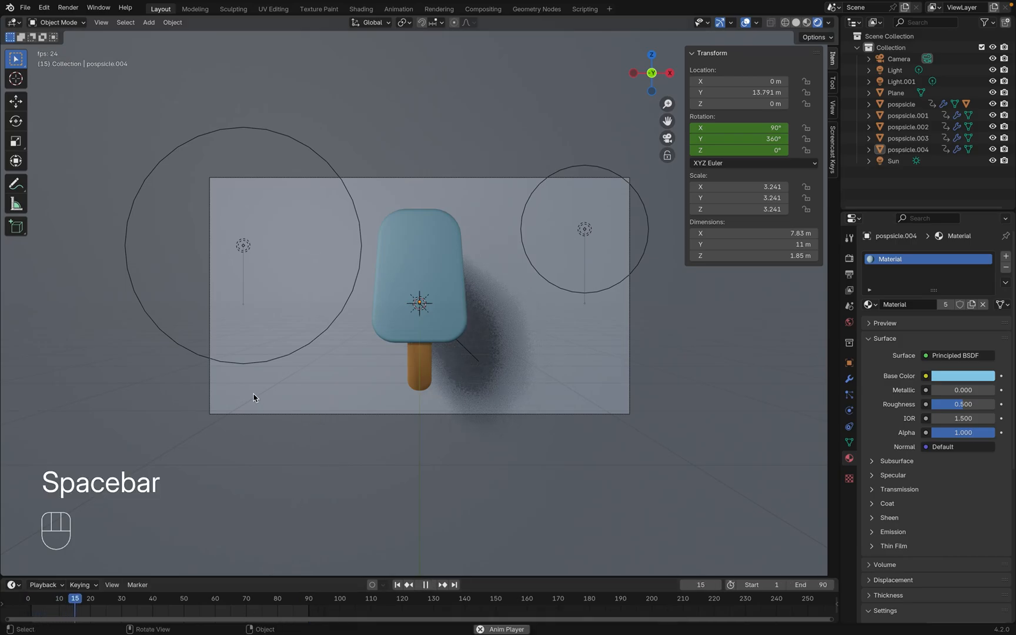
pyautogui.press('Escape')
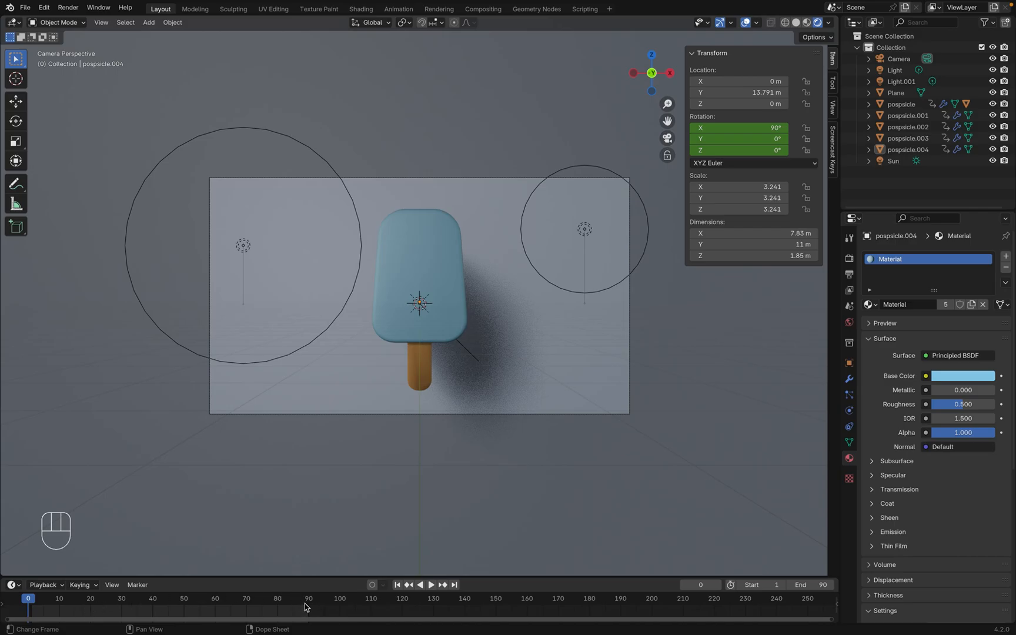
pyautogui.moveTo(288, 602); pyautogui.dragTo(33, 617)
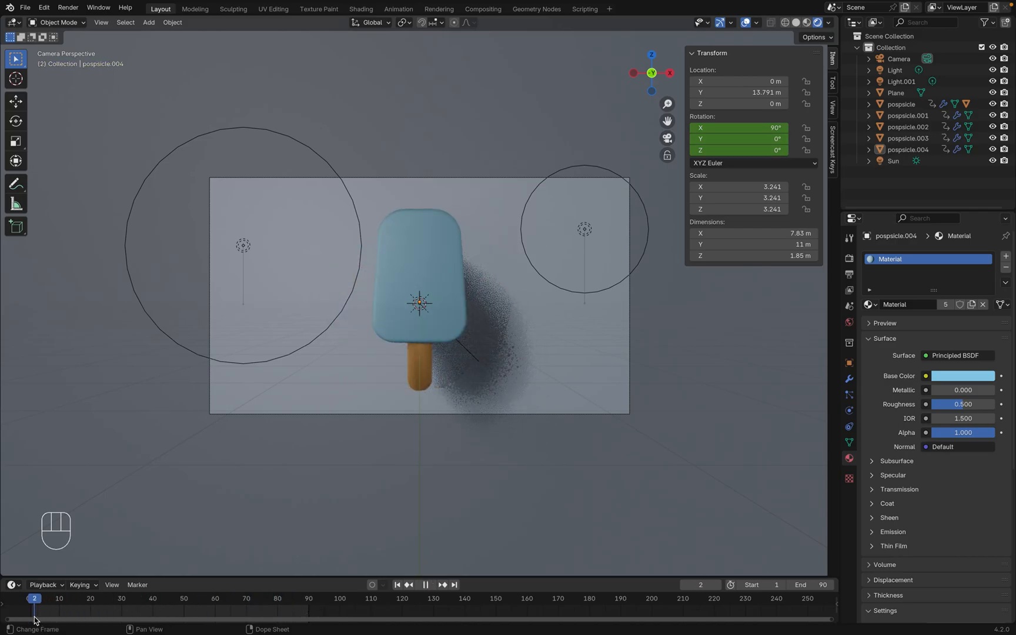
pyautogui.press('space')
pyautogui.press('space')
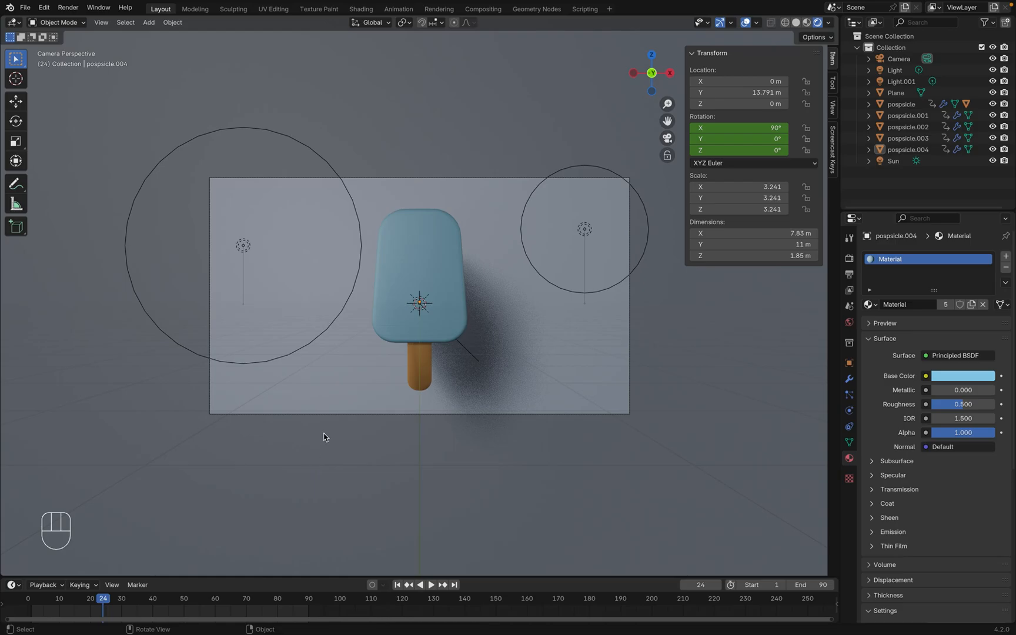
# Enable raytracing for the render and set the output path to a new Desktop folder named Ice-pop
pyautogui.click(849, 259)
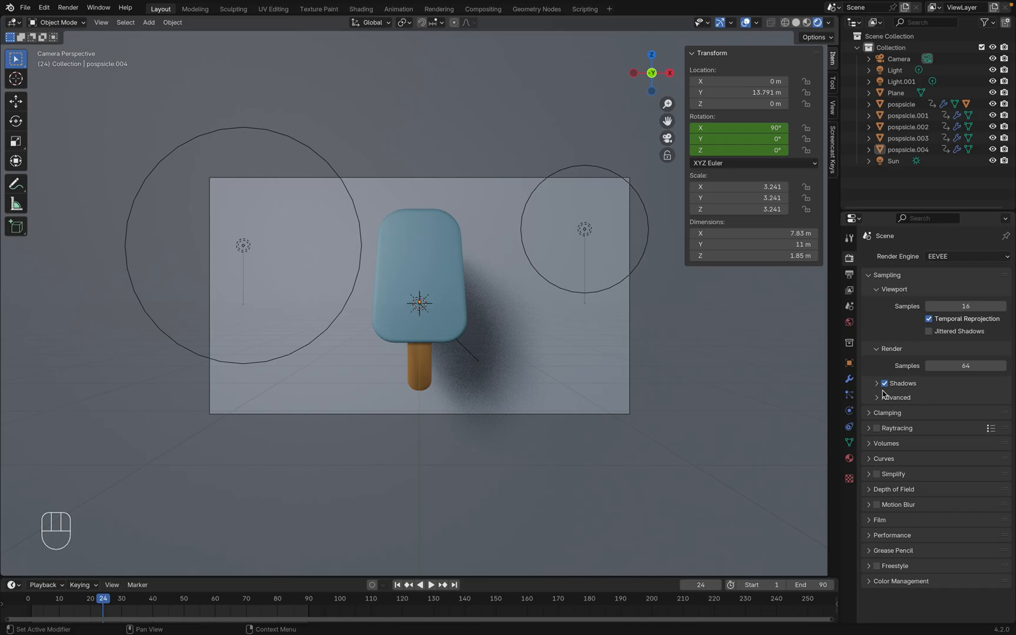
pyautogui.click(877, 429)
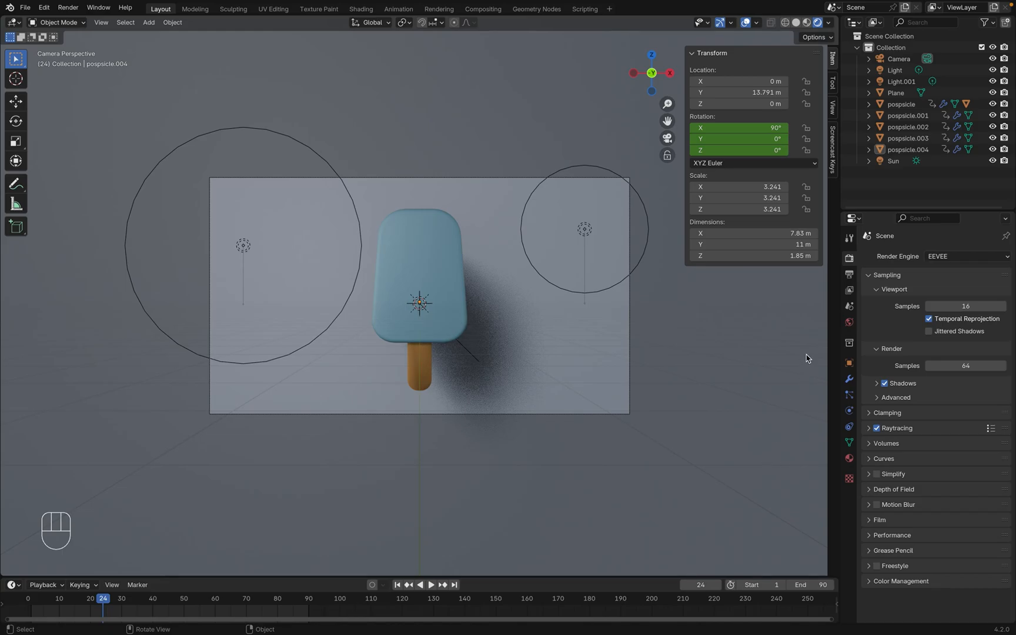
pyautogui.click(849, 274)
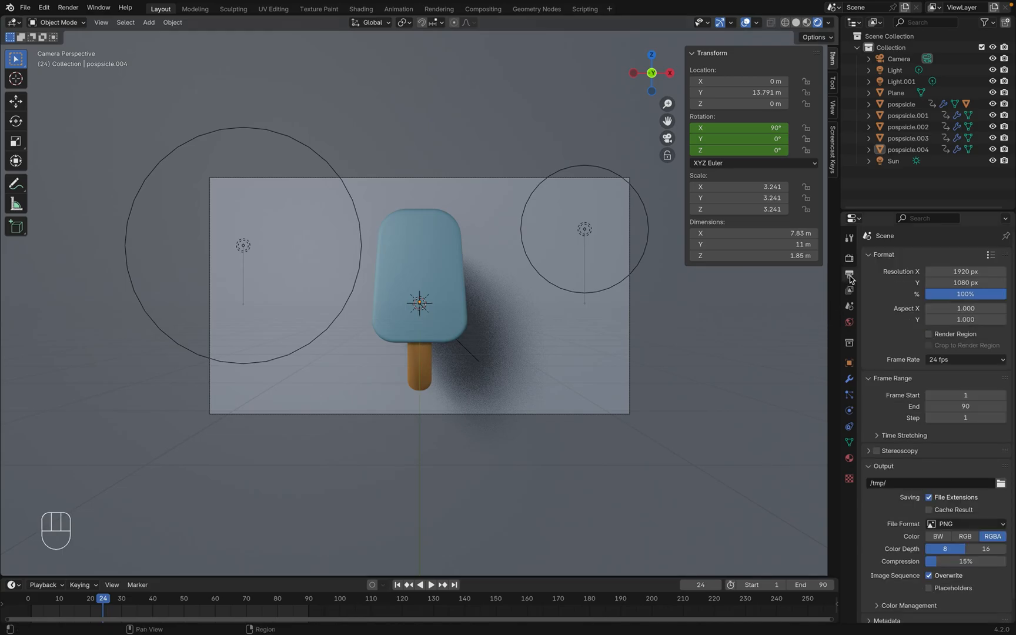
pyautogui.click(1000, 483)
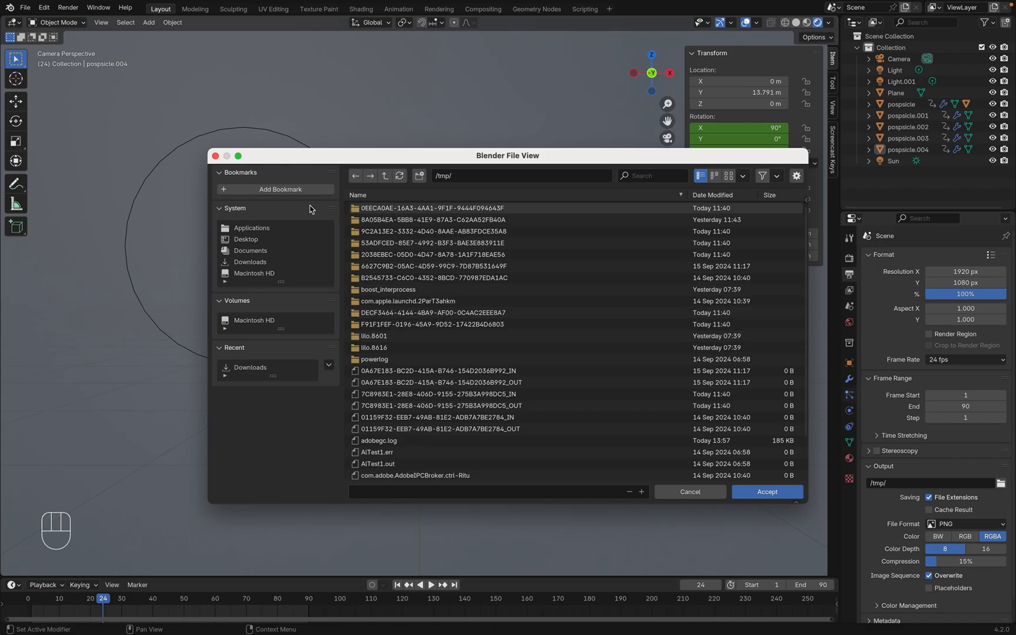
pyautogui.click(249, 240)
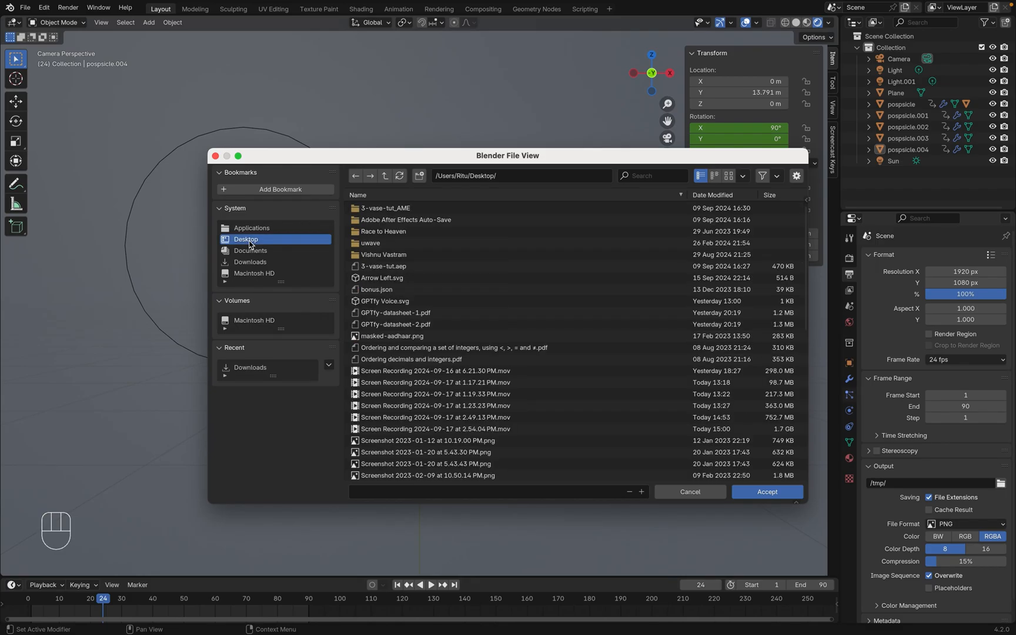
pyautogui.click(420, 178)
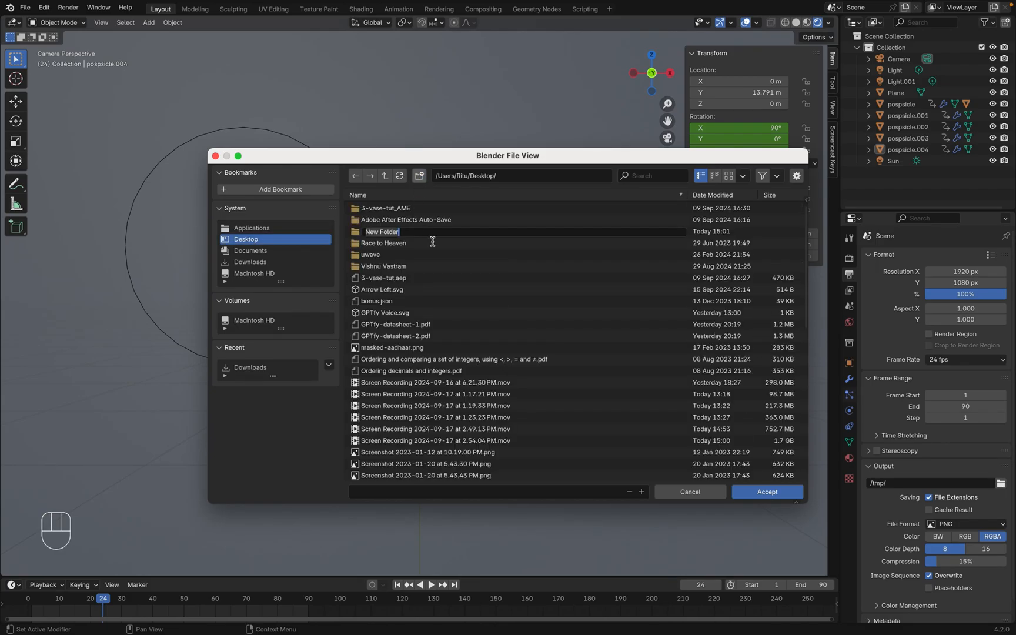
pyautogui.write('Ice-pop')
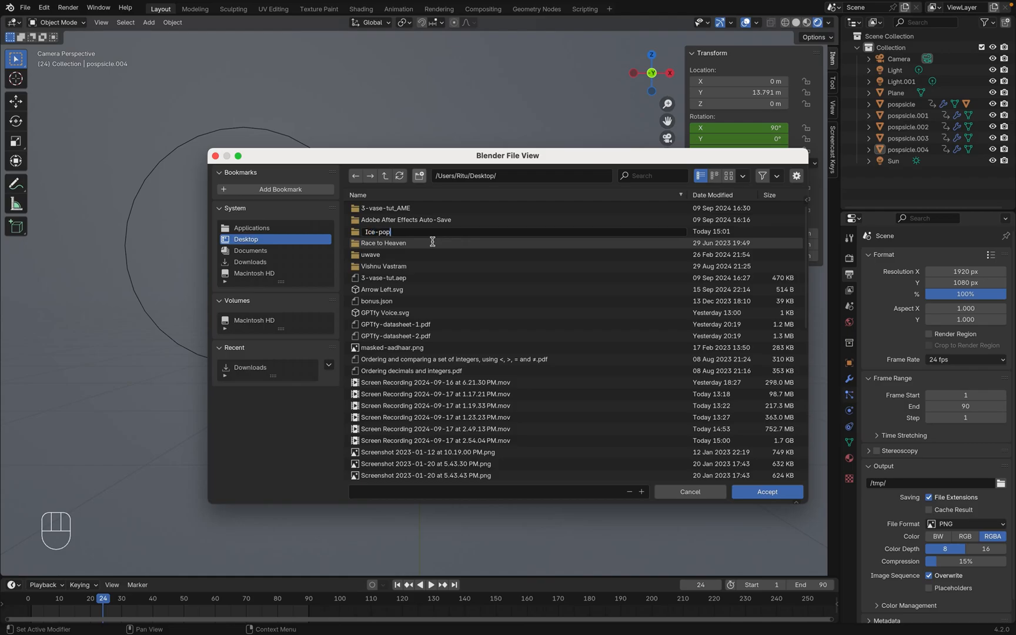
pyautogui.click(357, 232)
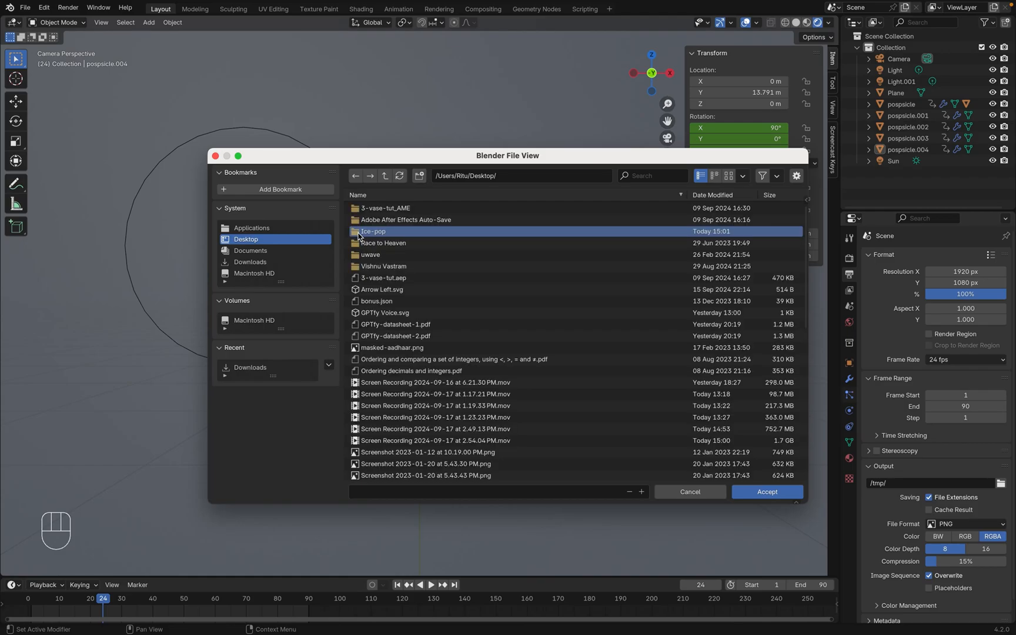
pyautogui.doubleClick(380, 233)
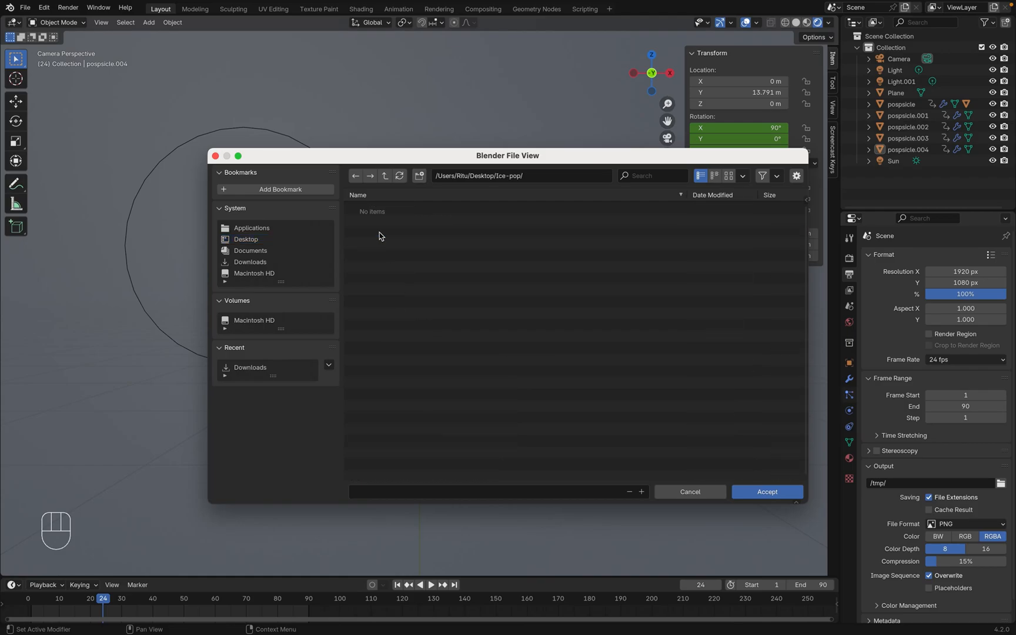
pyautogui.click(769, 492)
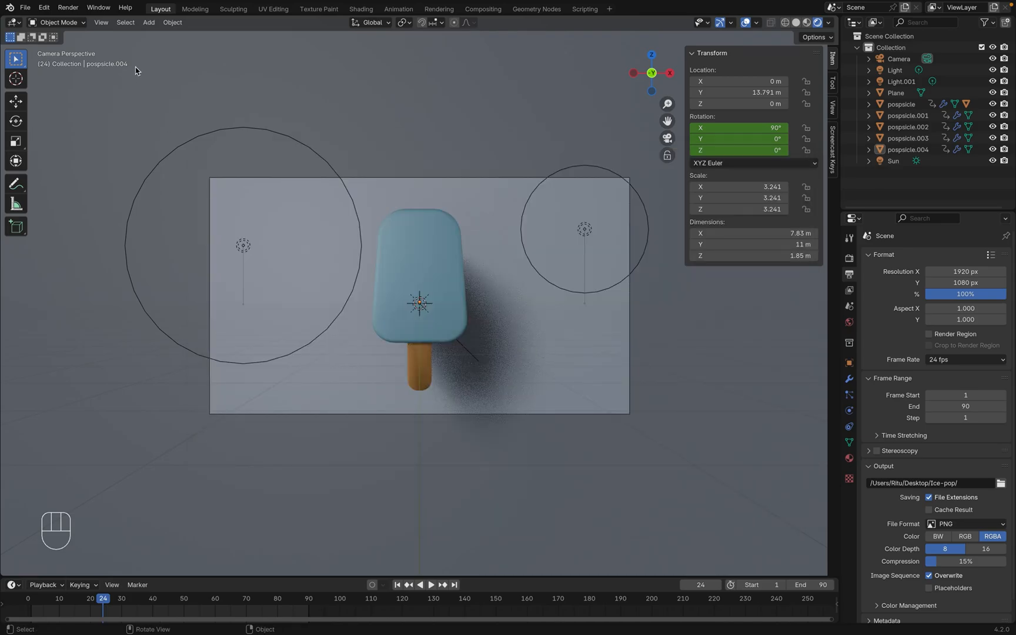
# Render the full animation as PNG frames and close the render window
pyautogui.click(74, 12)
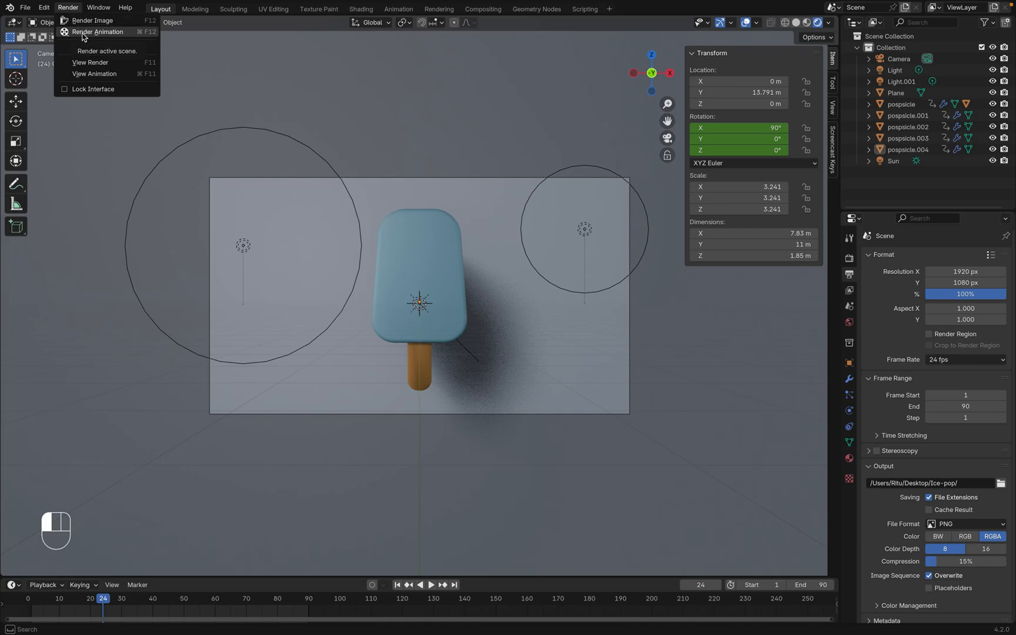
pyautogui.click(83, 32)
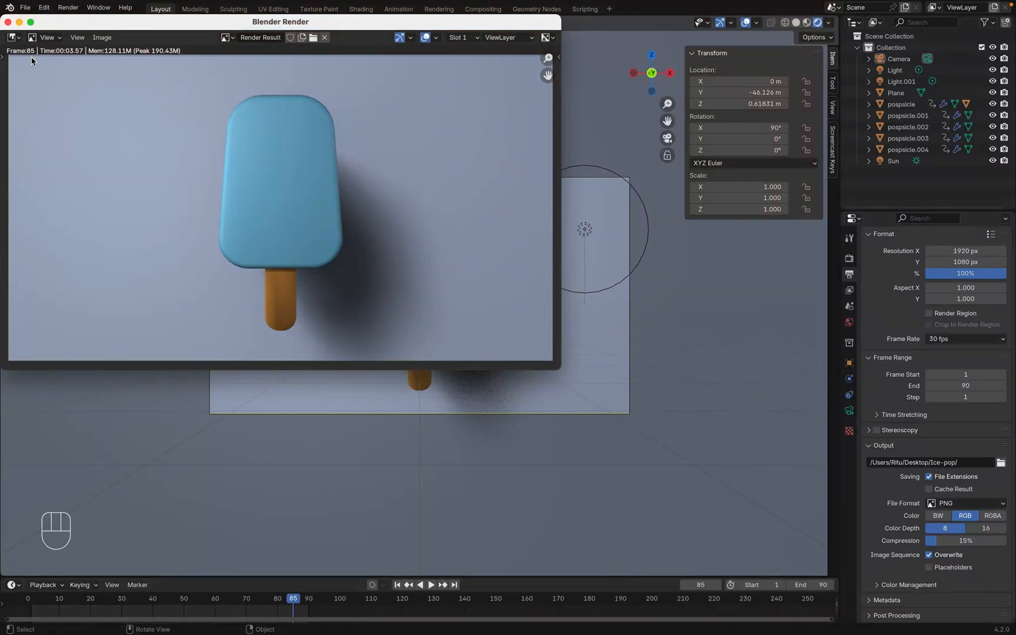
pyautogui.click(8, 23)
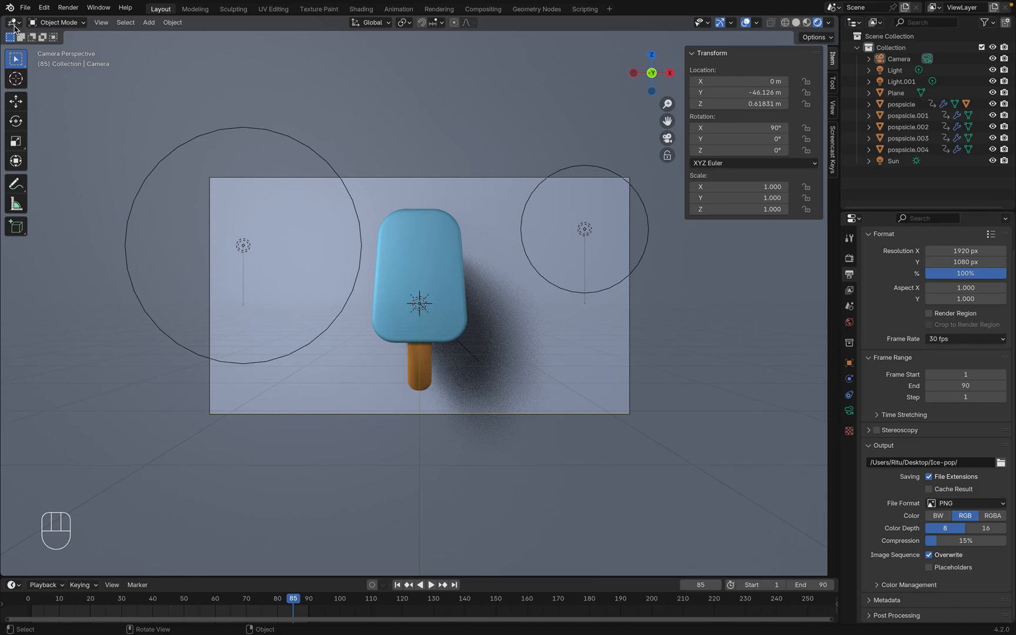
# In the Video Sequencer, add rendered images 0001.png to 0090.png as an image strip on channel 1, aligned with the frame range's start
pyautogui.click(13, 24)
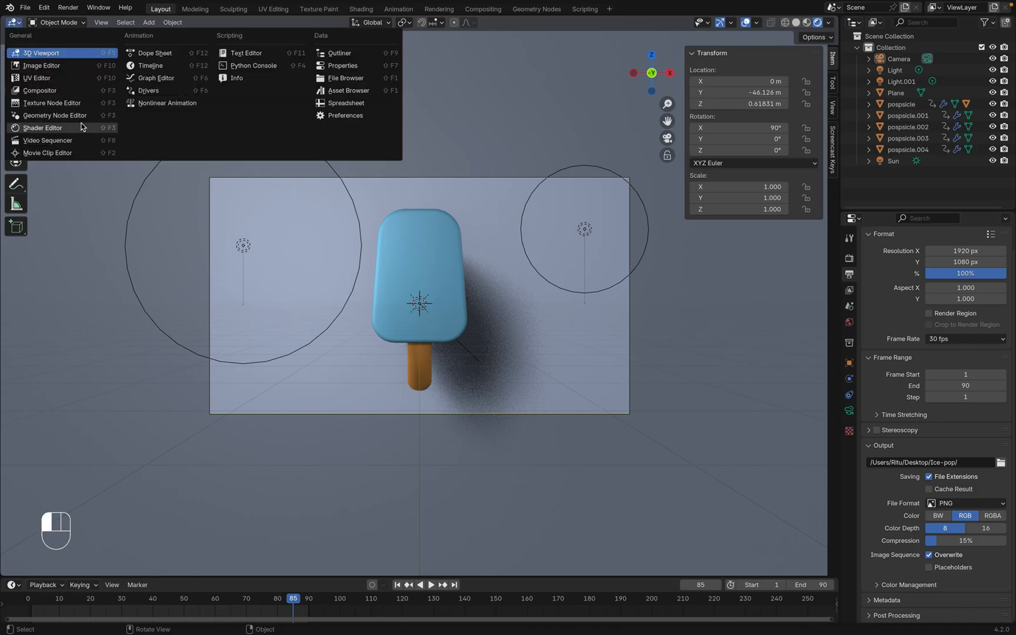
pyautogui.click(49, 140)
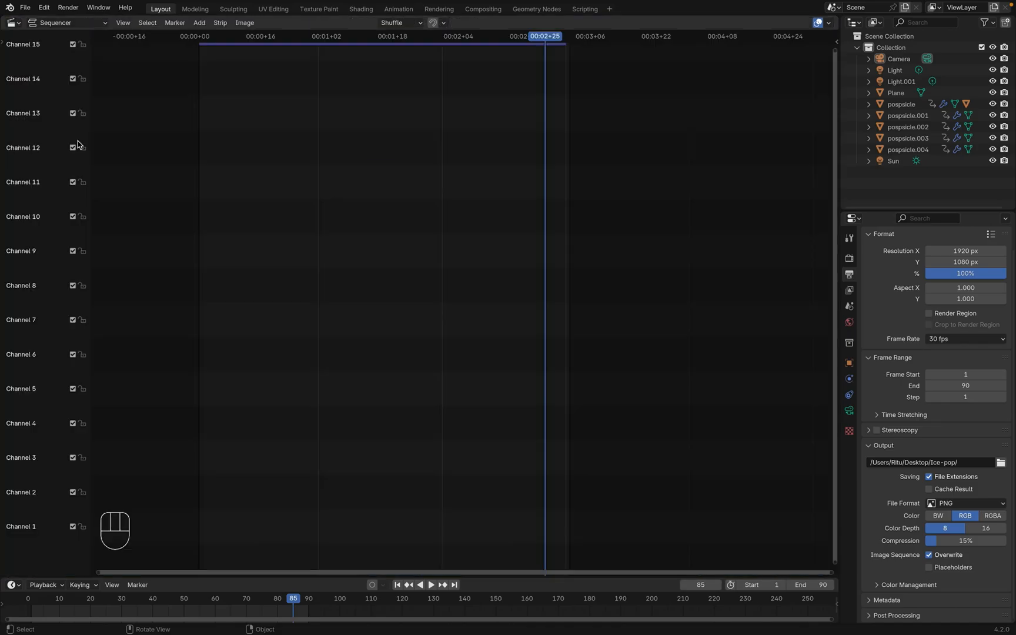
pyautogui.click(199, 23)
pyautogui.click(227, 95)
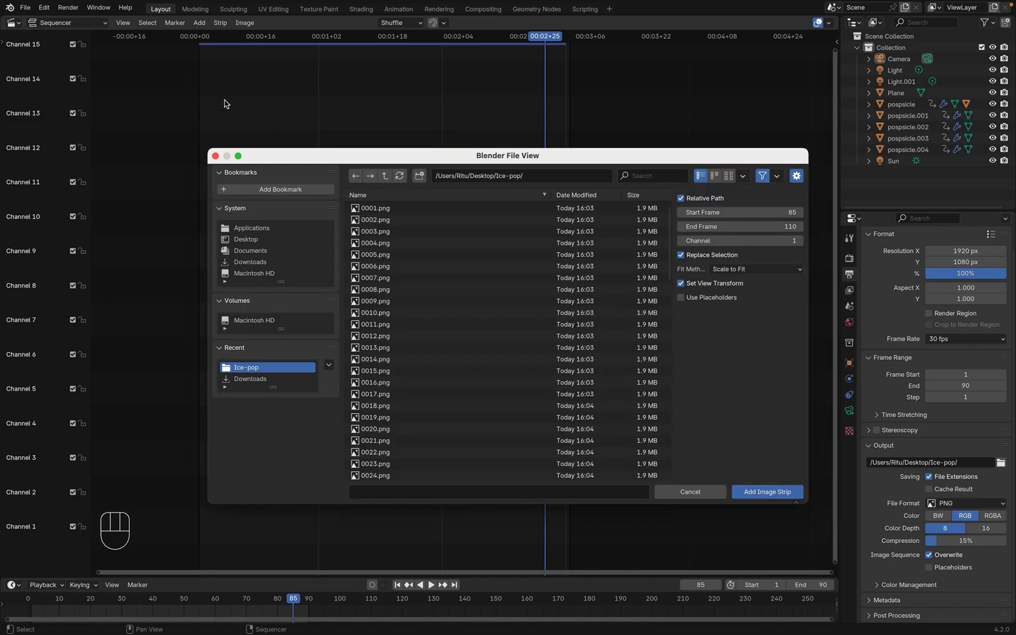
pyautogui.click(405, 210)
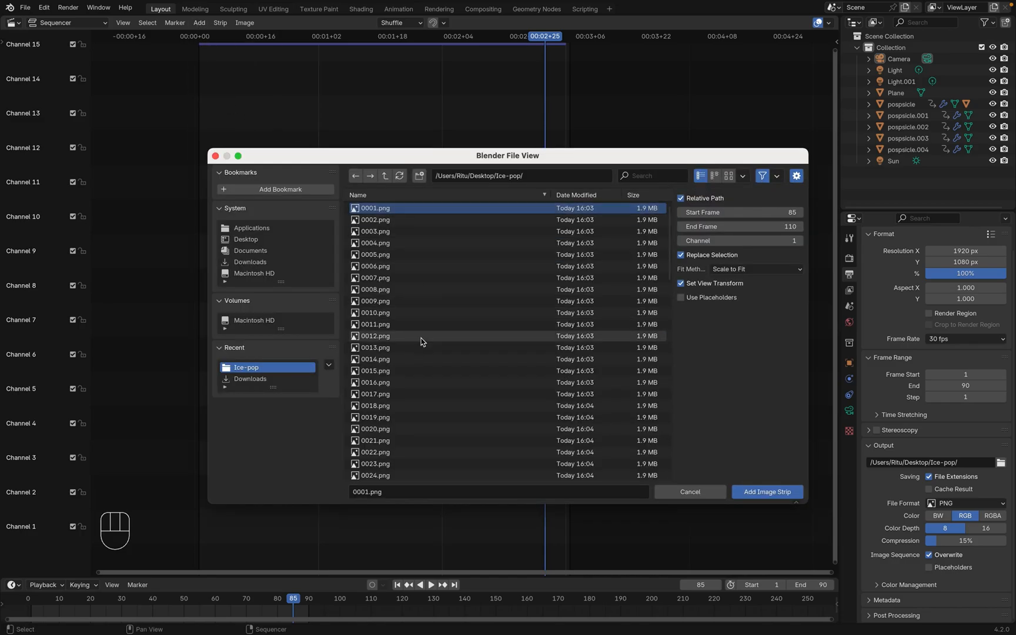
pyautogui.scroll(-10, 421, 338)
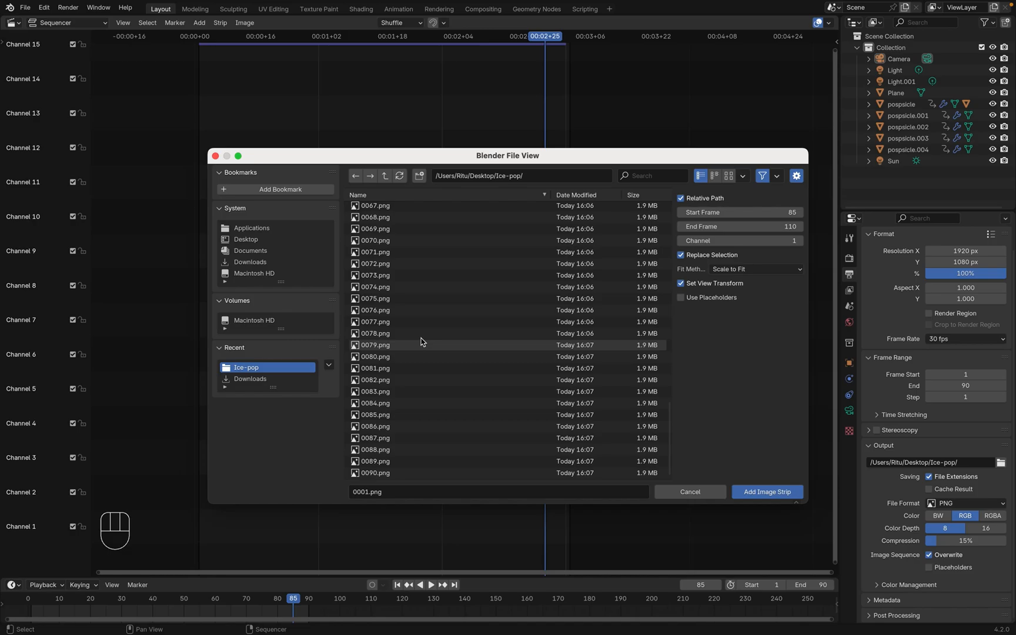
pyautogui.keyDown('shift'); pyautogui.click(390, 474); pyautogui.keyUp('shift')
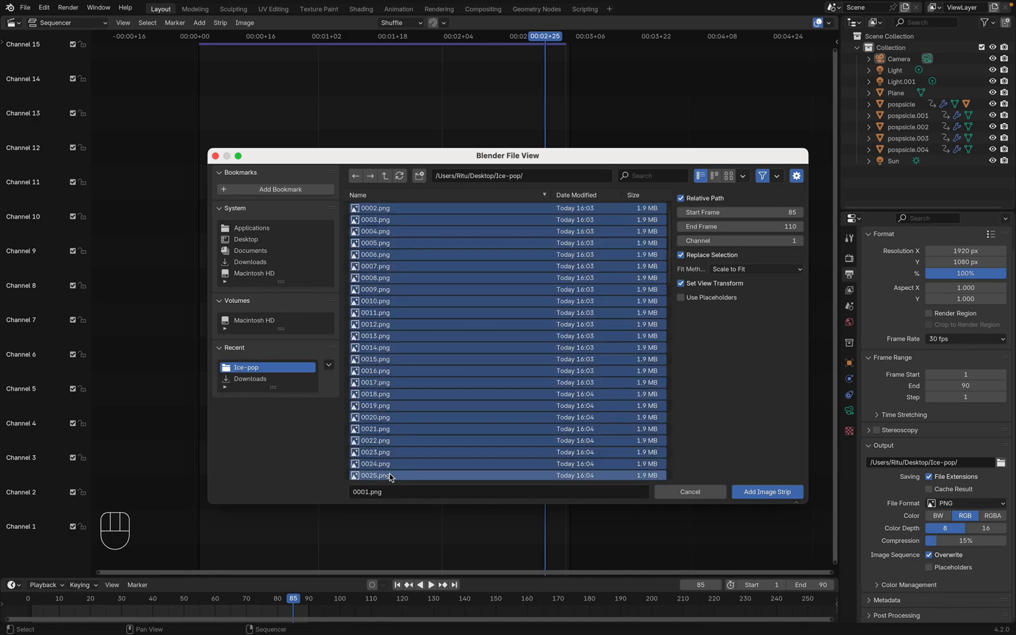
pyautogui.click(786, 496)
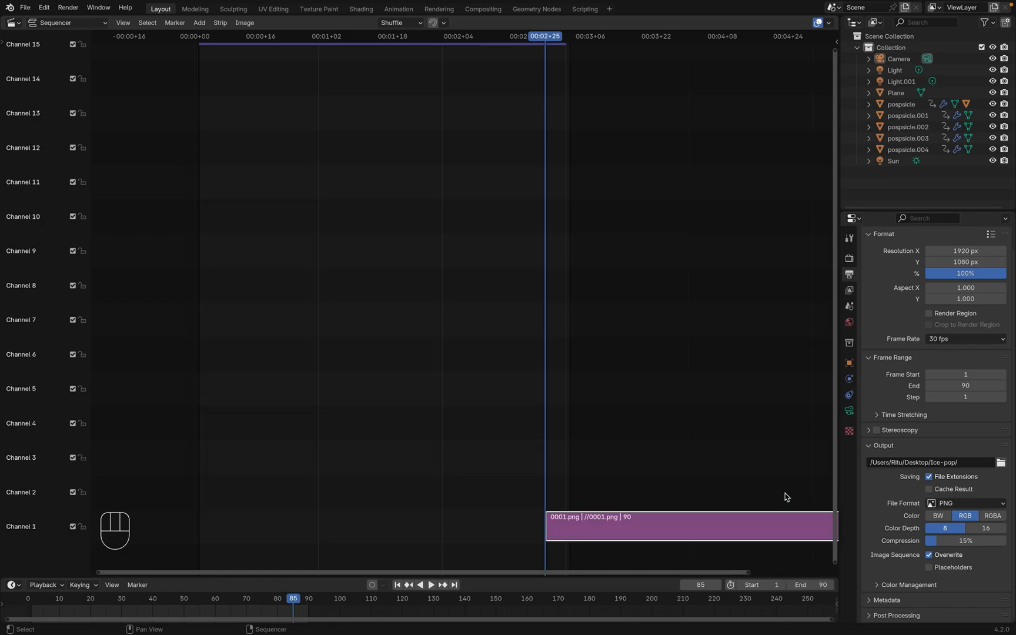
pyautogui.moveTo(581, 527); pyautogui.dragTo(257, 534)
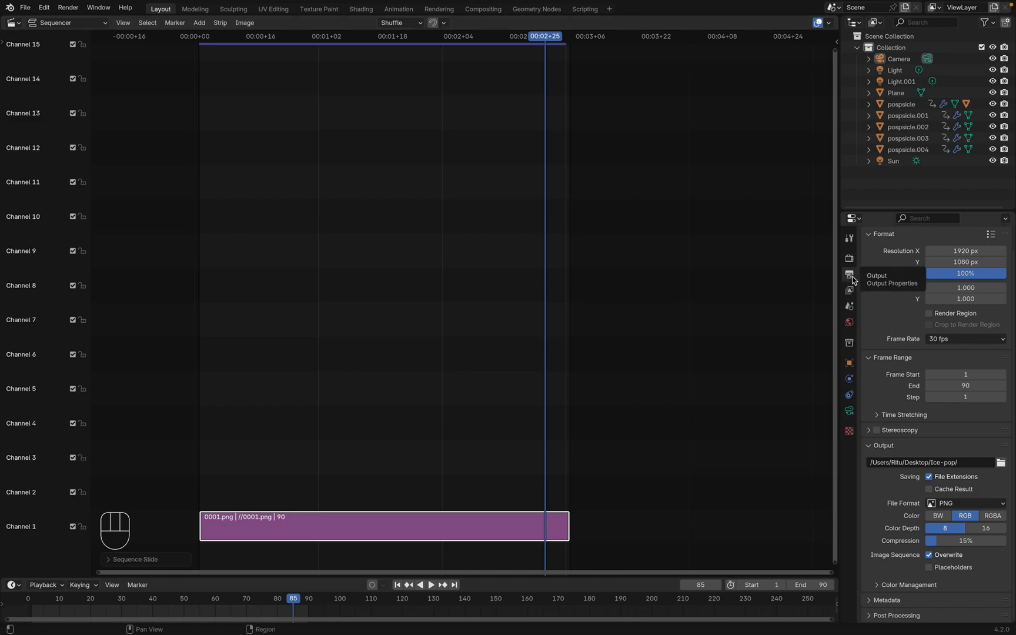
# Set the output file format to FFmpeg Video with an MPEG-4 container
pyautogui.click(949, 508)
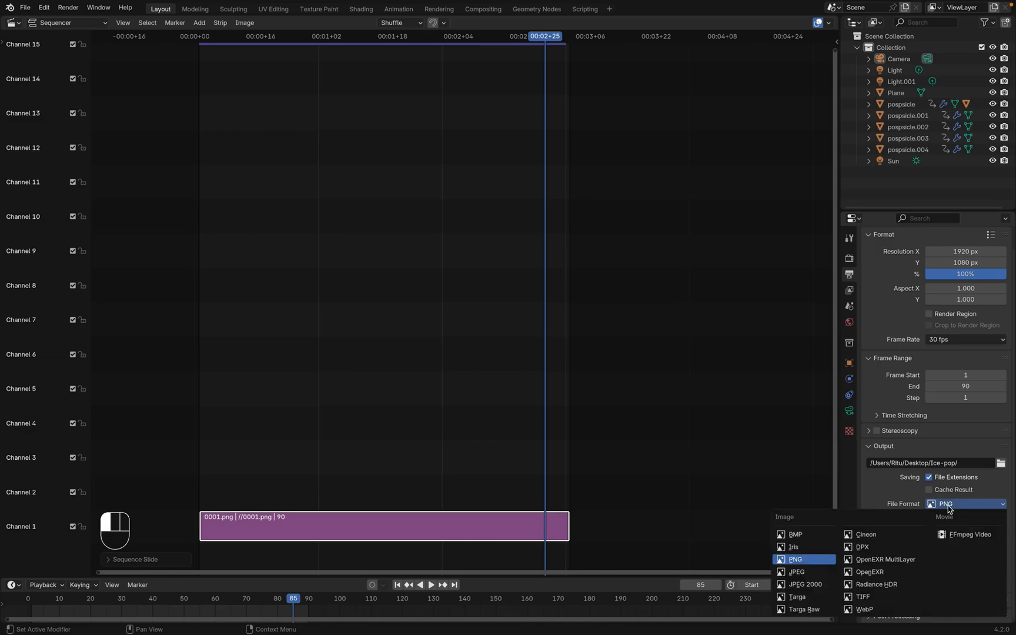
pyautogui.click(959, 535)
pyautogui.scroll(-3, 890, 546)
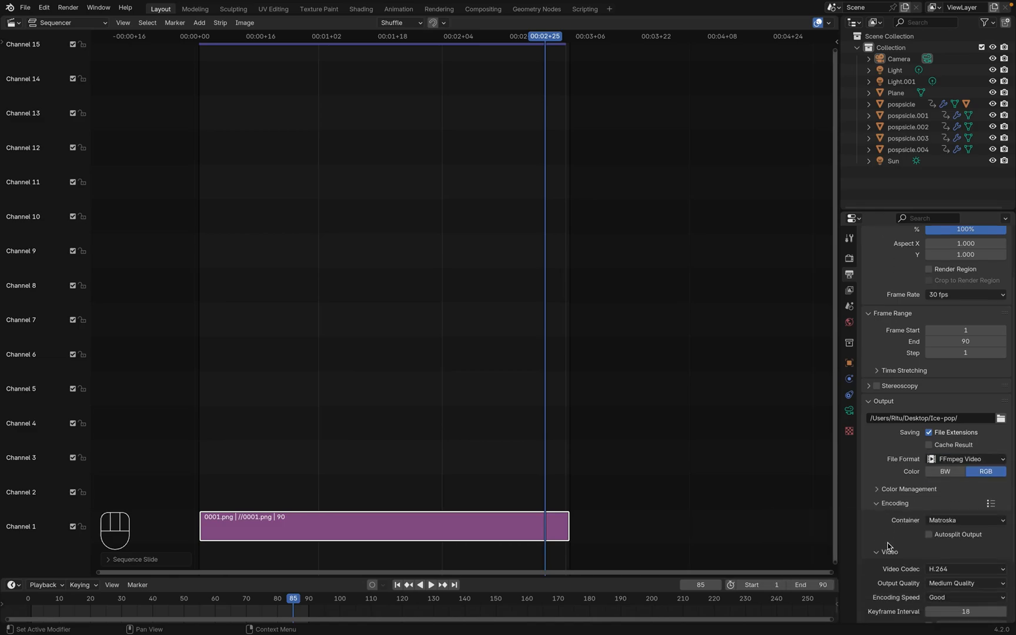
pyautogui.scroll(-2, 888, 546)
pyautogui.click(948, 479)
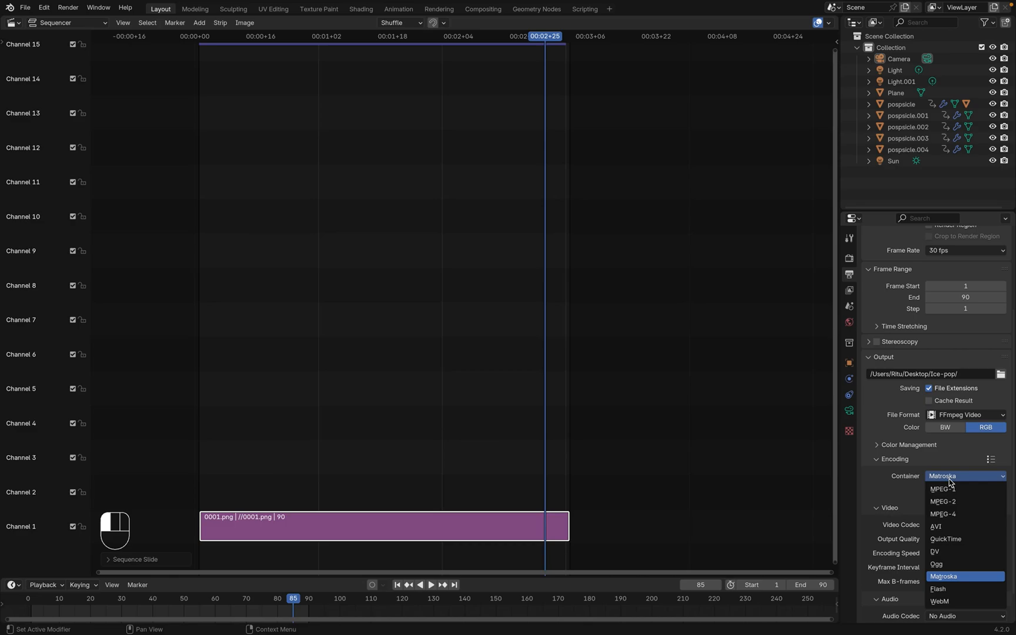
pyautogui.click(950, 513)
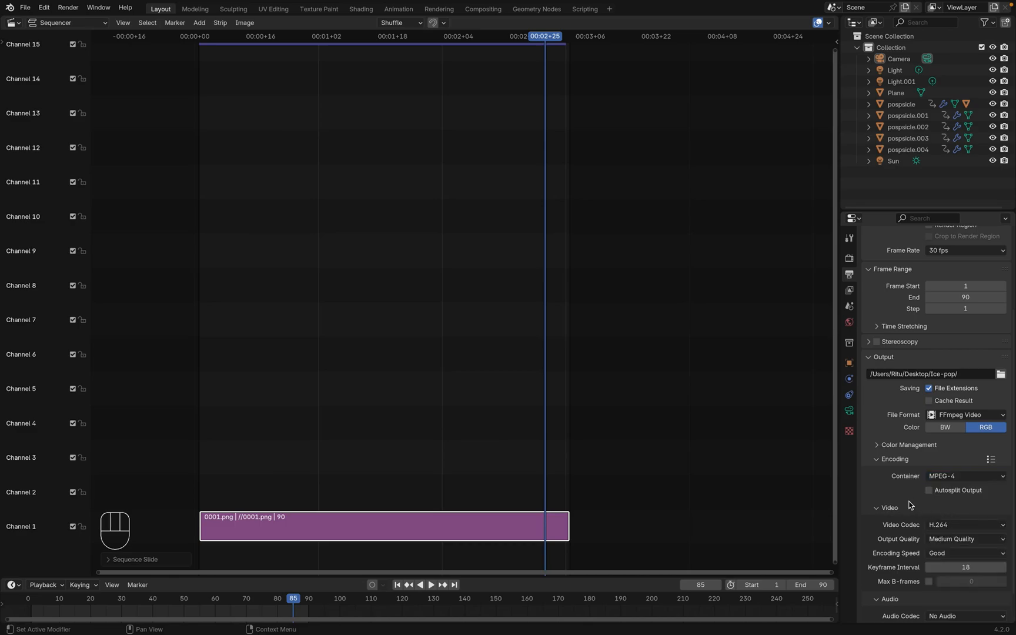
# Set the video encoding's output quality to Perceptually Lossless and its encoding speed to Slowest
pyautogui.scroll(-2, 911, 505)
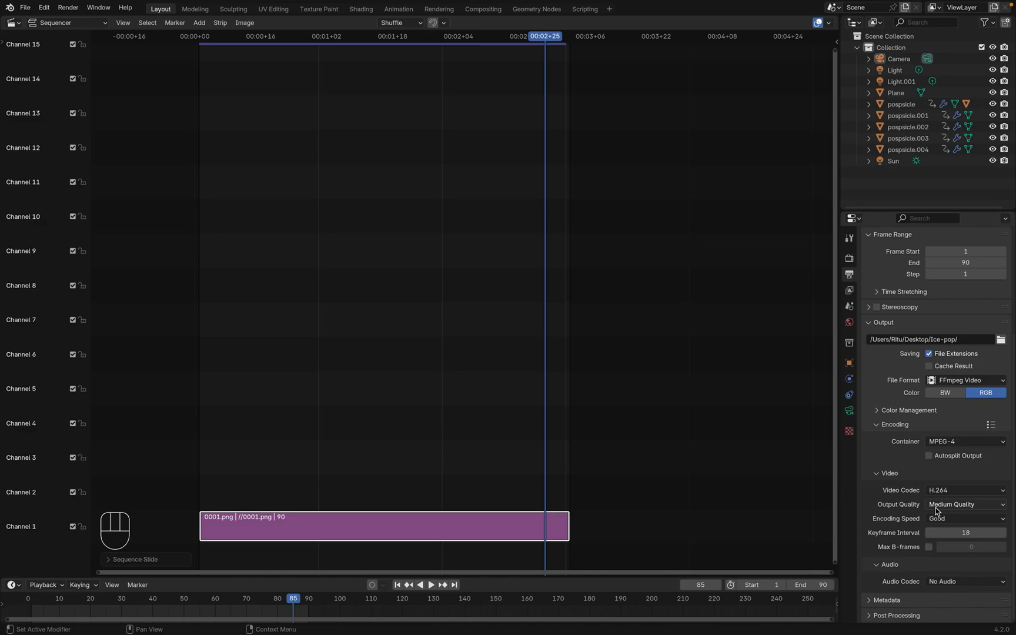
pyautogui.click(938, 505)
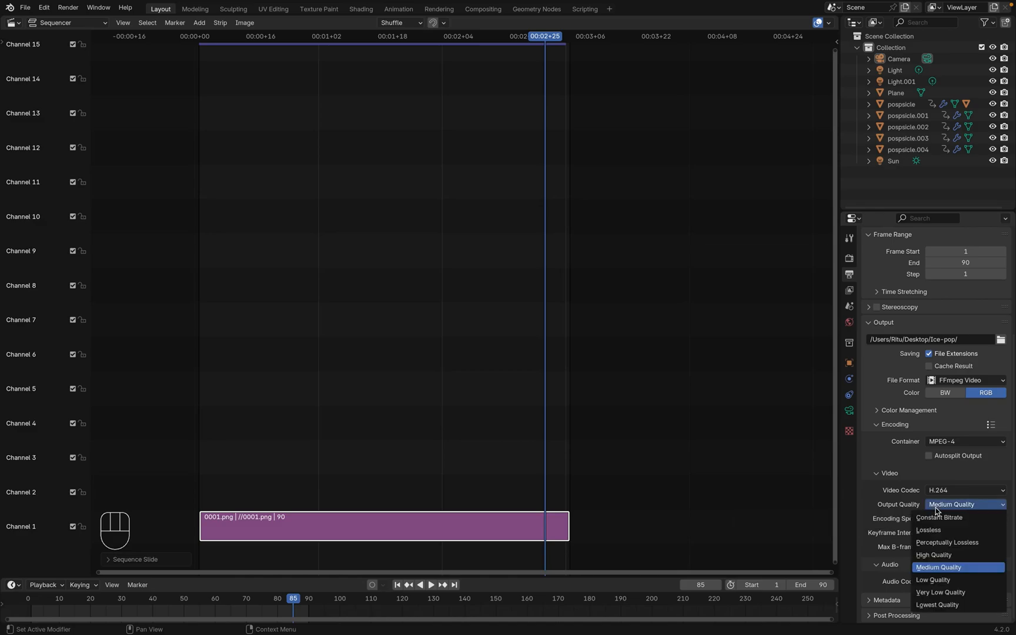
pyautogui.click(935, 547)
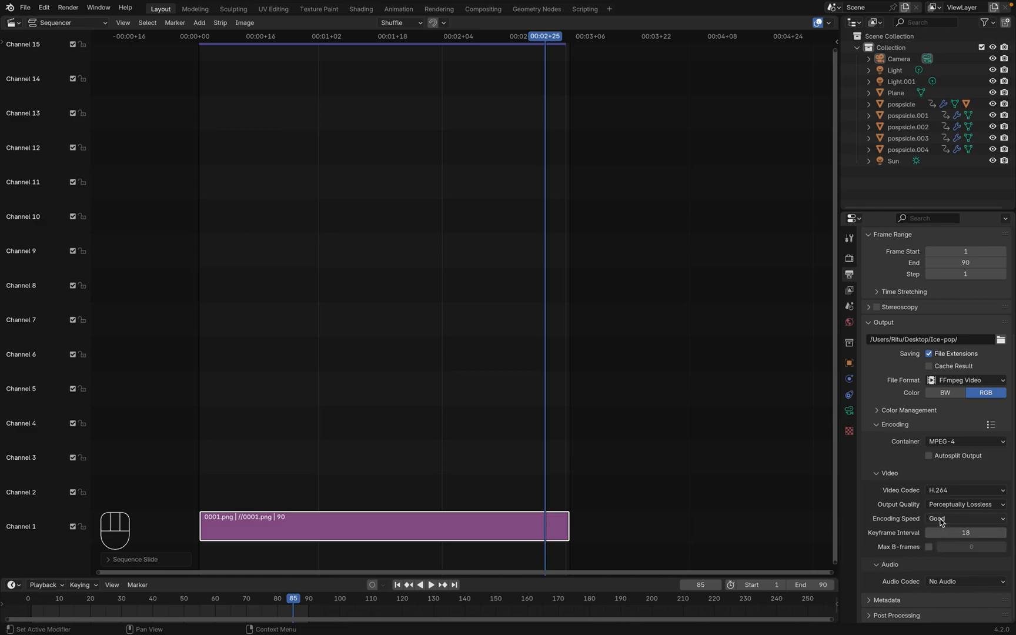
pyautogui.click(941, 521)
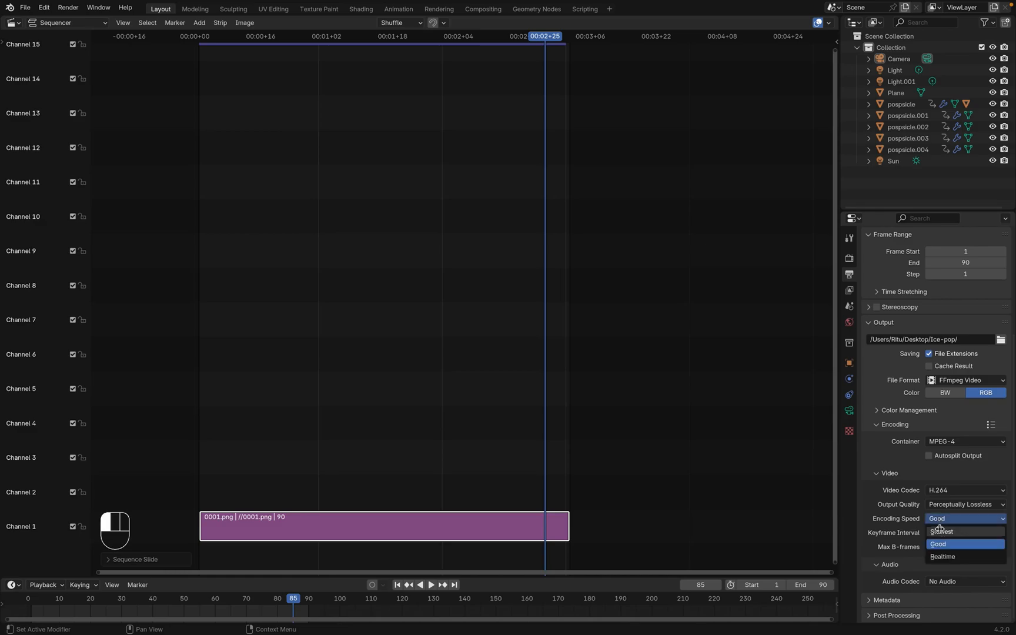
pyautogui.click(942, 532)
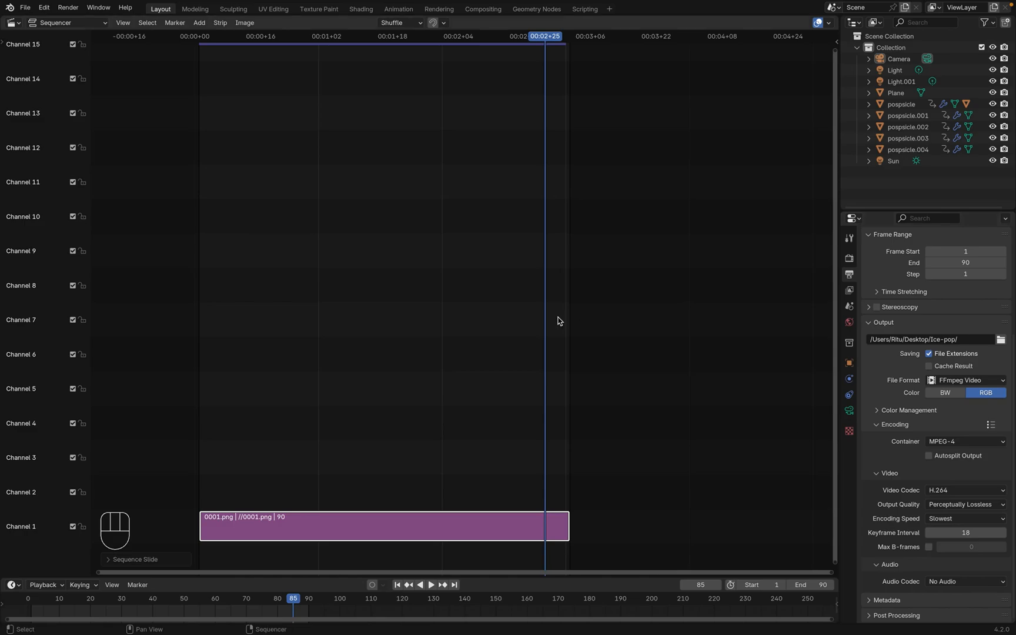
# Render the sequenced animation as a video and preview the exported 0001-0090.mp4 from the Ice-pop folder in Finder
pyautogui.click(69, 7)
pyautogui.click(86, 33)
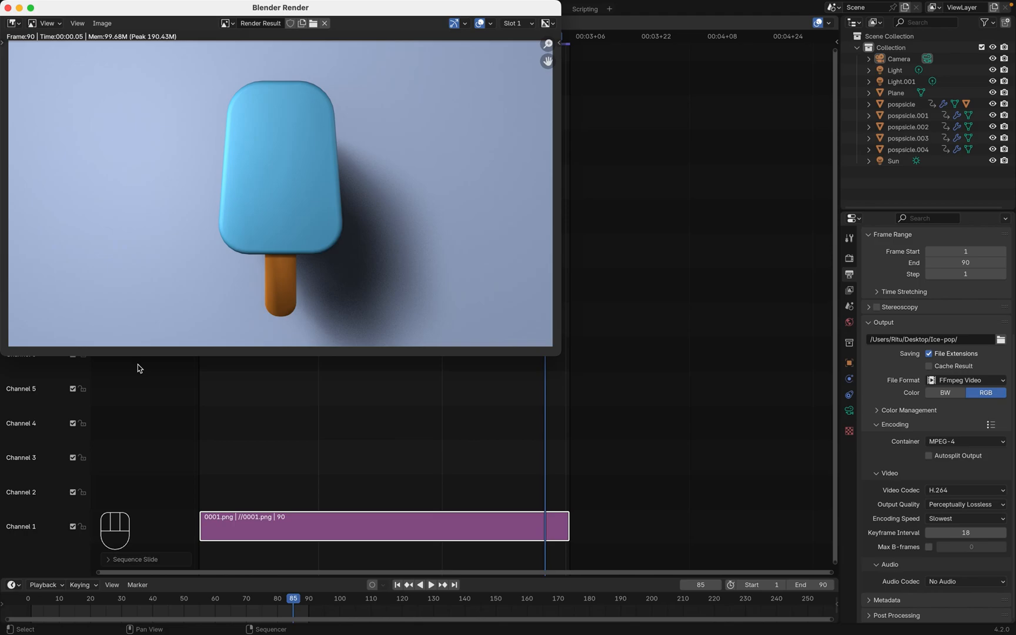
pyautogui.click(345, 614)
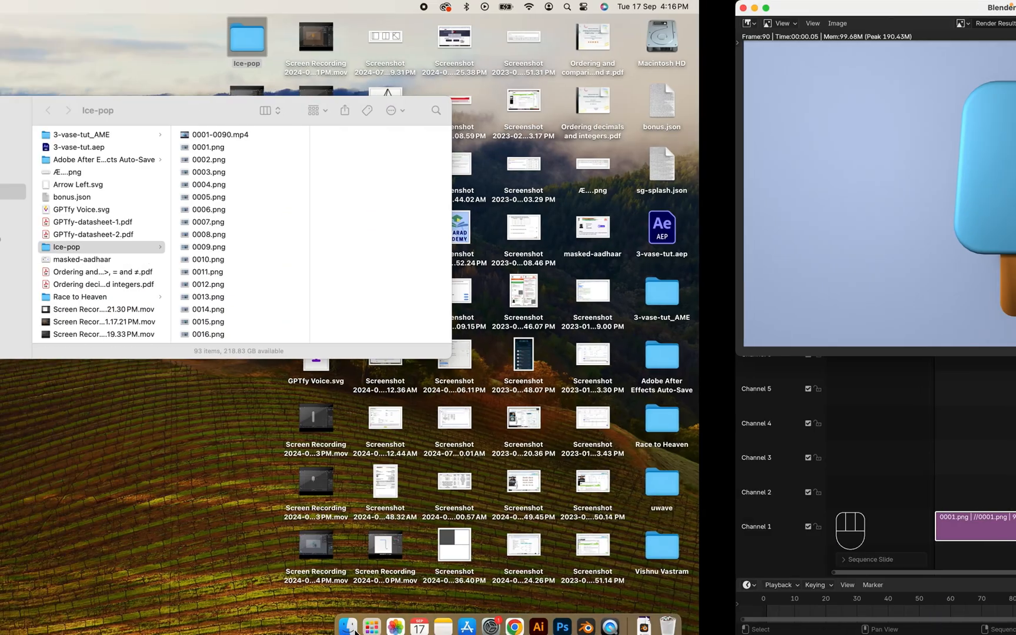
pyautogui.click(544, 139)
pyautogui.press('space')
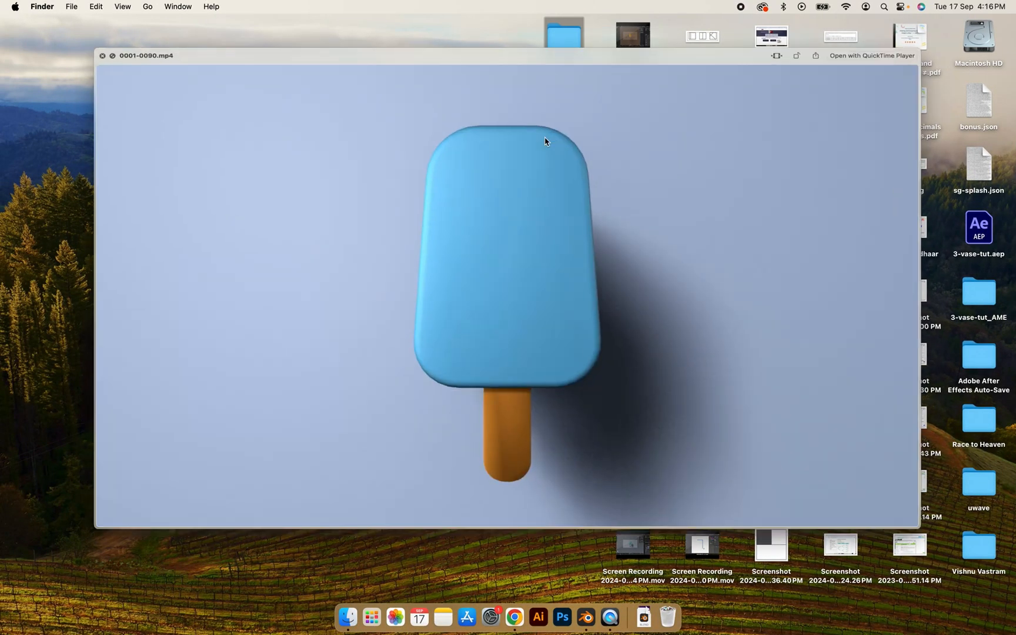